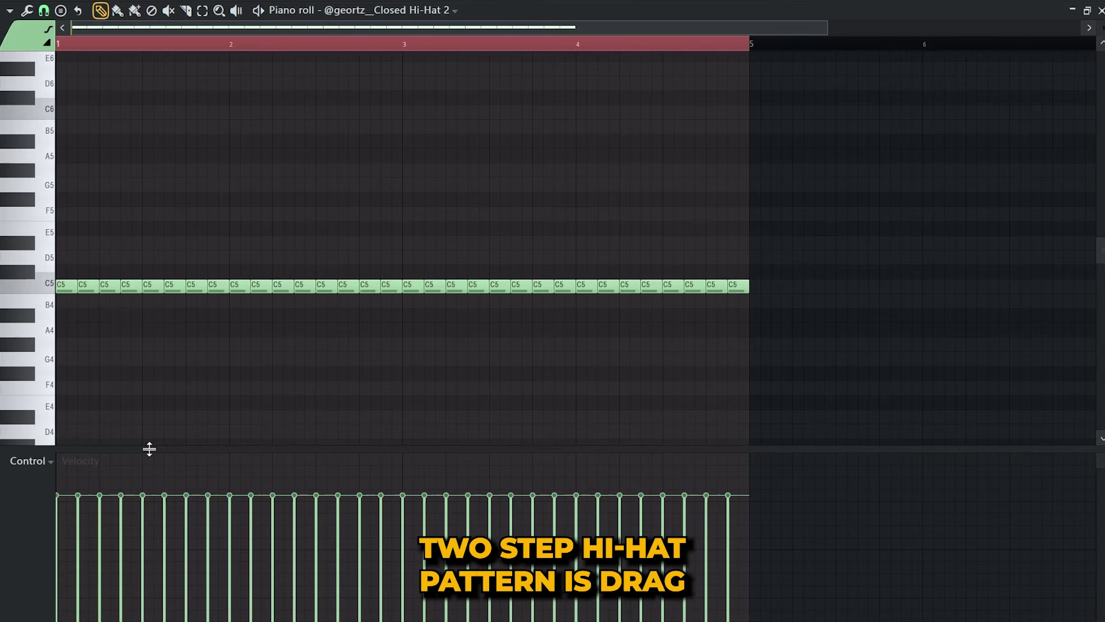
# Enlarge the velocity lane, lower the velocity of every second hi-hat note in bar 1, and play the pattern.
pyautogui.moveTo(150, 451)
pyautogui.mouseDown()
pyautogui.moveTo(141, 267)
pyautogui.moveTo(141, 314)
pyautogui.moveTo(142, 287)
pyautogui.mouseUp()
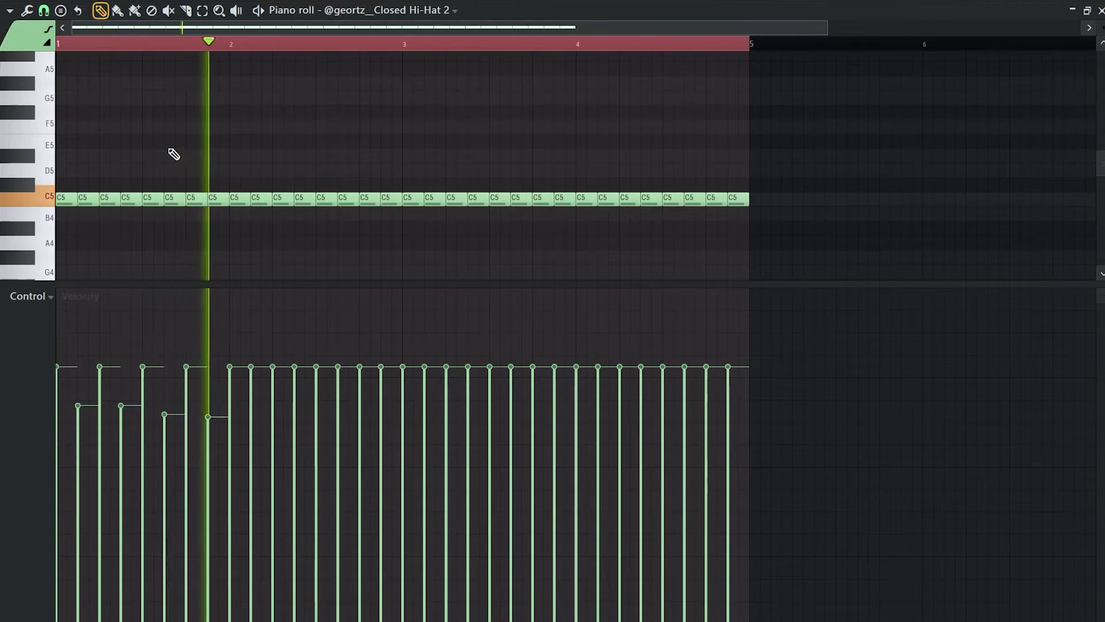
pyautogui.press('space')
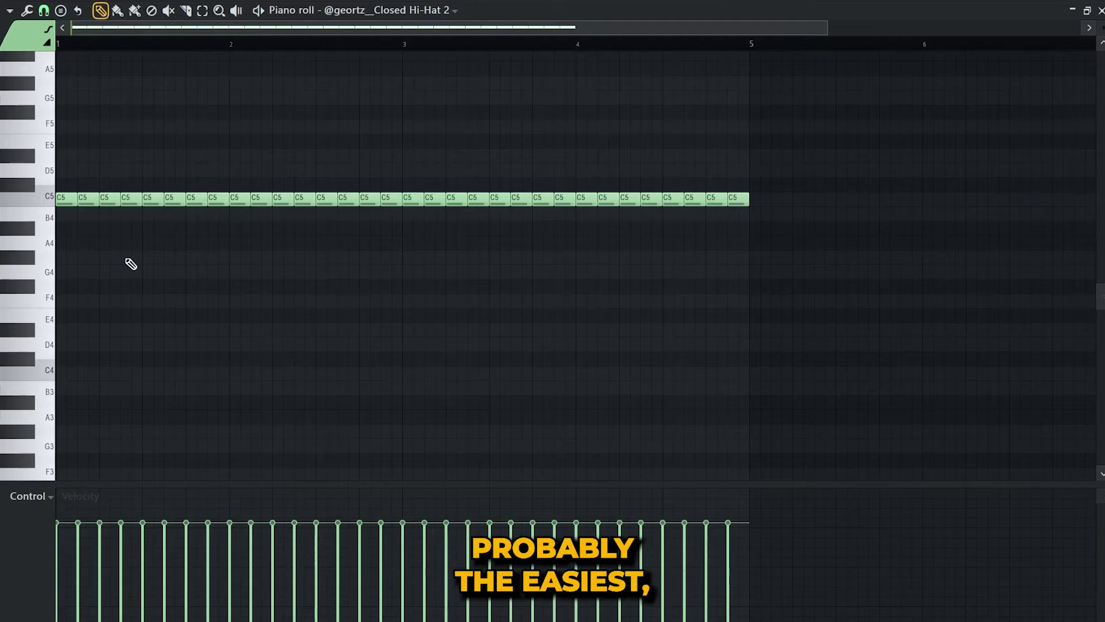
# Play the start of bar 1 to hear where the snare lands around the third and fourth hi-hat notes.
pyautogui.scroll(3, 254, 377)
pyautogui.keyDown('ctrl'); pyautogui.scroll(3, 249, 375); pyautogui.keyUp('ctrl')
pyautogui.scroll(-1, 294, 359)
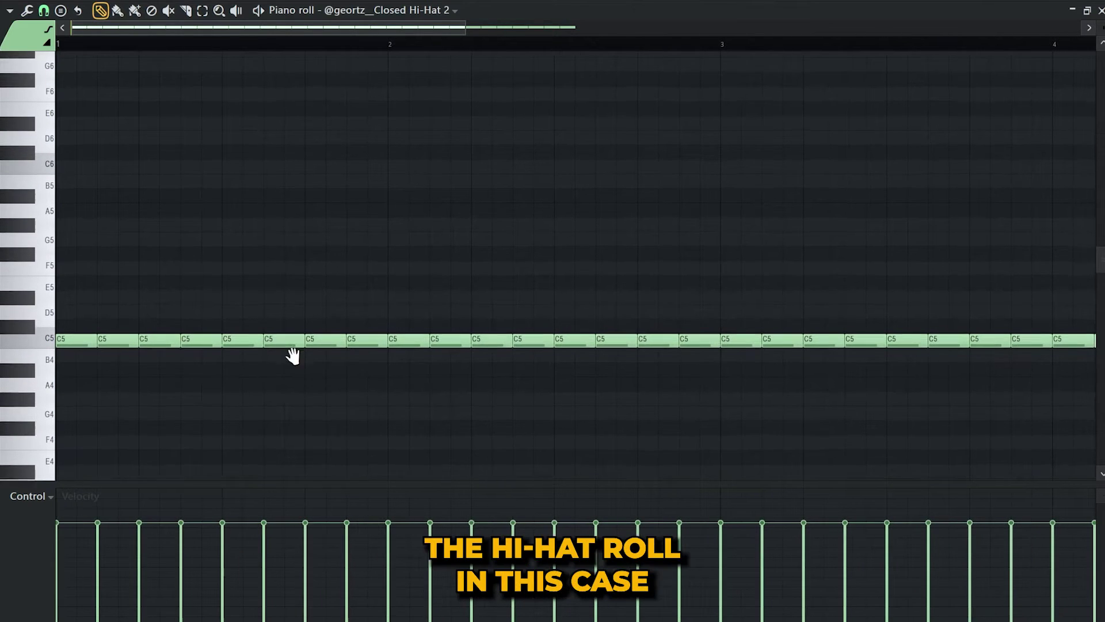
pyautogui.moveTo(172, 332); pyautogui.dragTo(202, 371)
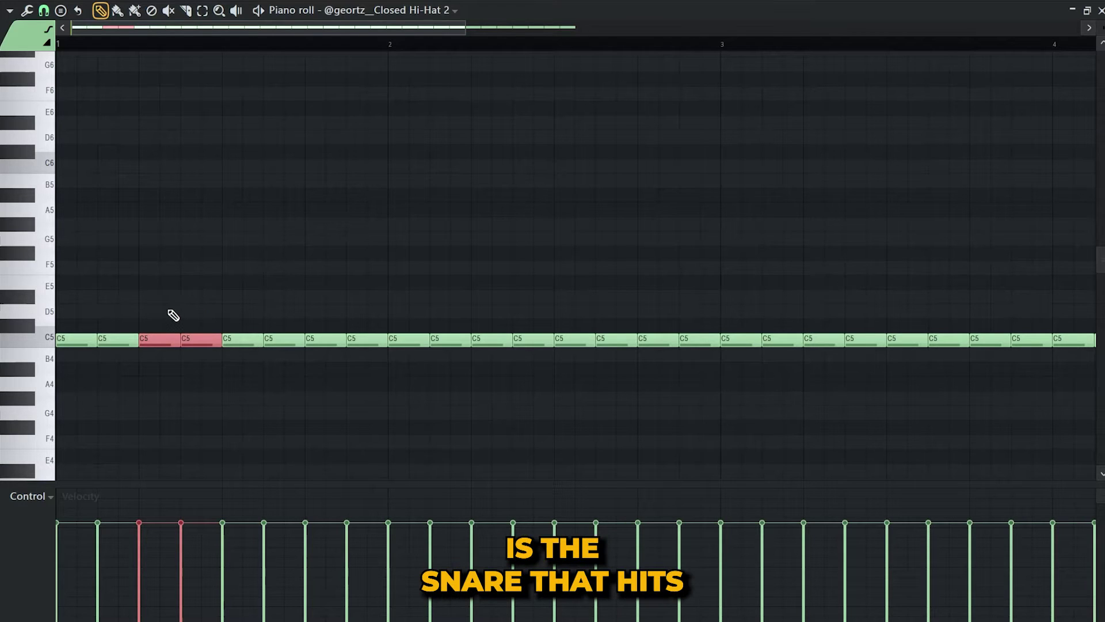
pyautogui.press('space')
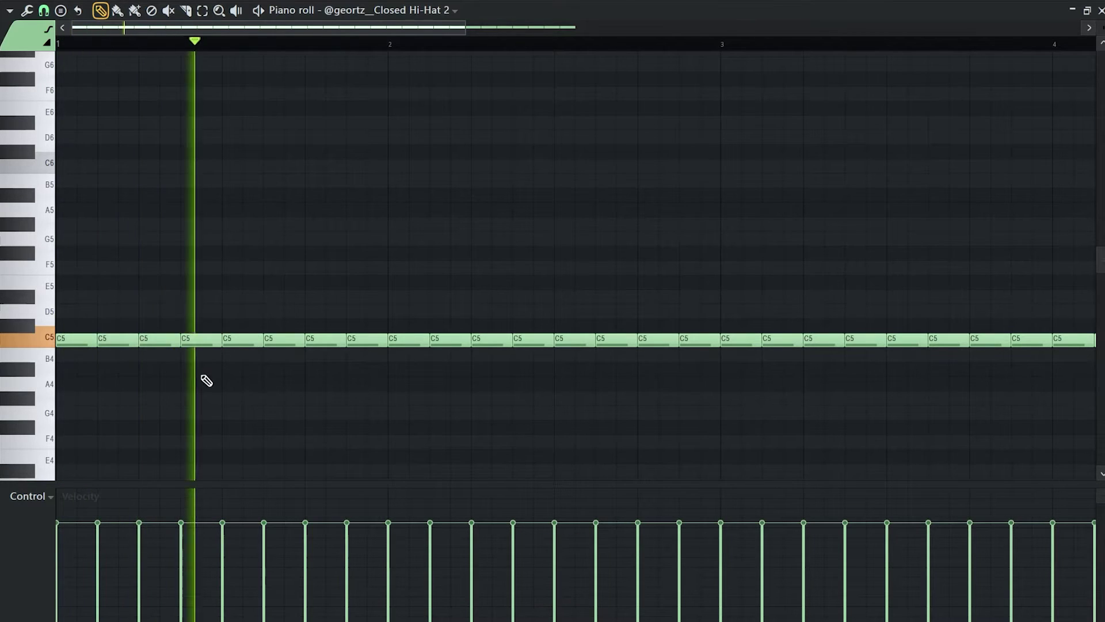
pyautogui.press('space')
pyautogui.press('space')
pyautogui.press('space')
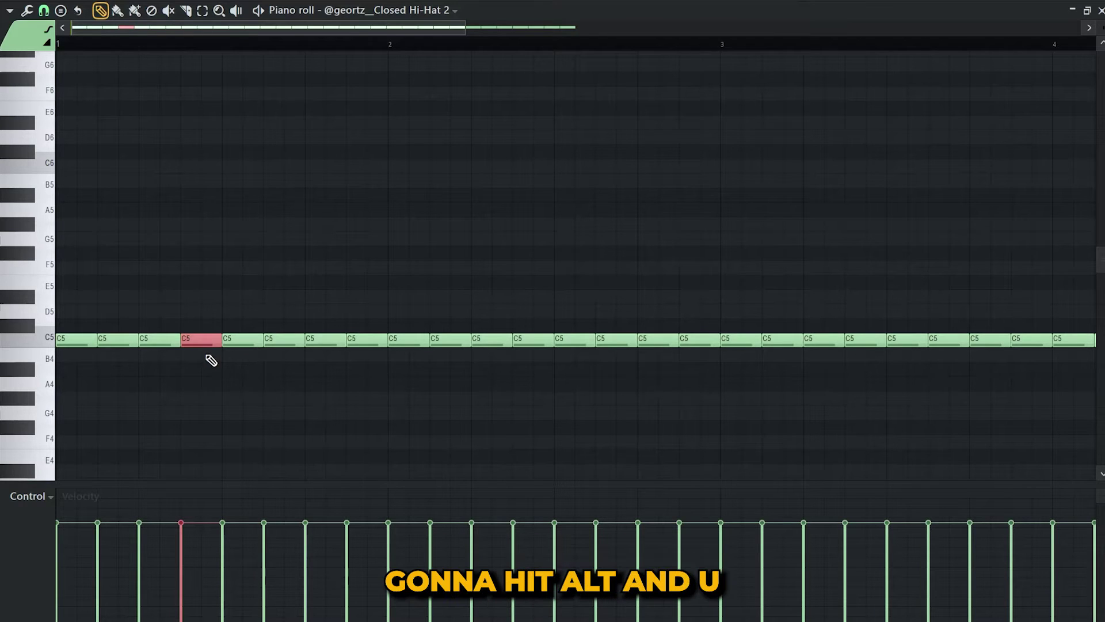
# Chop the fourth hi-hat note of bar 1 and lower the chopper's time multiplier to get eight slices, and play the roll.
pyautogui.hotkey('alt', 'u')
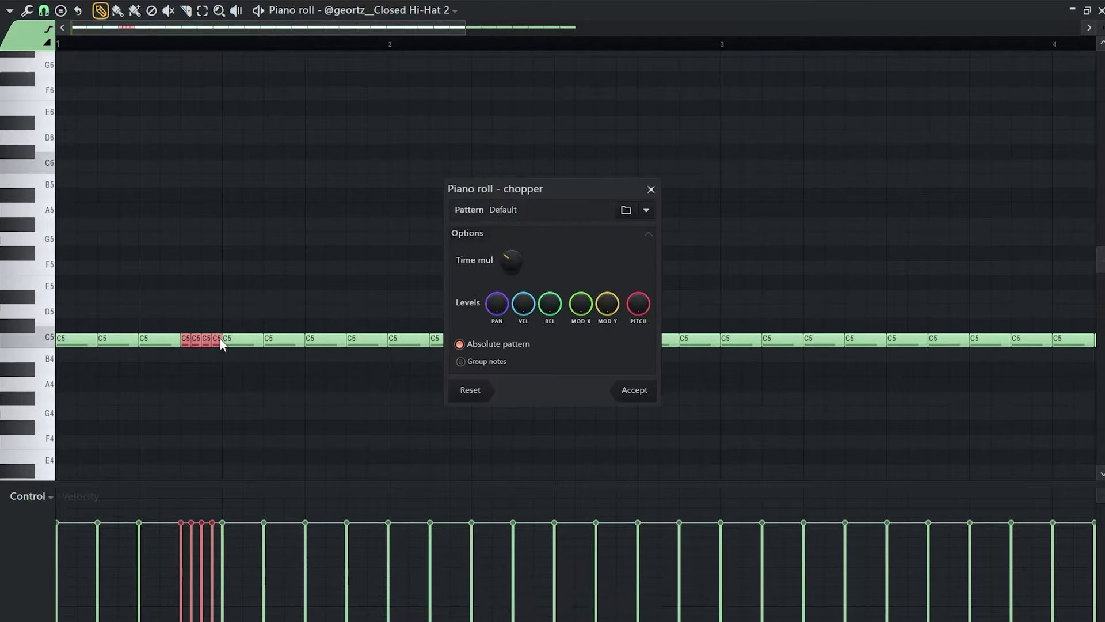
pyautogui.moveTo(545, 189); pyautogui.dragTo(418, 147)
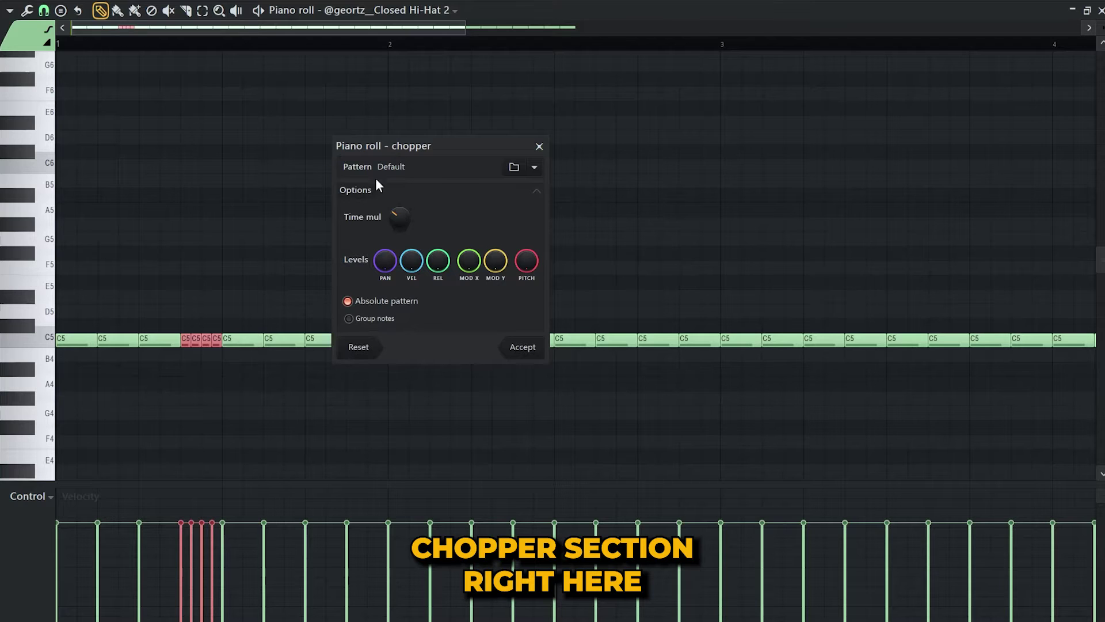
pyautogui.moveTo(399, 217); pyautogui.dragTo(400, 245)
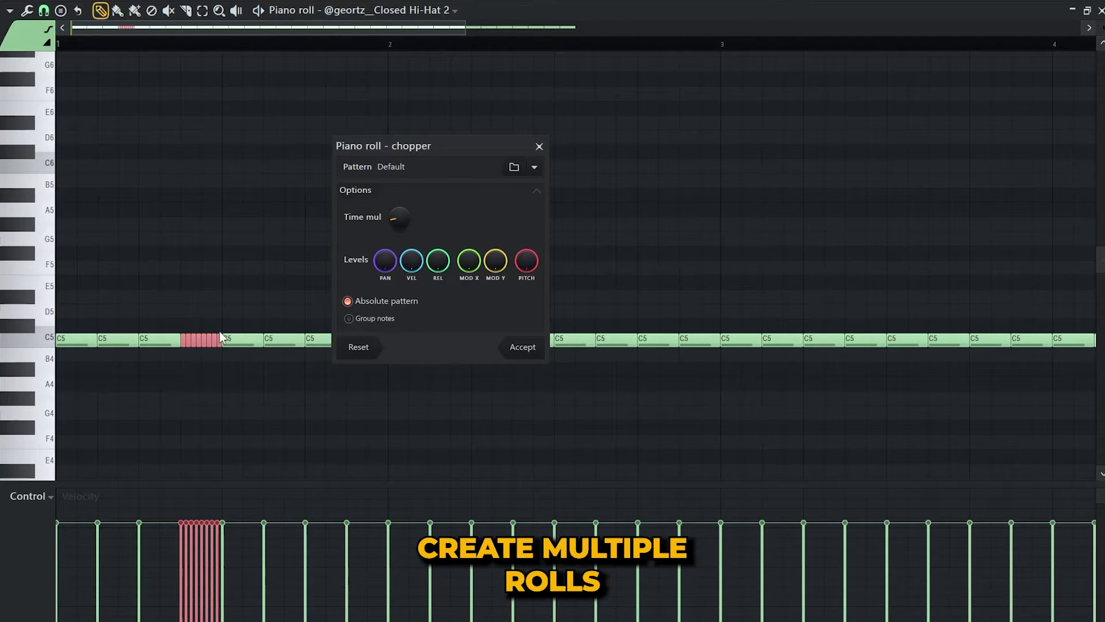
pyautogui.press('space')
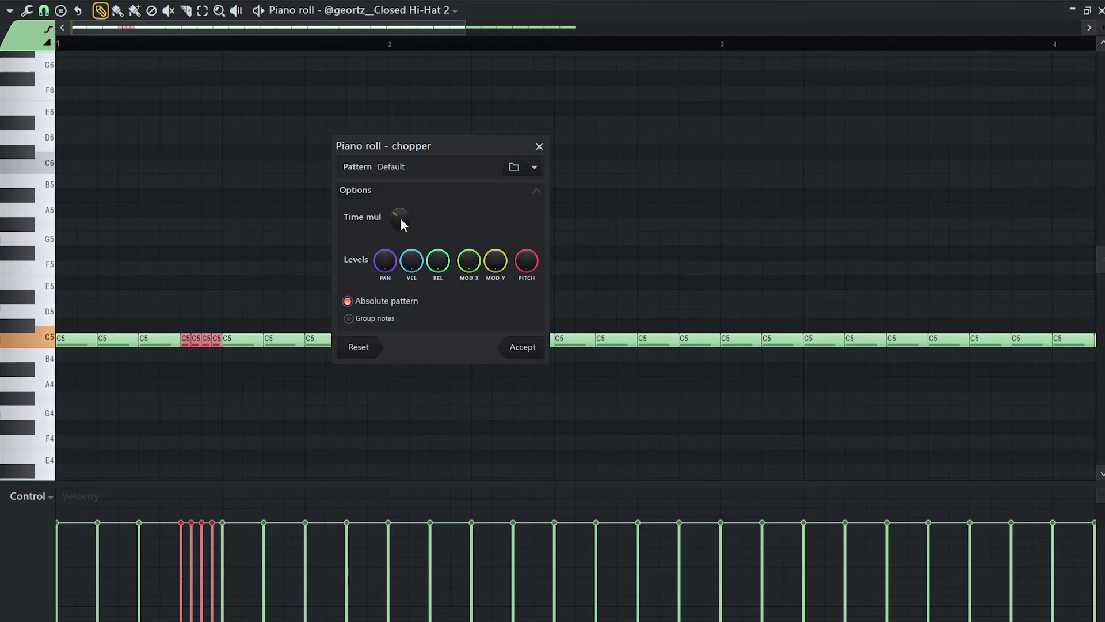
# Compare two-slice and four-slice rolls by adjusting the chopper's time multiplier, and settle on four equal slices.
pyautogui.moveTo(399, 216)
pyautogui.mouseDown()
pyautogui.moveTo(400, 236)
pyautogui.moveTo(399, 201)
pyautogui.mouseUp()
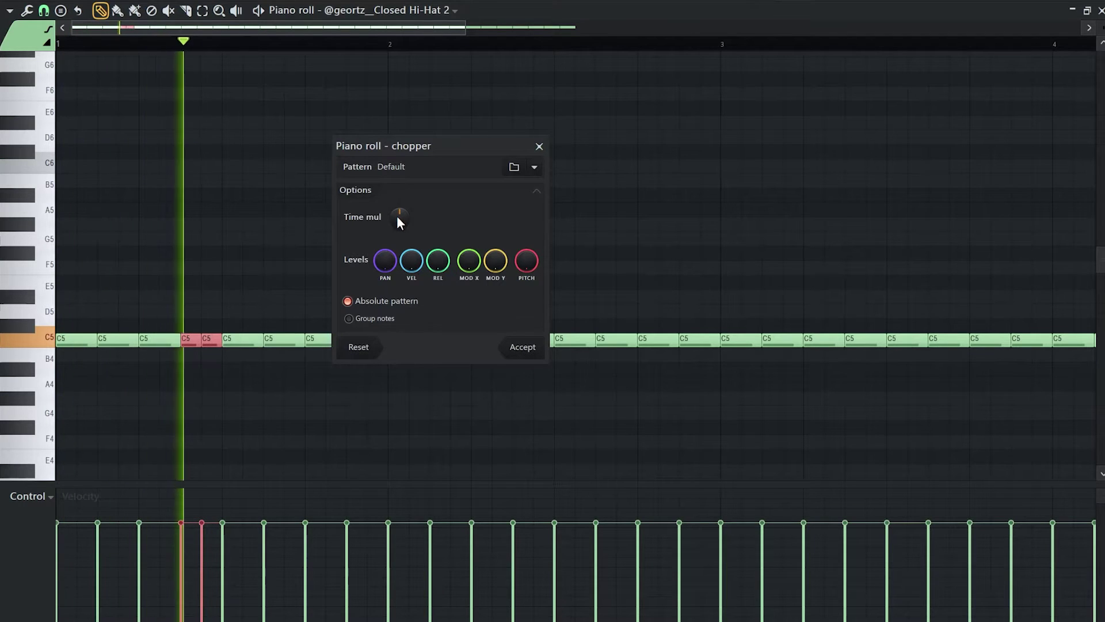
pyautogui.moveTo(399, 217); pyautogui.dragTo(401, 222)
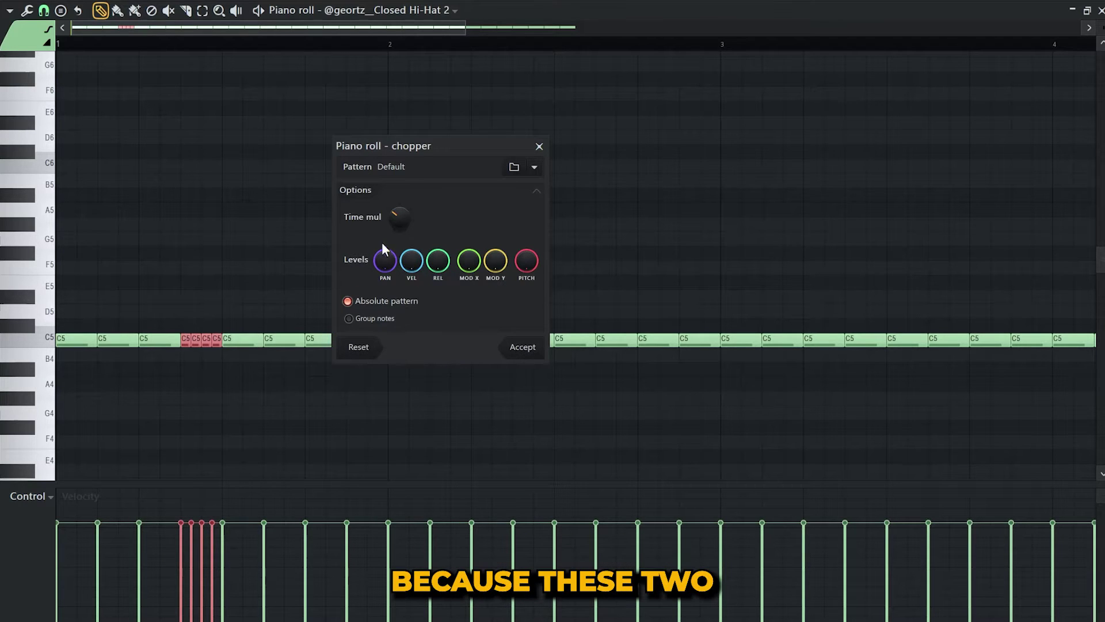
pyautogui.moveTo(400, 218); pyautogui.dragTo(400, 193)
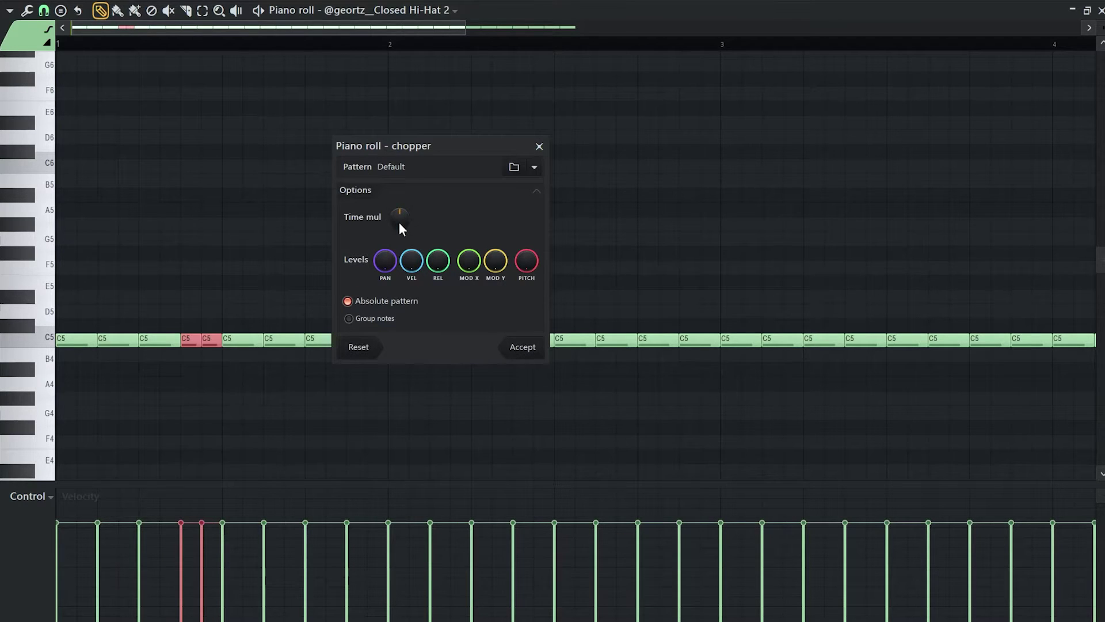
pyautogui.press('space')
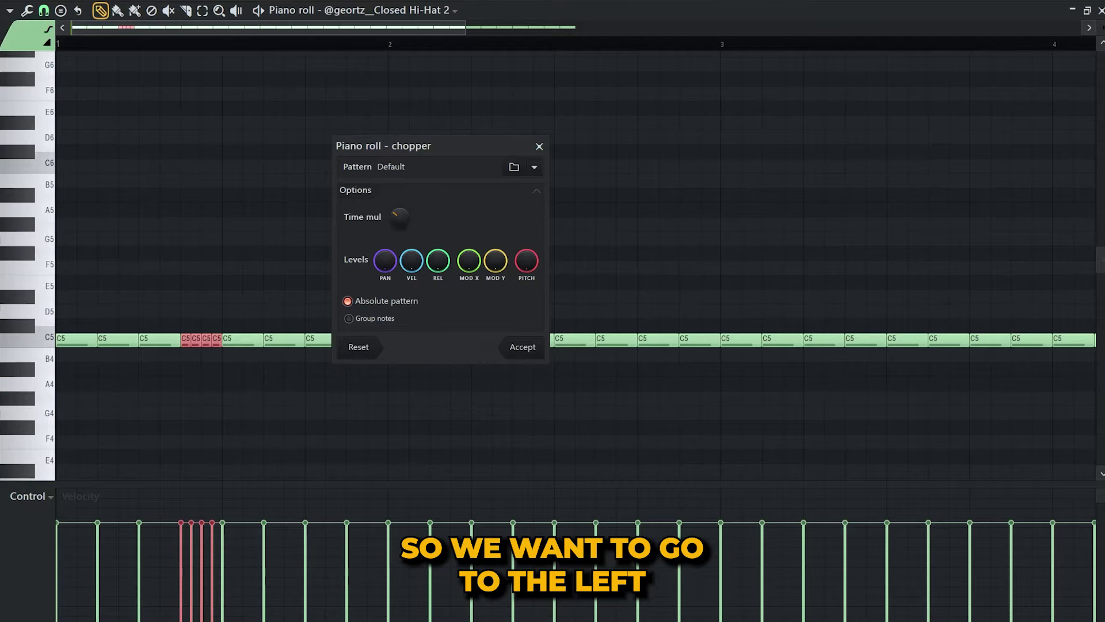
pyautogui.moveTo(400, 217); pyautogui.dragTo(400, 230)
pyautogui.press('space')
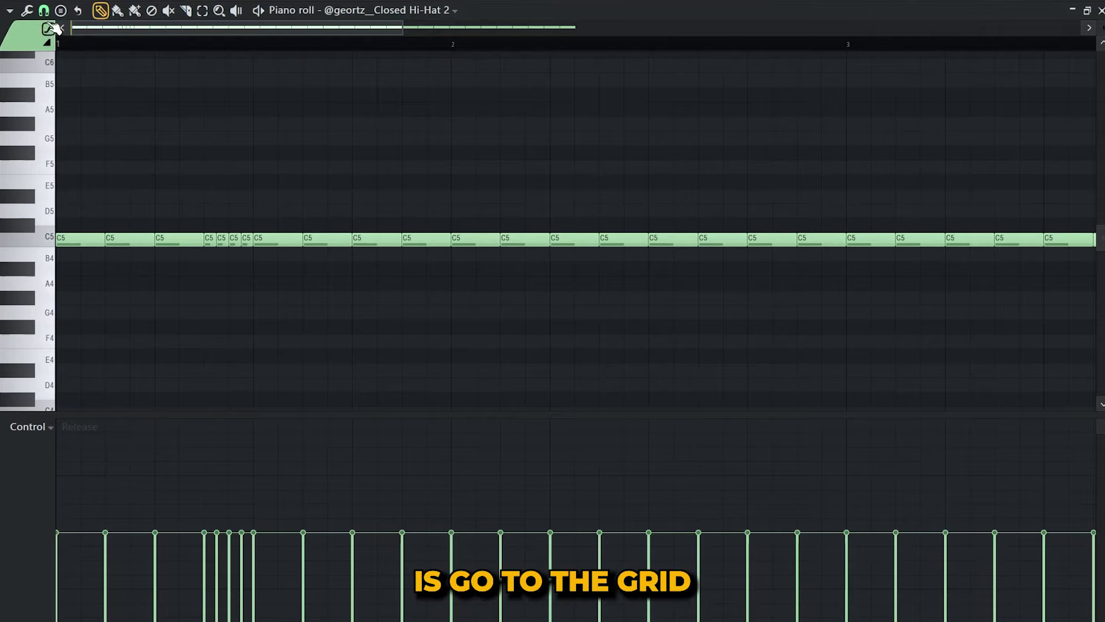
# With snapping at 1/2 step, shorten the seventh hi-hat note of bar 1 and fill the gap with notes of that length to make a four-note roll.
pyautogui.click(46, 10)
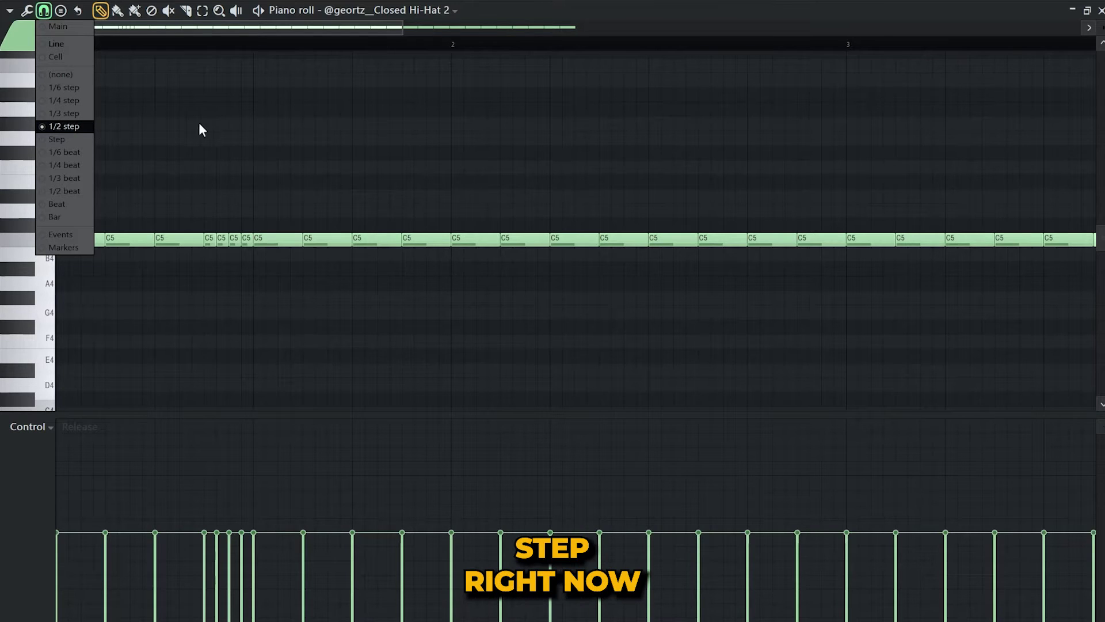
pyautogui.click(210, 144)
pyautogui.scroll(3, 342, 252)
pyautogui.scroll(-3, 347, 209)
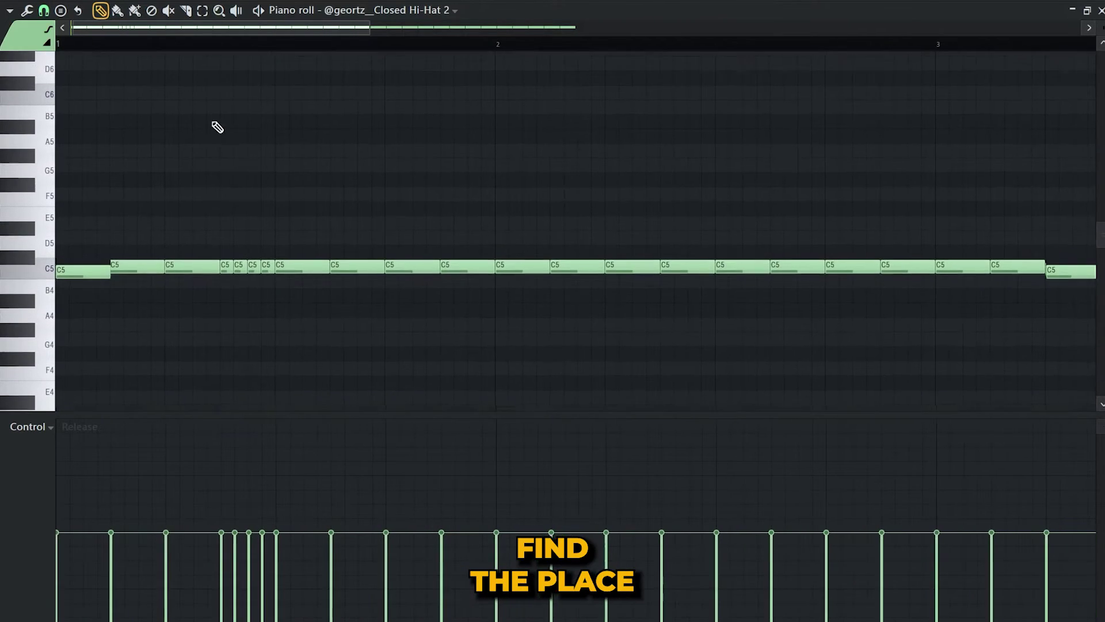
pyautogui.scroll(3, 420, 276)
pyautogui.click(449, 255)
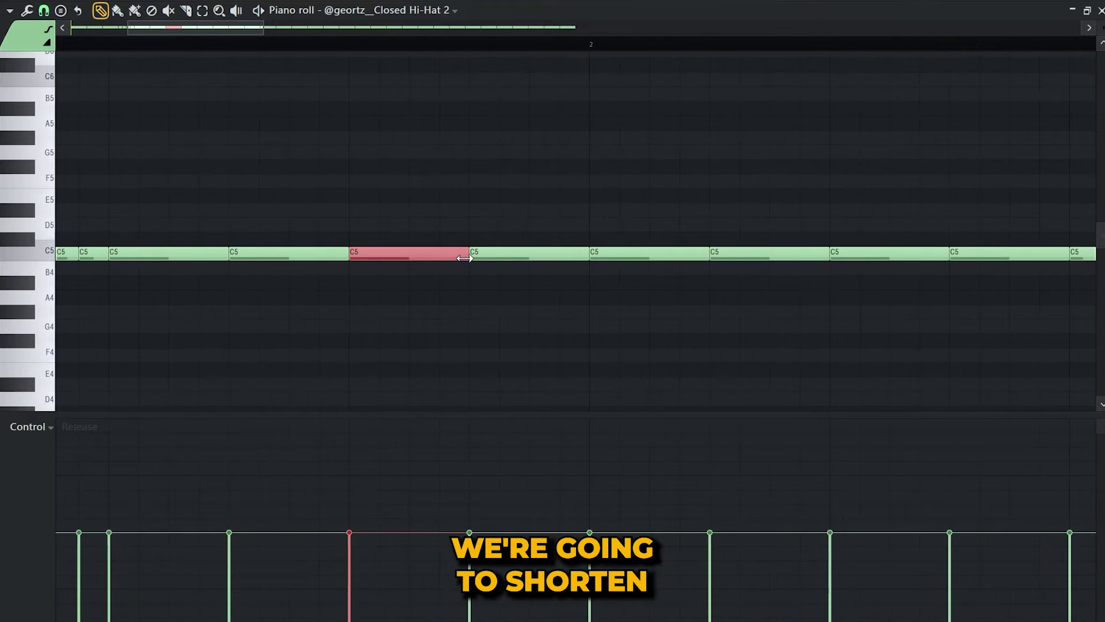
pyautogui.moveTo(463, 257); pyautogui.dragTo(395, 259)
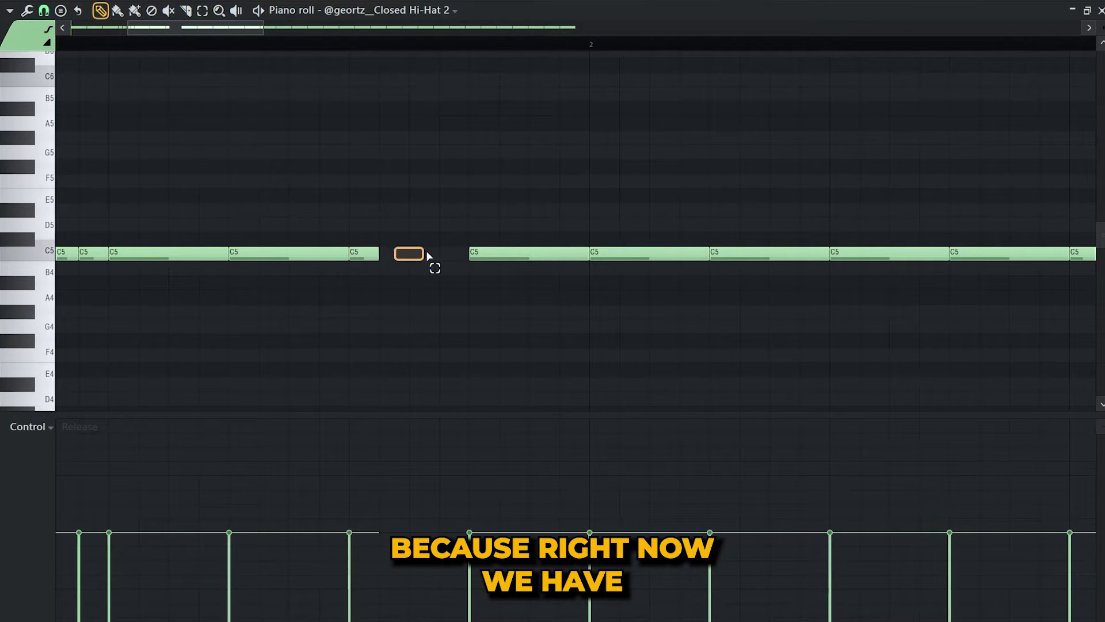
pyautogui.click(396, 257)
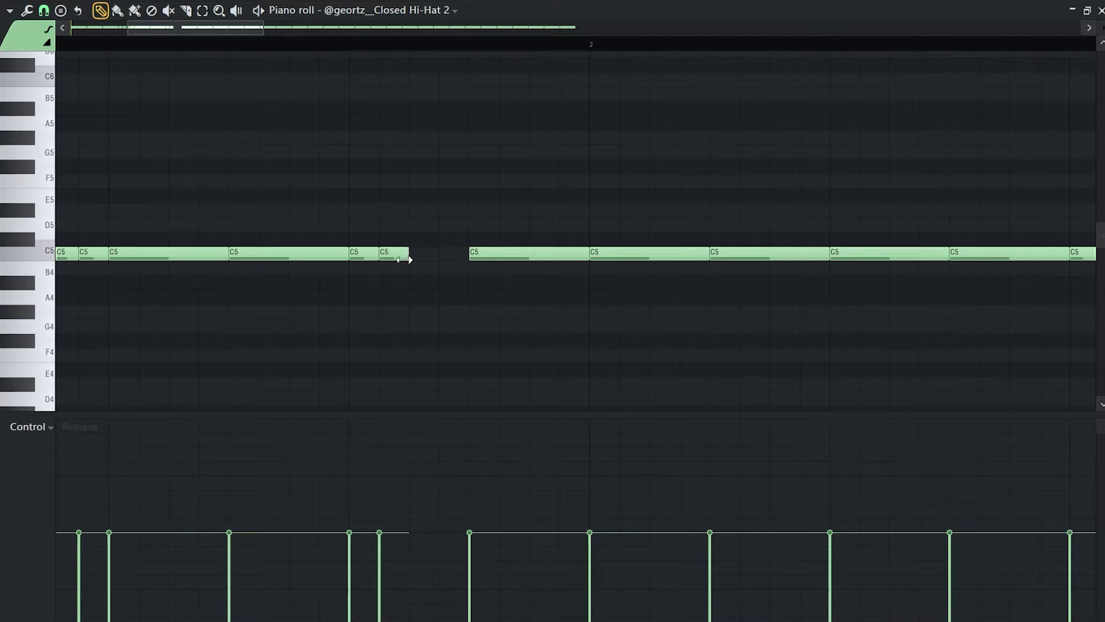
pyautogui.click(444, 257)
pyautogui.scroll(-2, 397, 282)
pyautogui.press('space')
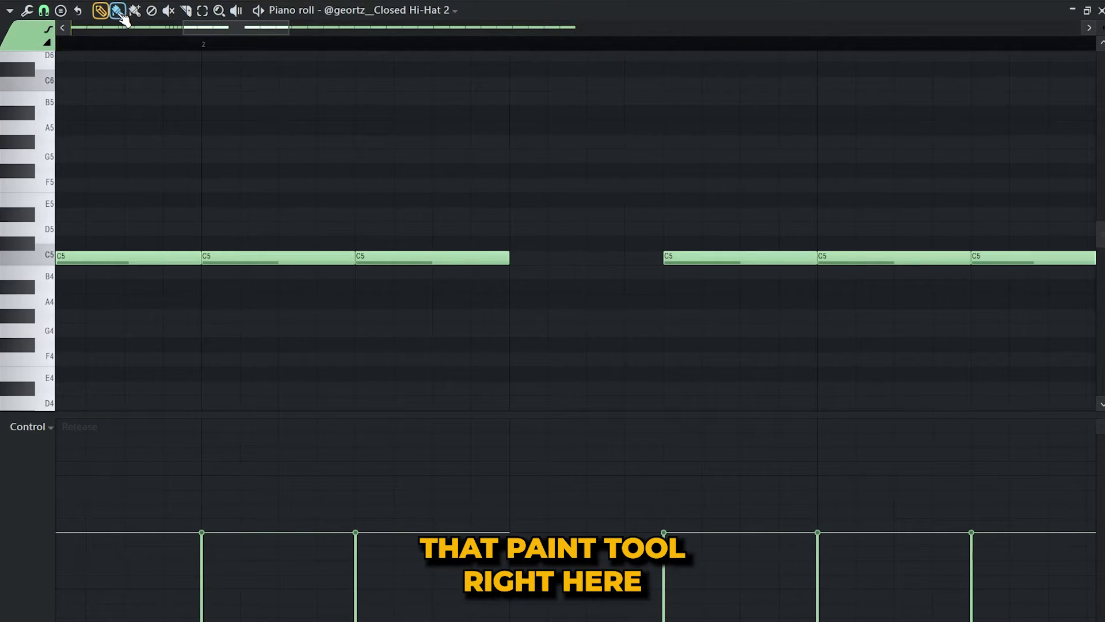
# With the Paint tool, fill the third and sixth hi-hat positions of bar 2 with four half-step notes each, and play the pattern.
pyautogui.click(118, 11)
pyautogui.click(524, 259)
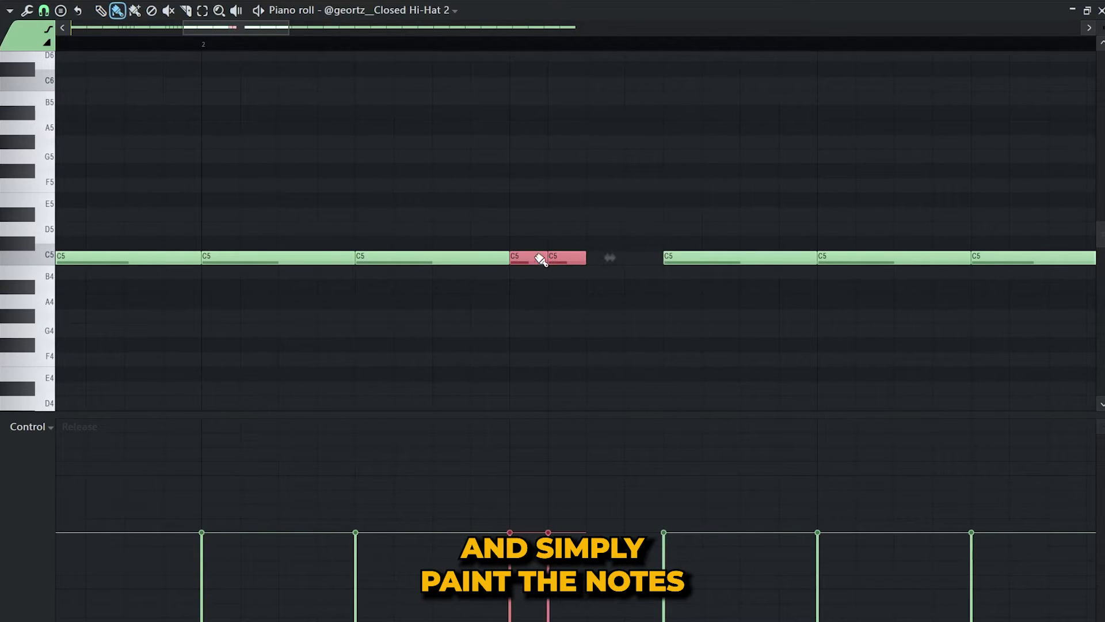
pyautogui.moveTo(617, 262); pyautogui.dragTo(616, 266)
pyautogui.press('space')
pyautogui.scroll(-4, 589, 338)
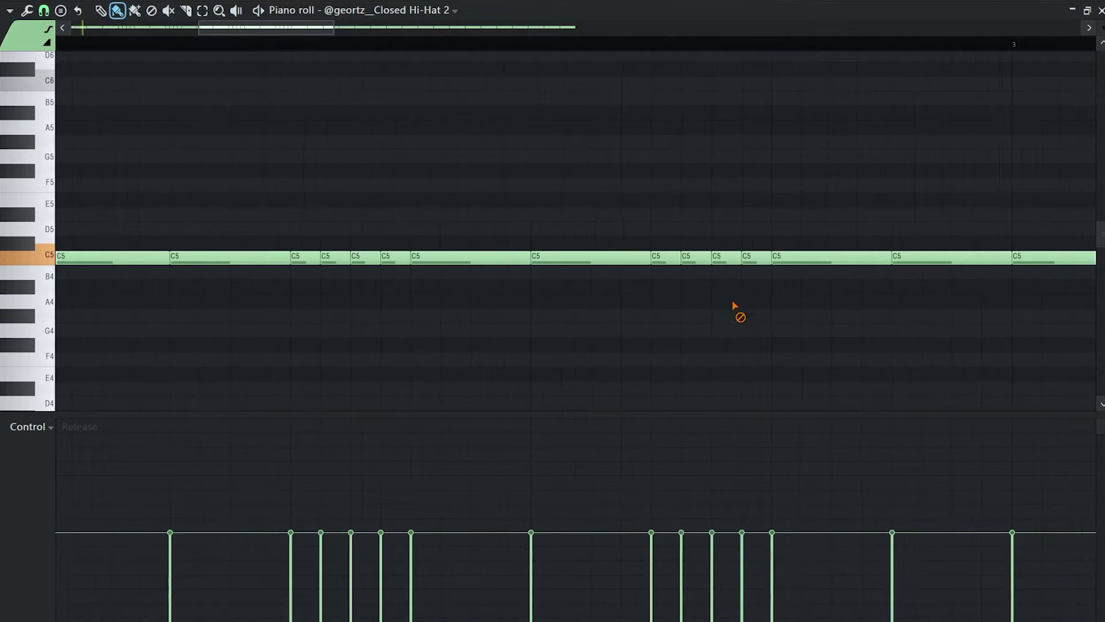
pyautogui.scroll(-5, 684, 338)
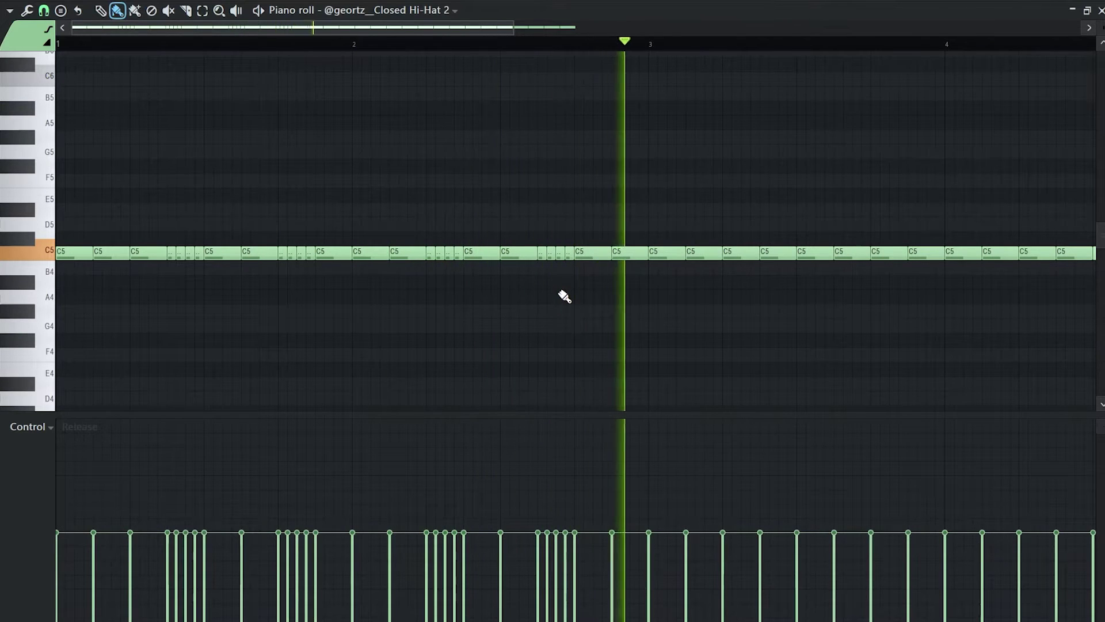
pyautogui.scroll(-4, 564, 296)
pyautogui.press('space')
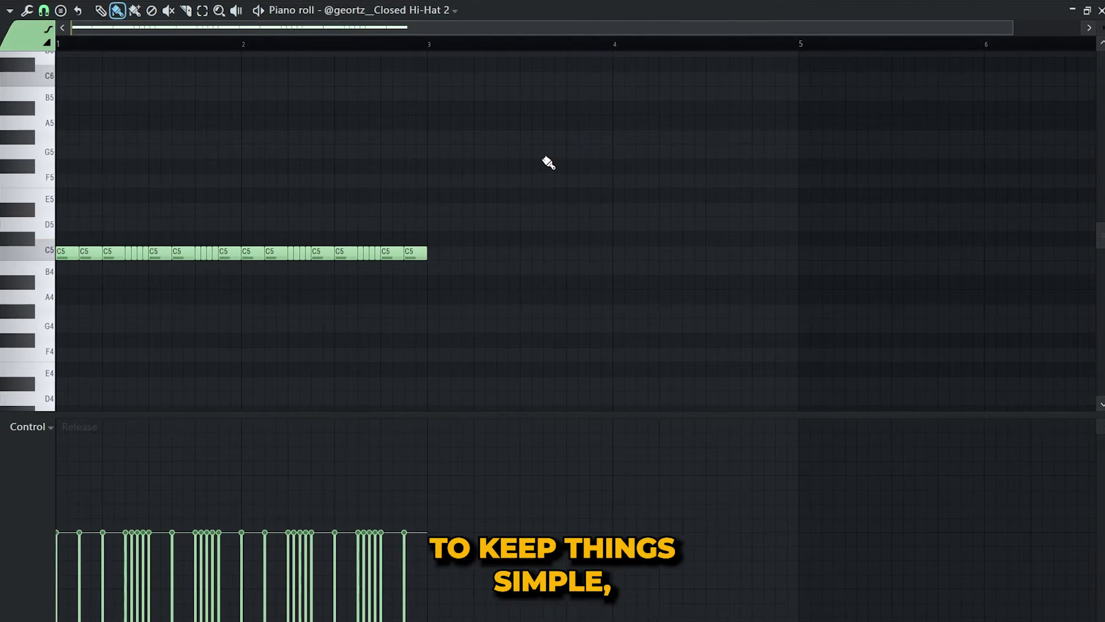
# Select the hi-hat notes of the first two bars and duplicate them into bars 3 and 4.
pyautogui.moveTo(547, 144); pyautogui.dragTo(55, 319)
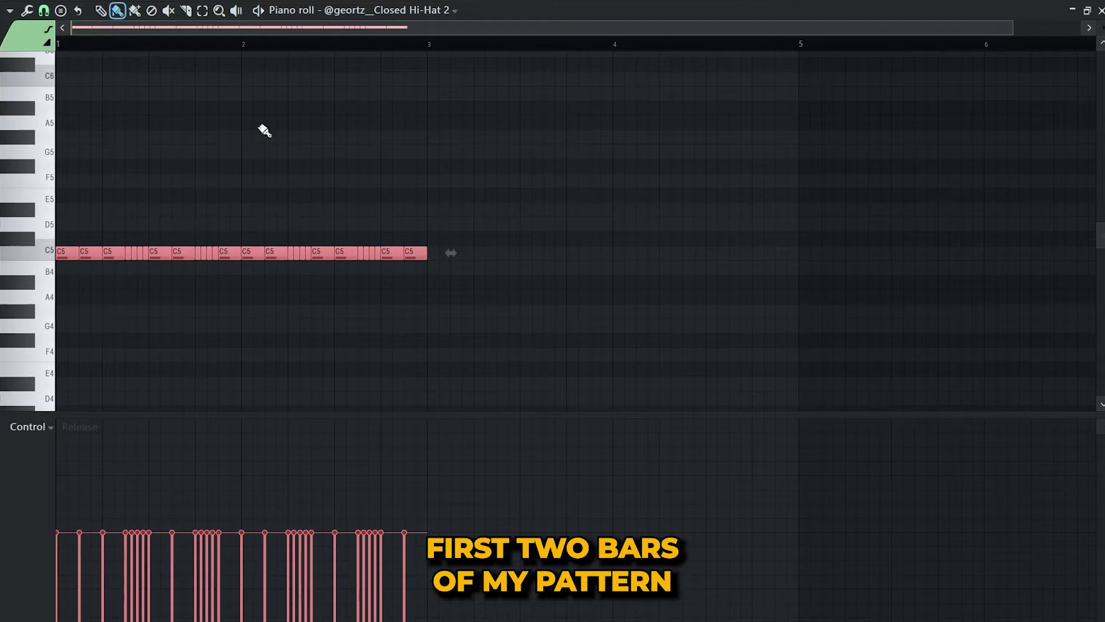
pyautogui.moveTo(701, 159); pyautogui.dragTo(329, 326)
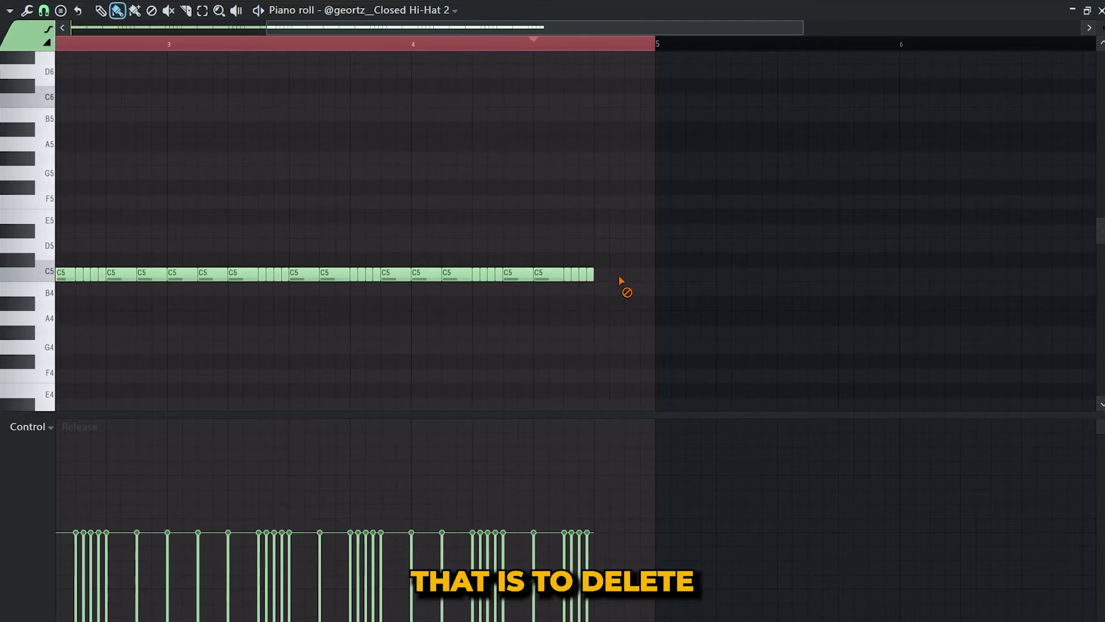
# Set the grid snap to 1/3 beat and place short triplet hits on the last beat of bar 4.
pyautogui.hscroll(2, 620, 281)
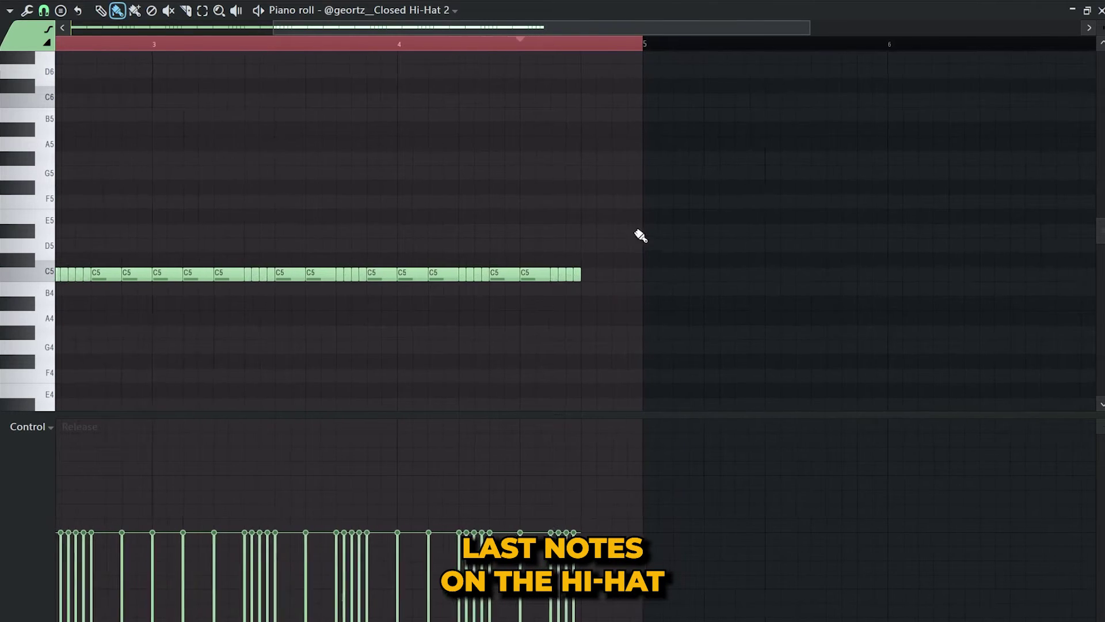
pyautogui.click(44, 11)
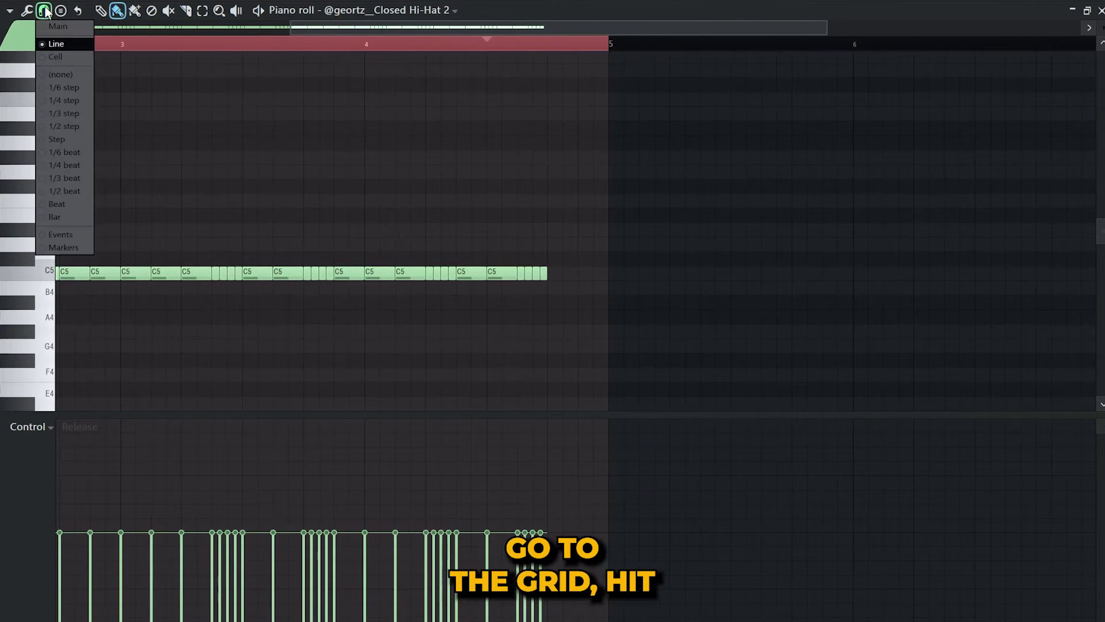
pyautogui.click(64, 179)
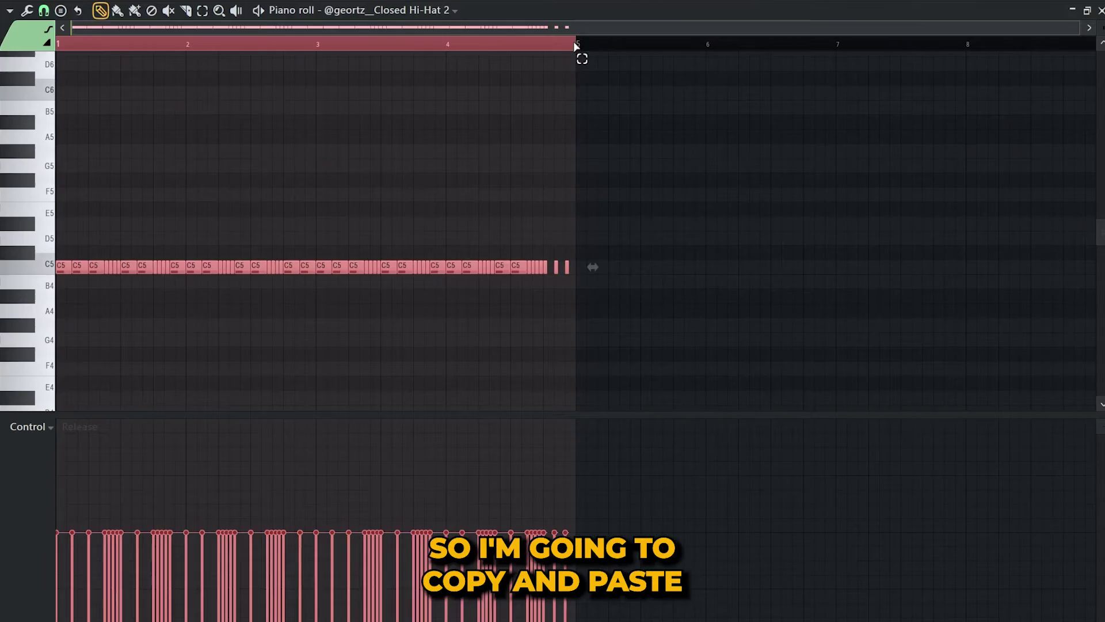
# Duplicate the four-bar hi-hat pattern into bars 5 to 8 and select all the notes.
pyautogui.hotkey('ctrl', 'b')
pyautogui.scroll(-2, 426, 123)
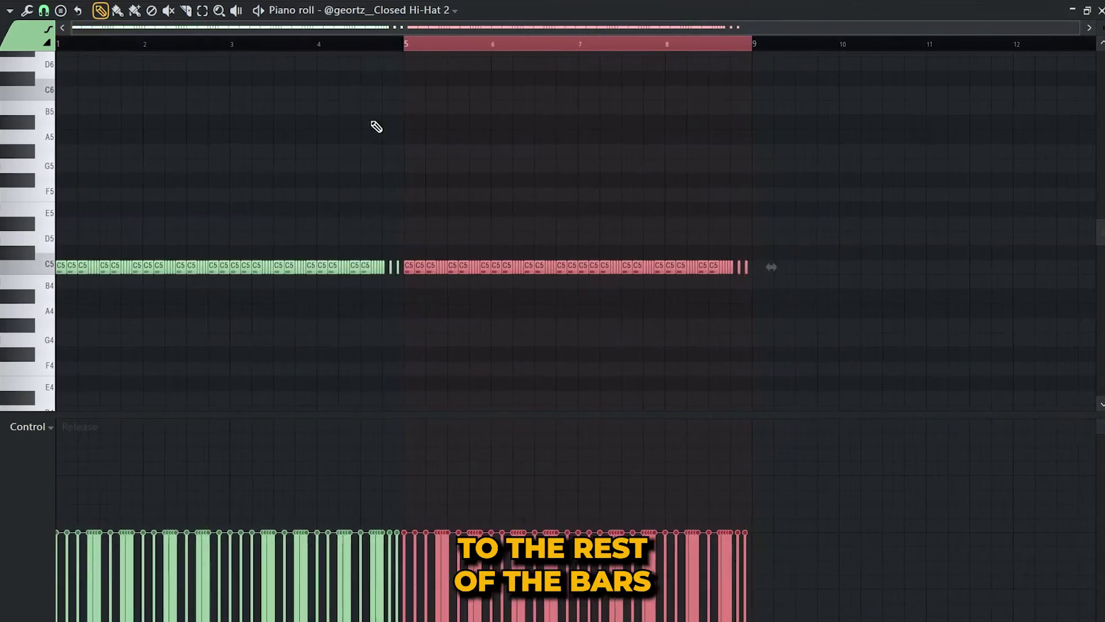
pyautogui.hotkey('ctrl', 'a')
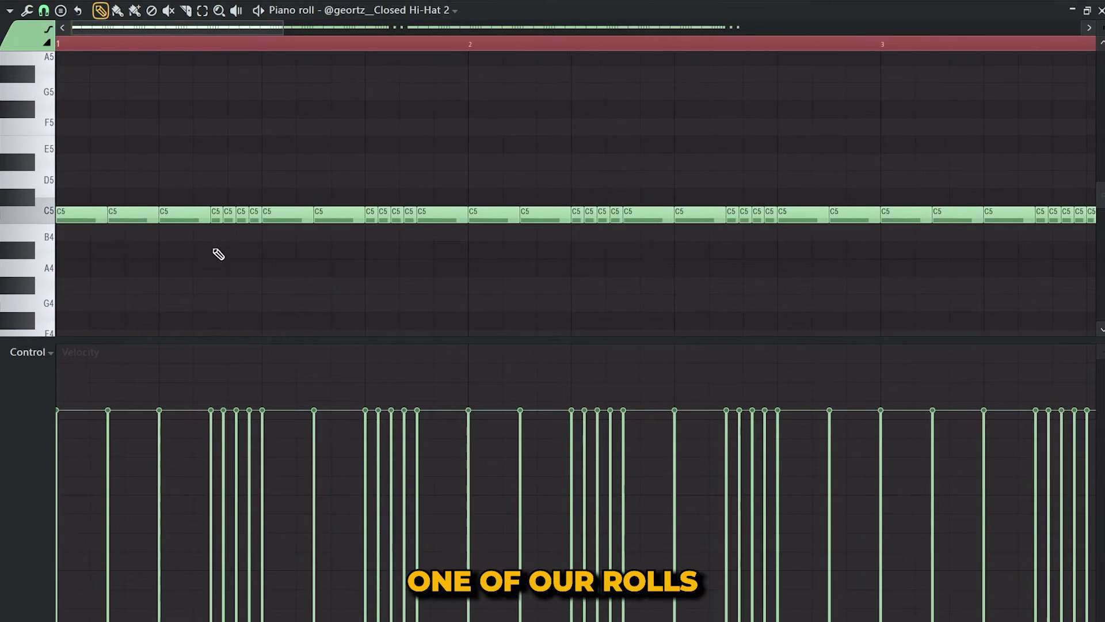
# Play the first roll in bar 1 and lower the velocity of its four notes together.
pyautogui.moveTo(214, 257); pyautogui.dragTo(250, 209)
pyautogui.press('space')
pyautogui.press('space')
pyautogui.click(166, 46)
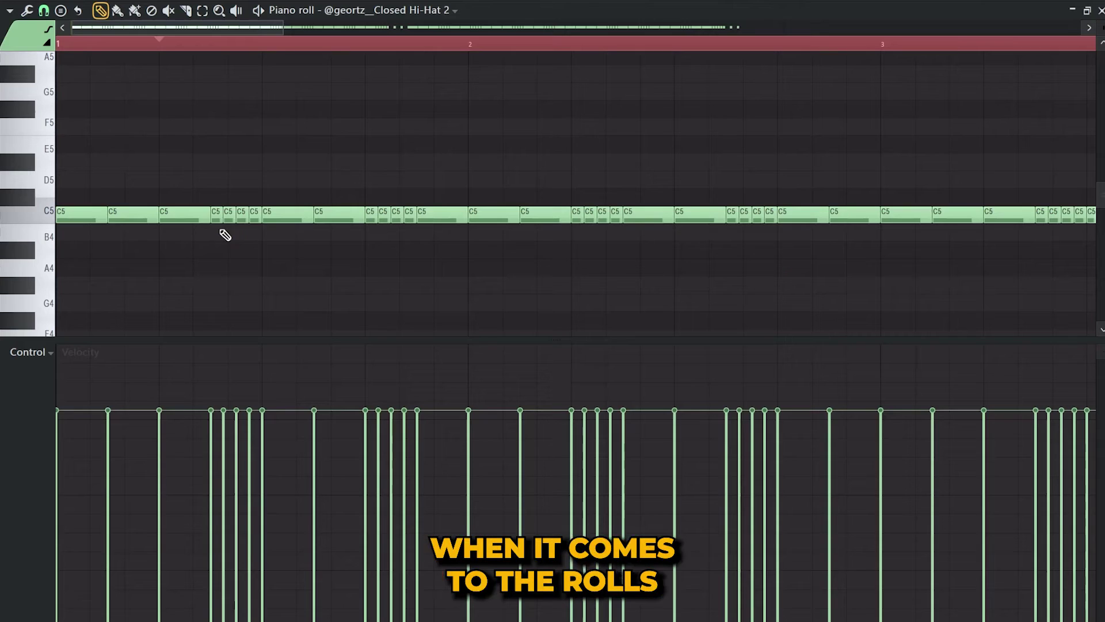
pyautogui.moveTo(224, 236); pyautogui.dragTo(254, 209)
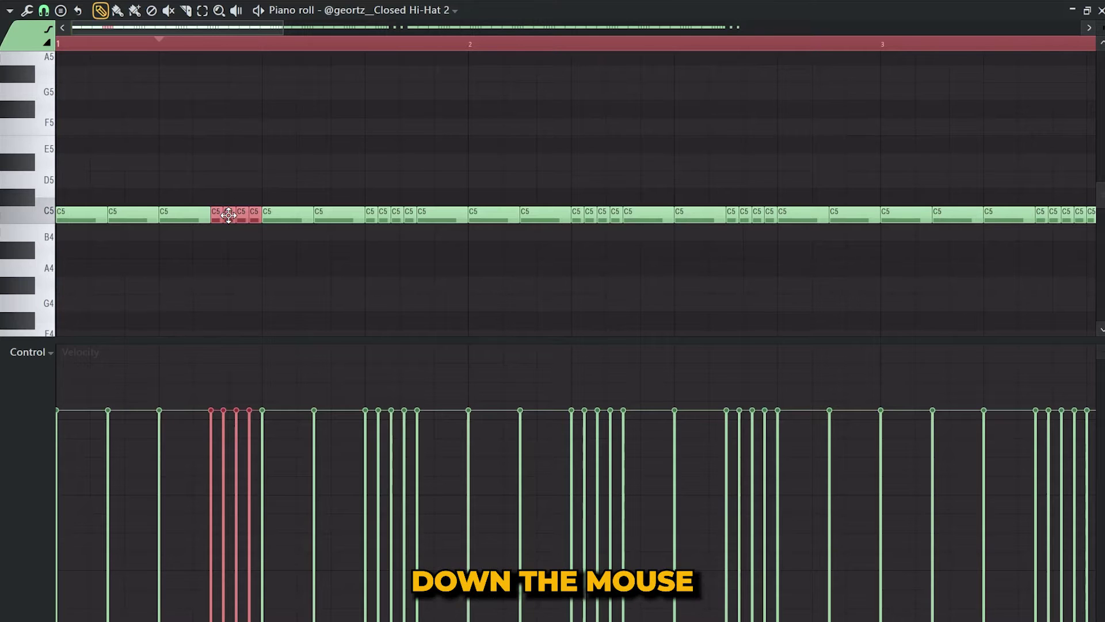
pyautogui.keyDown('alt'); pyautogui.scroll(-5, 229, 215); pyautogui.keyUp('alt')
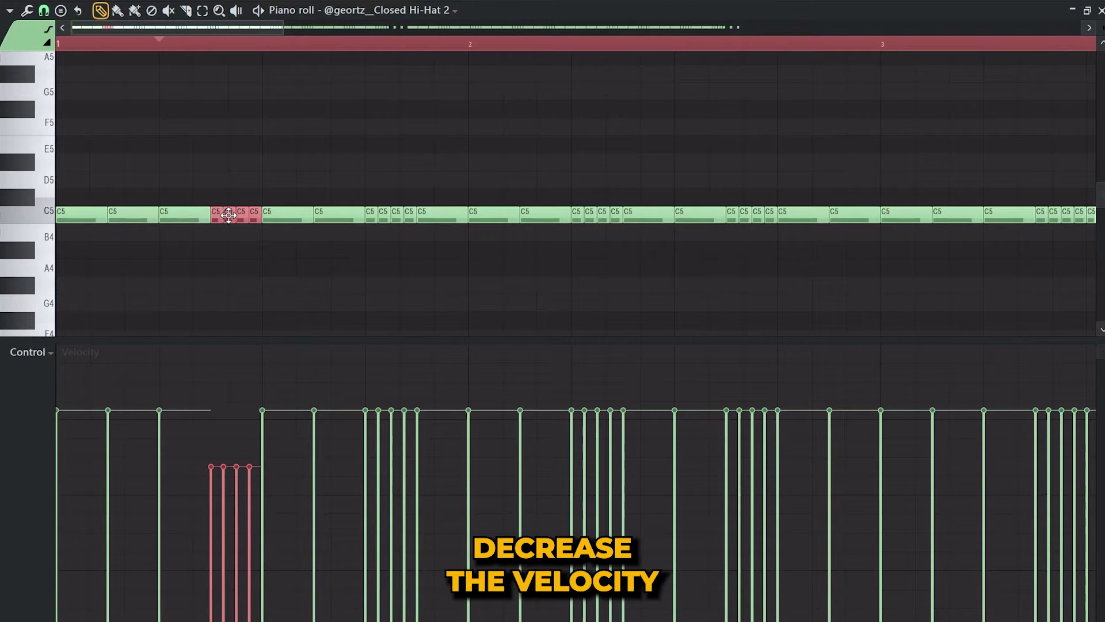
# Lower the velocity of the four notes in bar 2's first roll together and play the pattern.
pyautogui.press('space')
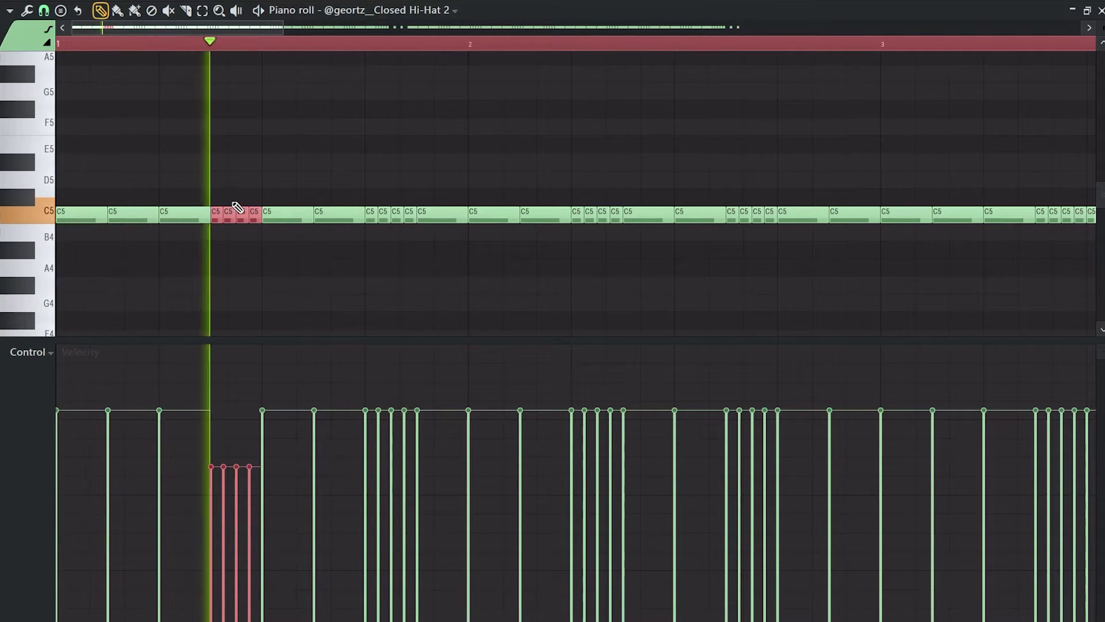
pyautogui.press('space')
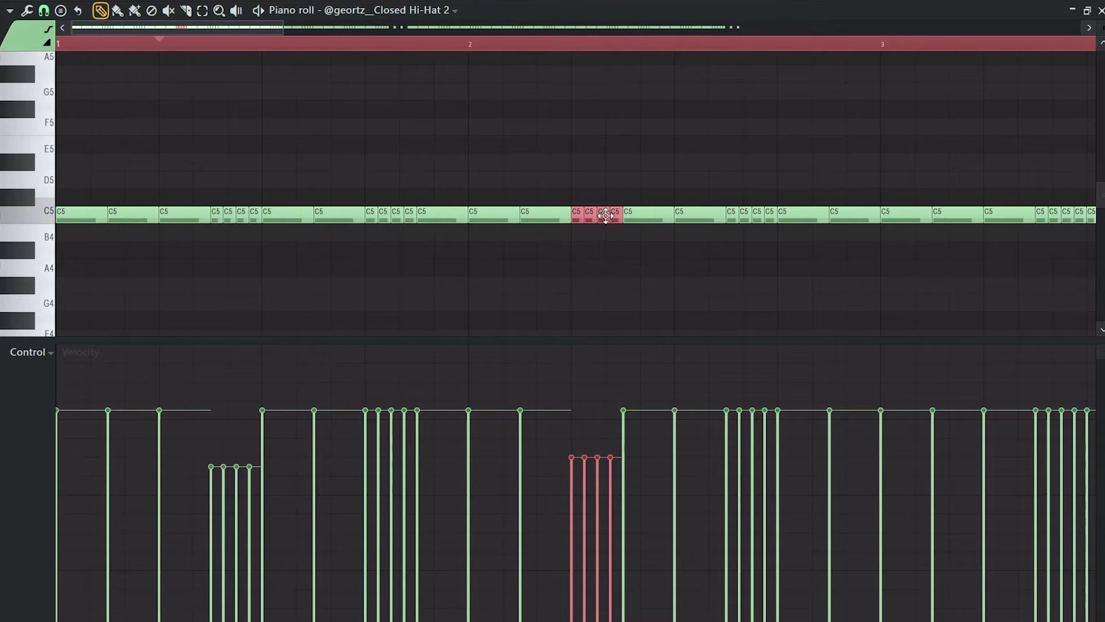
pyautogui.press('space')
pyautogui.keyDown('ctrl'); pyautogui.click(518, 147); pyautogui.keyUp('ctrl')
pyautogui.keyDown('ctrl'); pyautogui.scroll(-2, 423, 149); pyautogui.keyUp('ctrl')
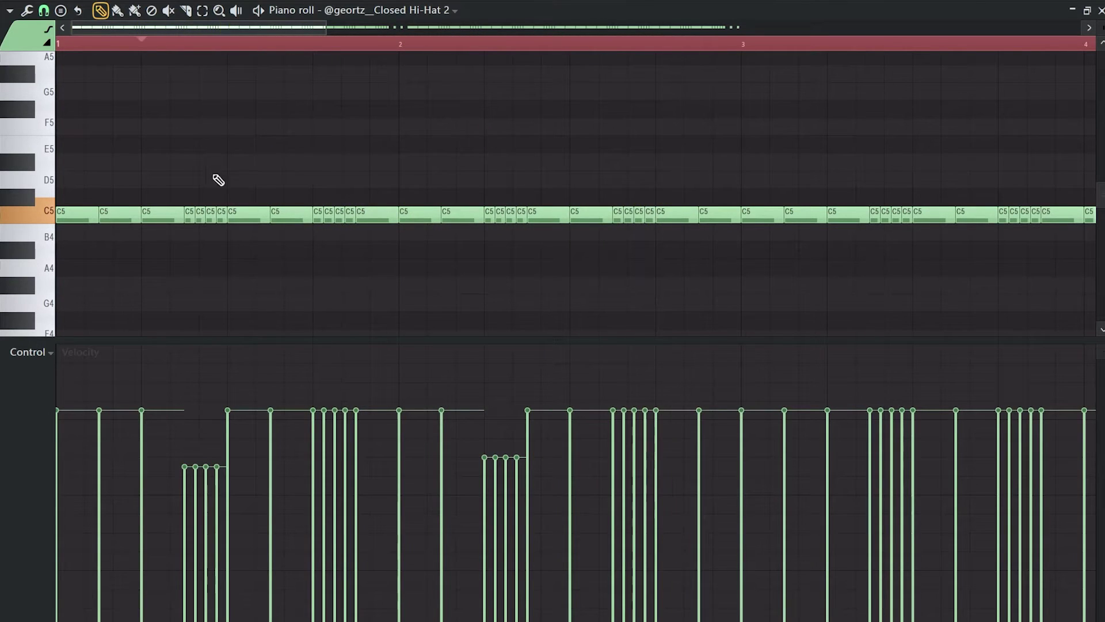
# Select the four notes of bar 1's second roll, shape their velocities into a descending ramp and play the result.
pyautogui.keyDown('ctrl'); pyautogui.scroll(3, 334, 245); pyautogui.keyUp('ctrl')
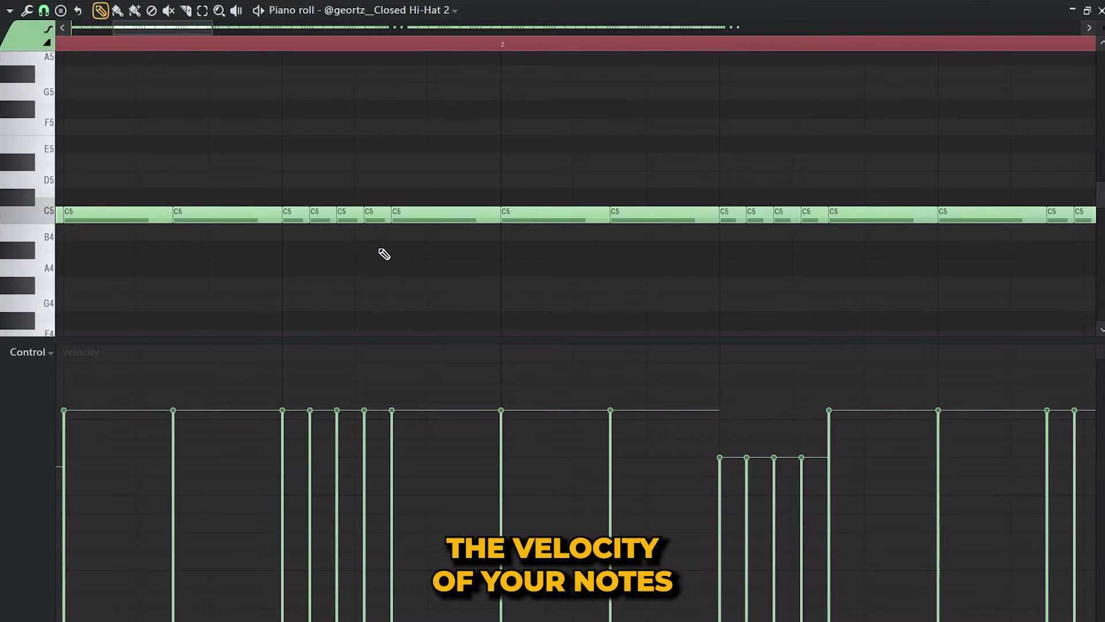
pyautogui.moveTo(375, 192); pyautogui.dragTo(375, 194)
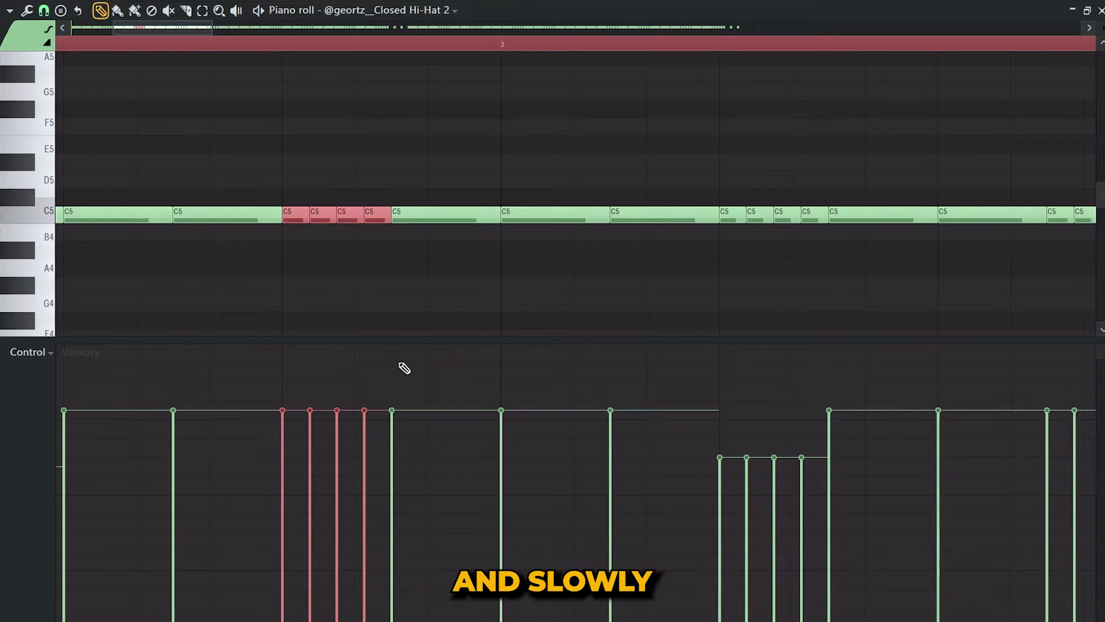
pyautogui.moveTo(286, 414); pyautogui.dragTo(317, 445)
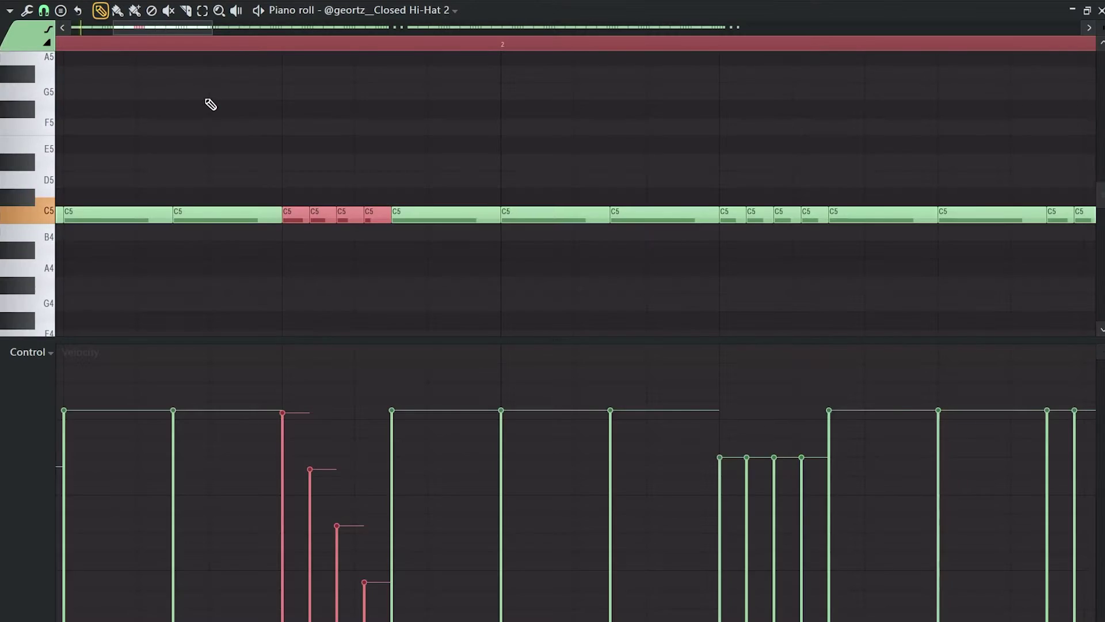
pyautogui.scroll(-2, 209, 103)
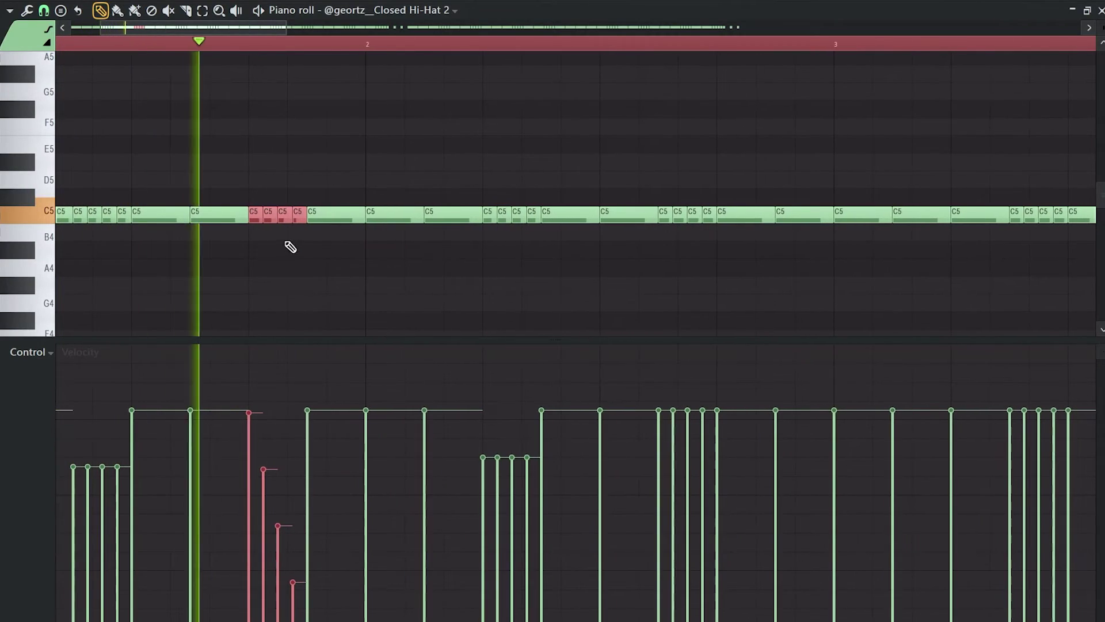
pyautogui.press('space')
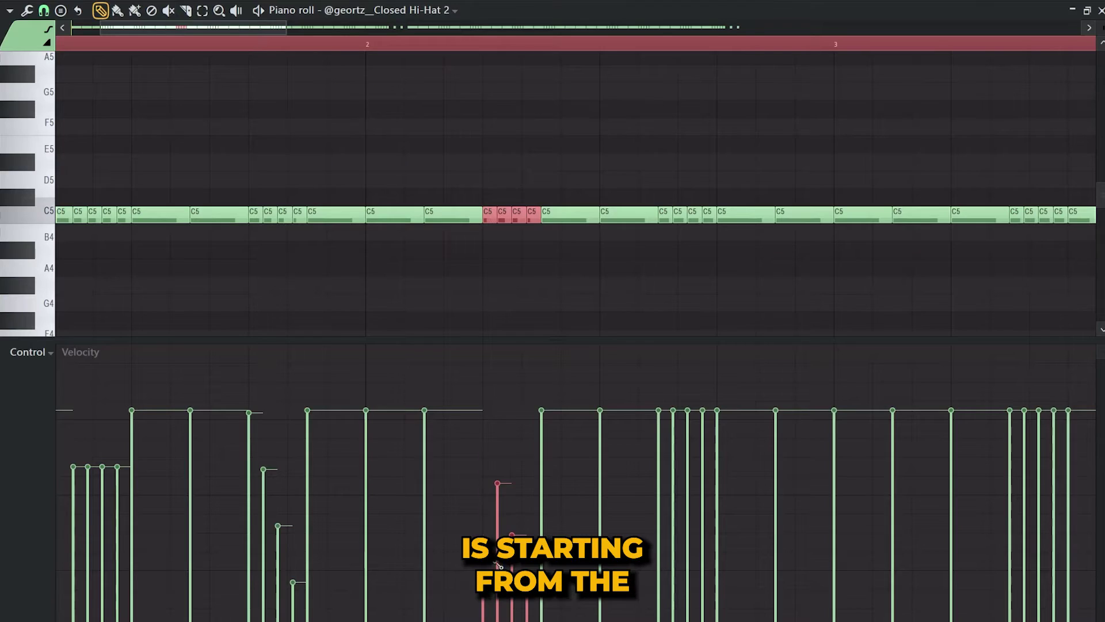
# Shape the velocities of bar 2's first roll into a rising ramp and play the pattern.
pyautogui.moveTo(499, 564); pyautogui.dragTo(535, 455)
pyautogui.moveTo(541, 398); pyautogui.dragTo(539, 385)
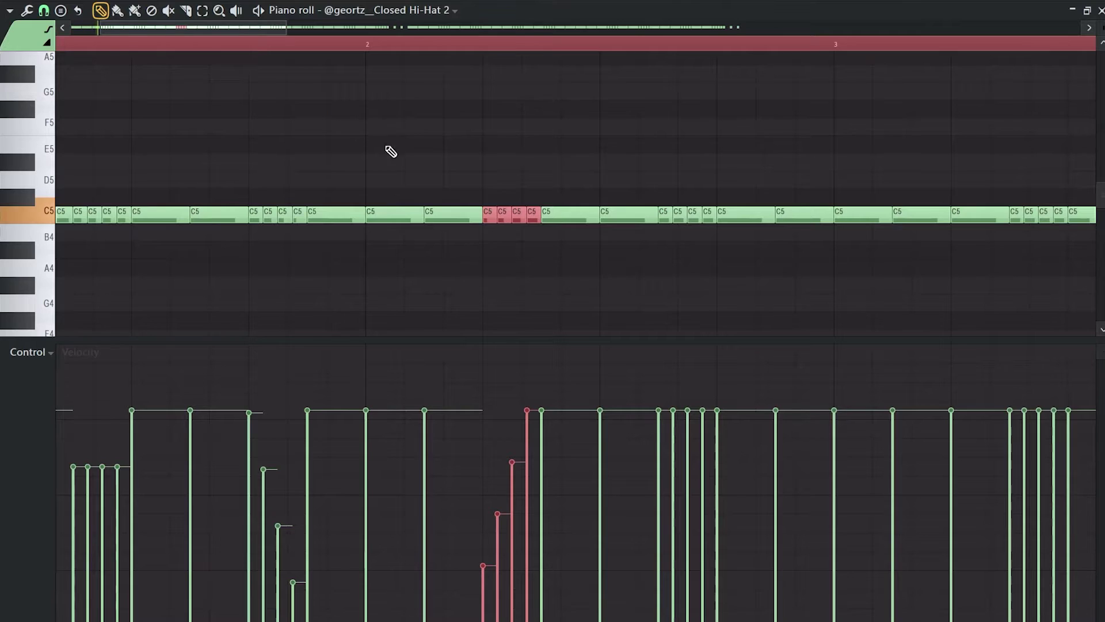
pyautogui.press('space')
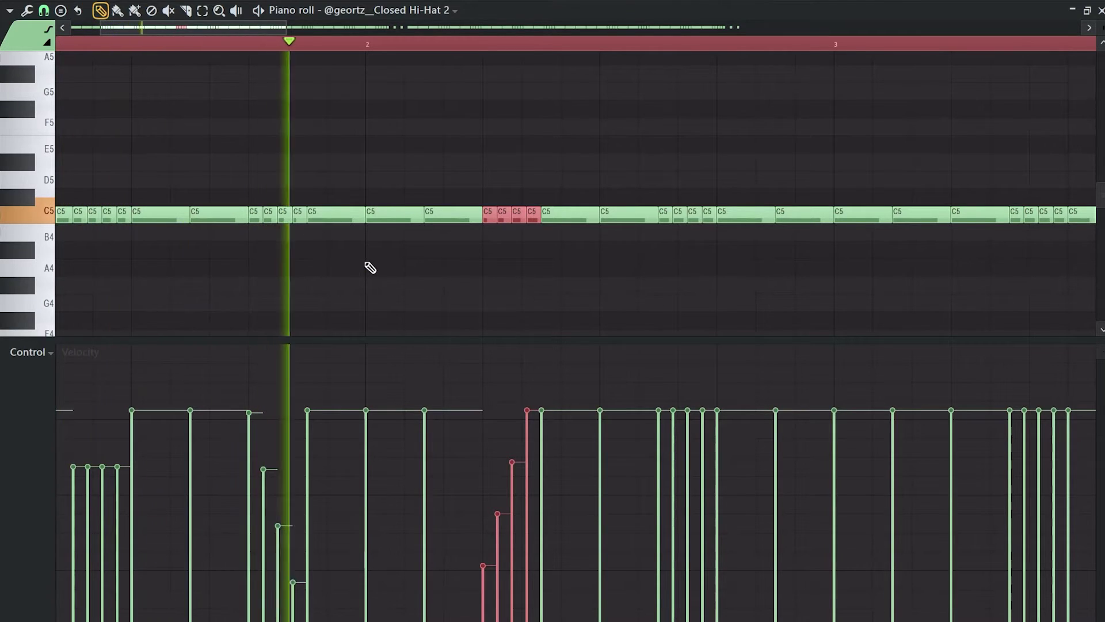
# Select the first roll in bar 3, shape its velocities into a rising ramp and play the pattern through to bar 4.
pyautogui.scroll(-2, 552, 247)
pyautogui.moveTo(840, 251); pyautogui.dragTo(641, 231)
pyautogui.press('space')
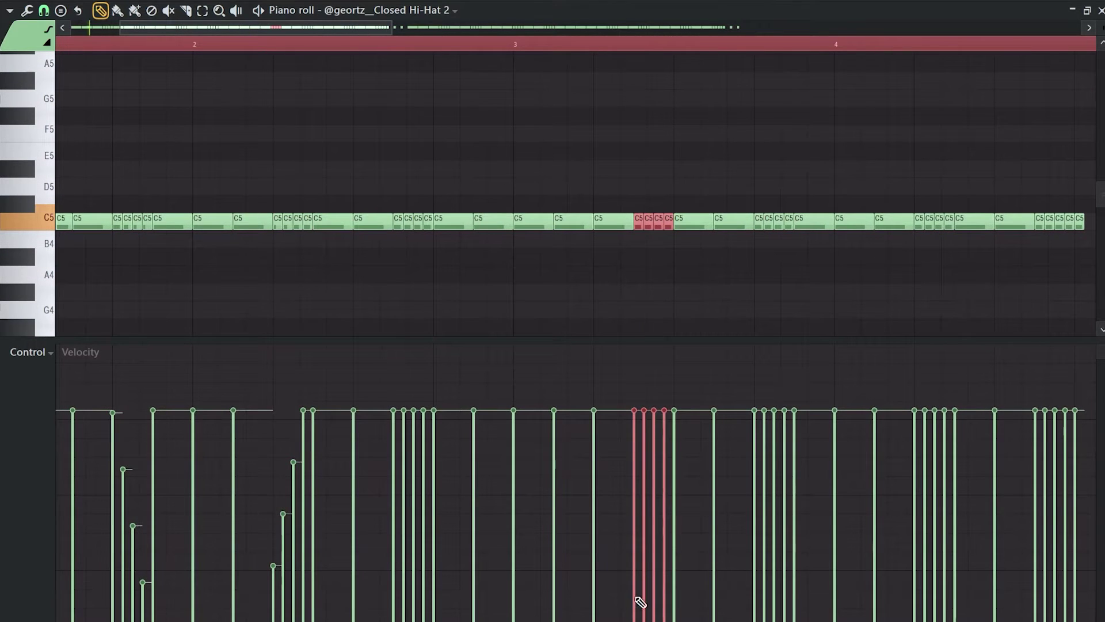
pyautogui.press('space')
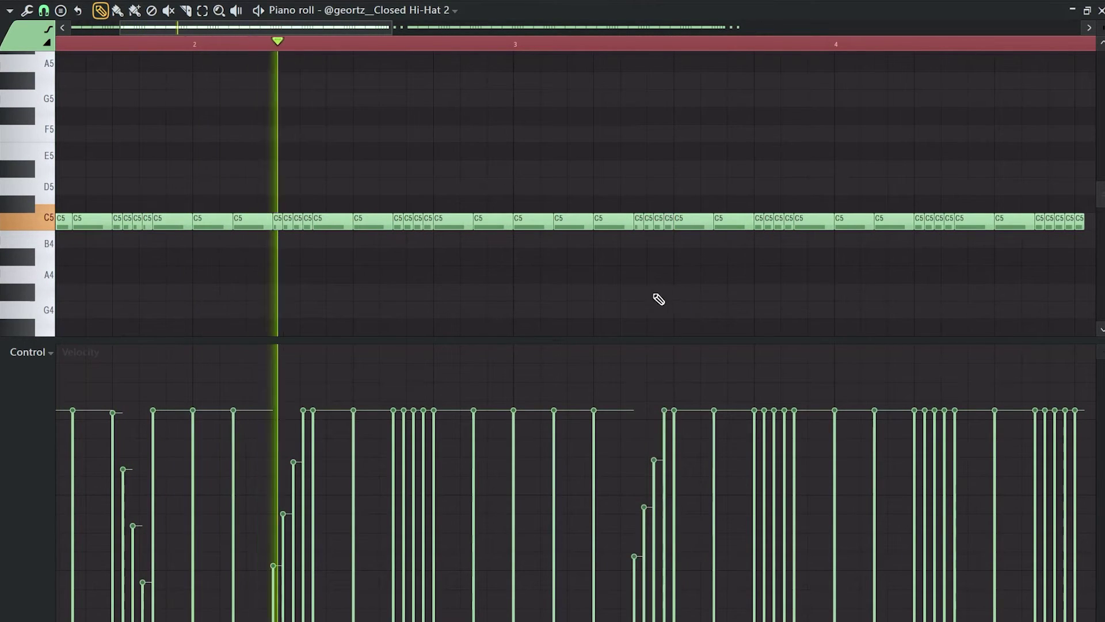
pyautogui.scroll(-2, 631, 296)
pyautogui.moveTo(630, 296); pyautogui.dragTo(592, 301)
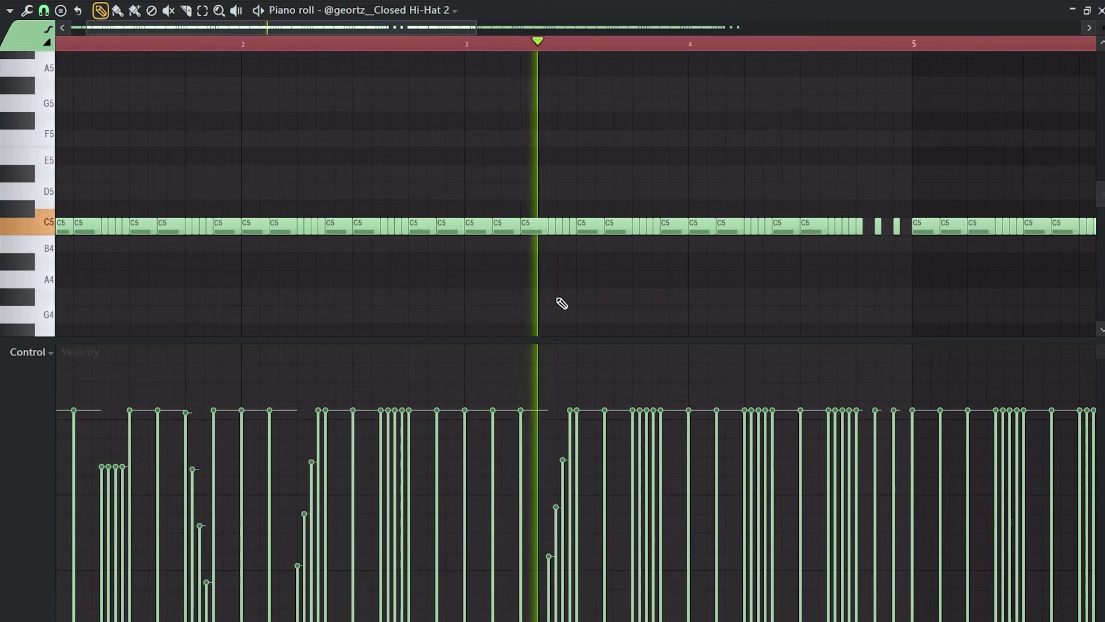
pyautogui.scroll(-1, 599, 306)
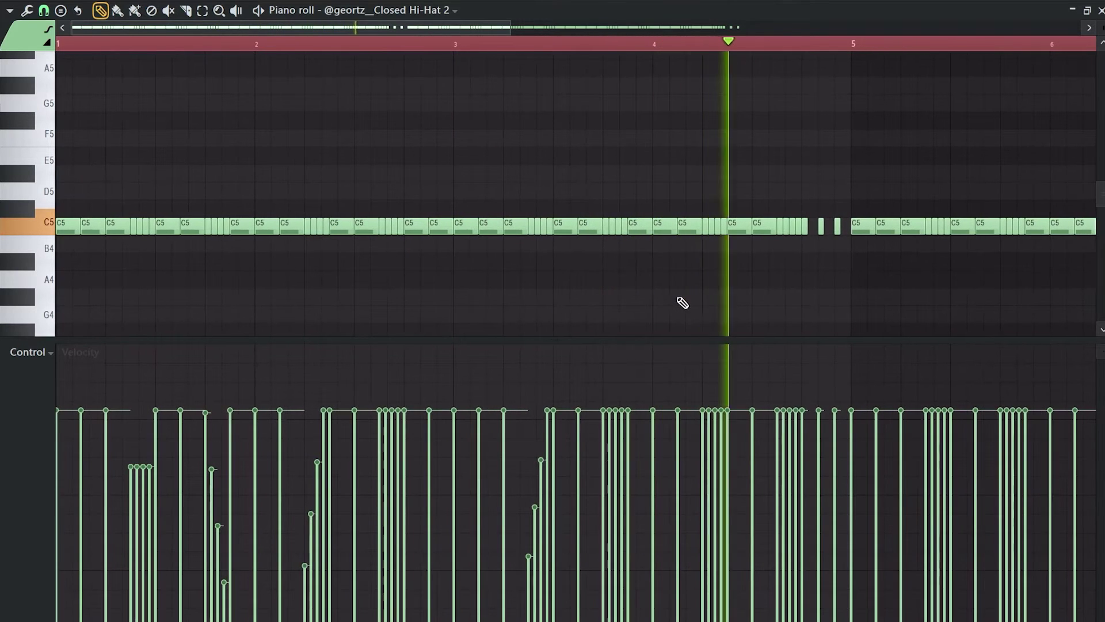
pyautogui.press('space')
# Select the last roll and the triplet hits at the end of bar 4, randomize their velocities moderately and play the result.
pyautogui.scroll(2, 632, 304)
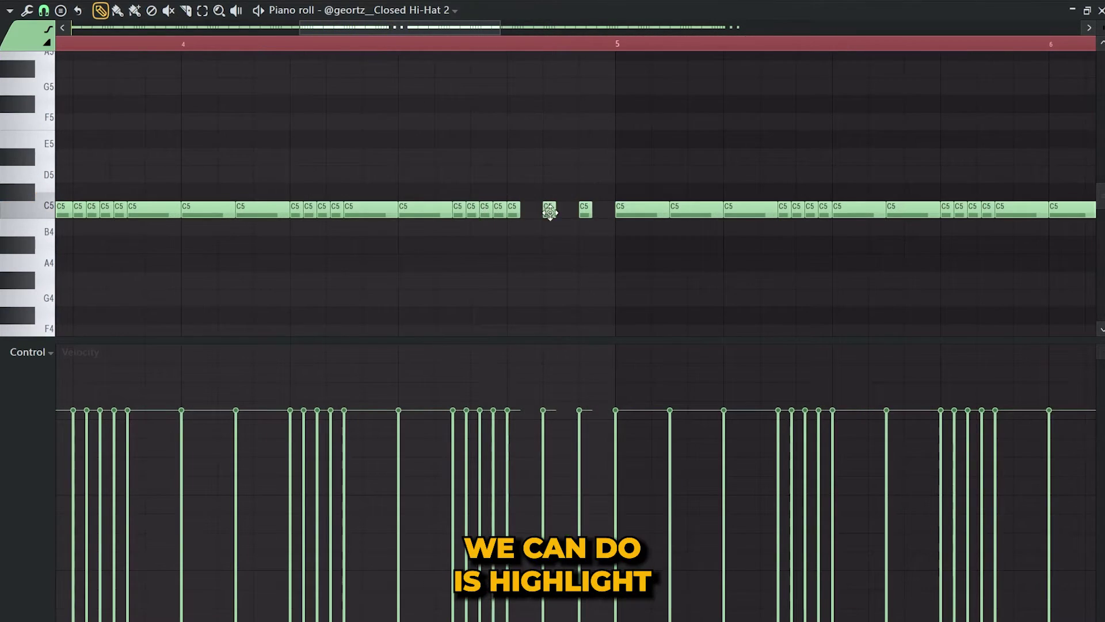
pyautogui.moveTo(460, 200); pyautogui.dragTo(591, 220)
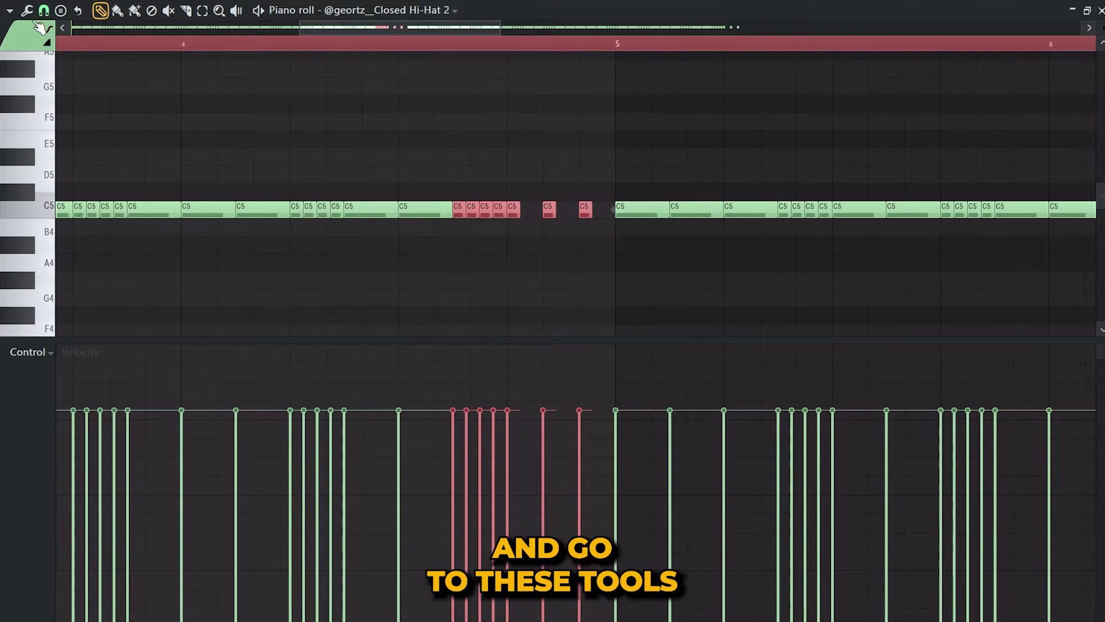
pyautogui.click(35, 16)
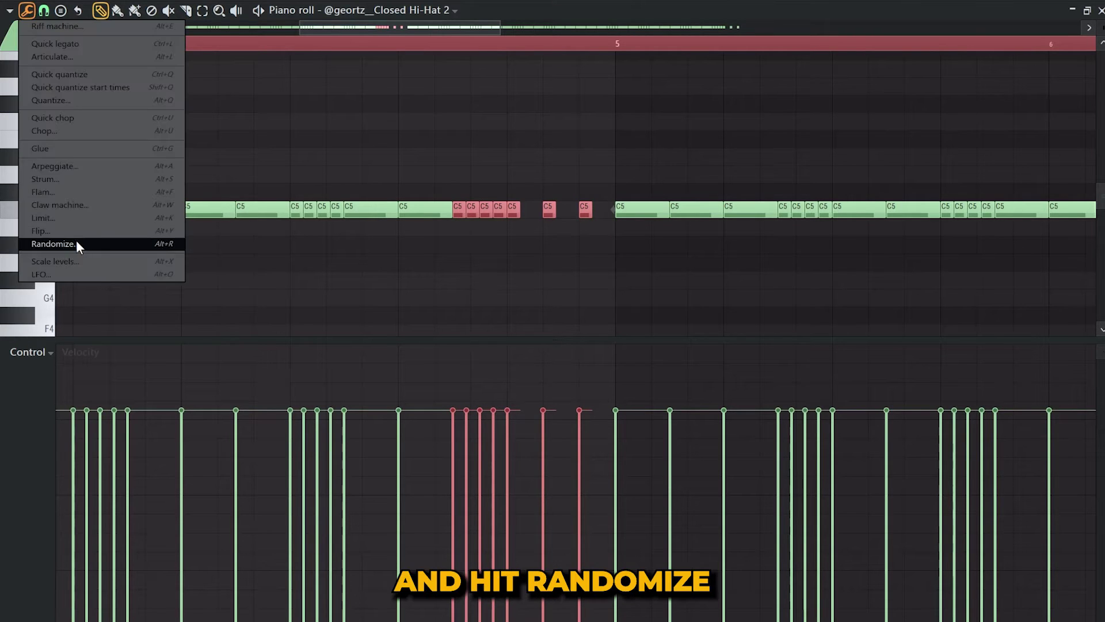
pyautogui.click(75, 240)
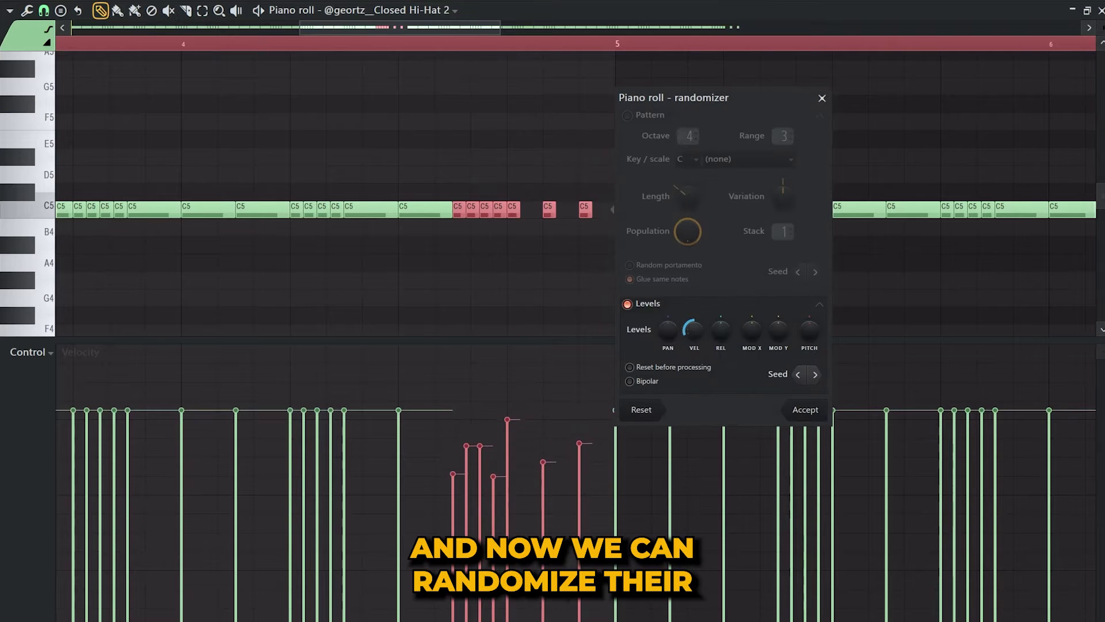
pyautogui.moveTo(693, 330); pyautogui.dragTo(688, 380)
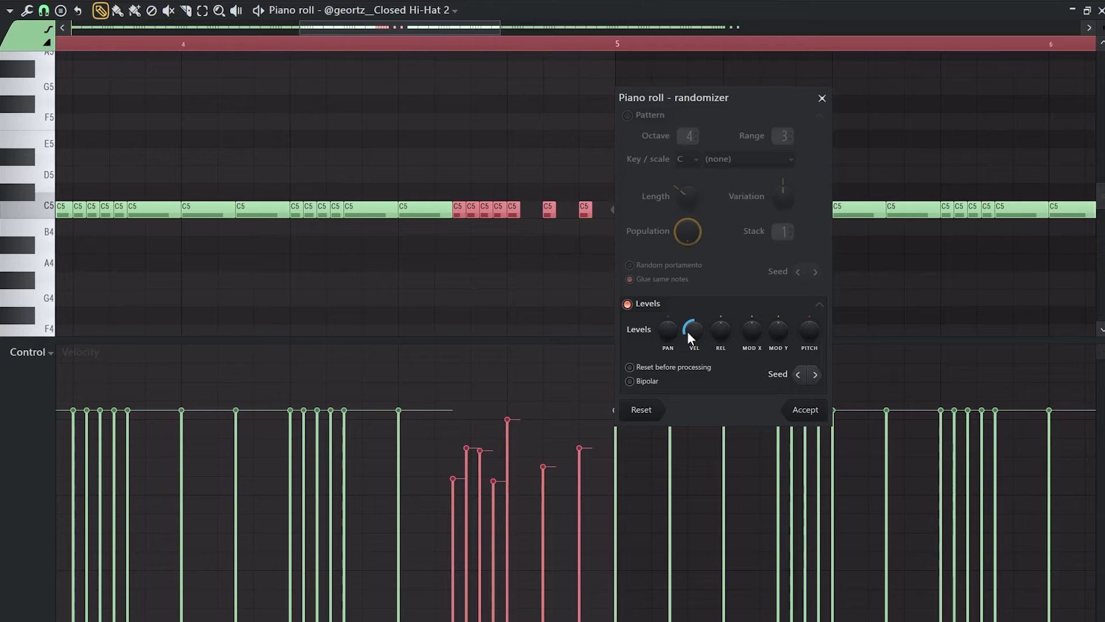
pyautogui.scroll(1, 692, 329)
pyautogui.click(808, 410)
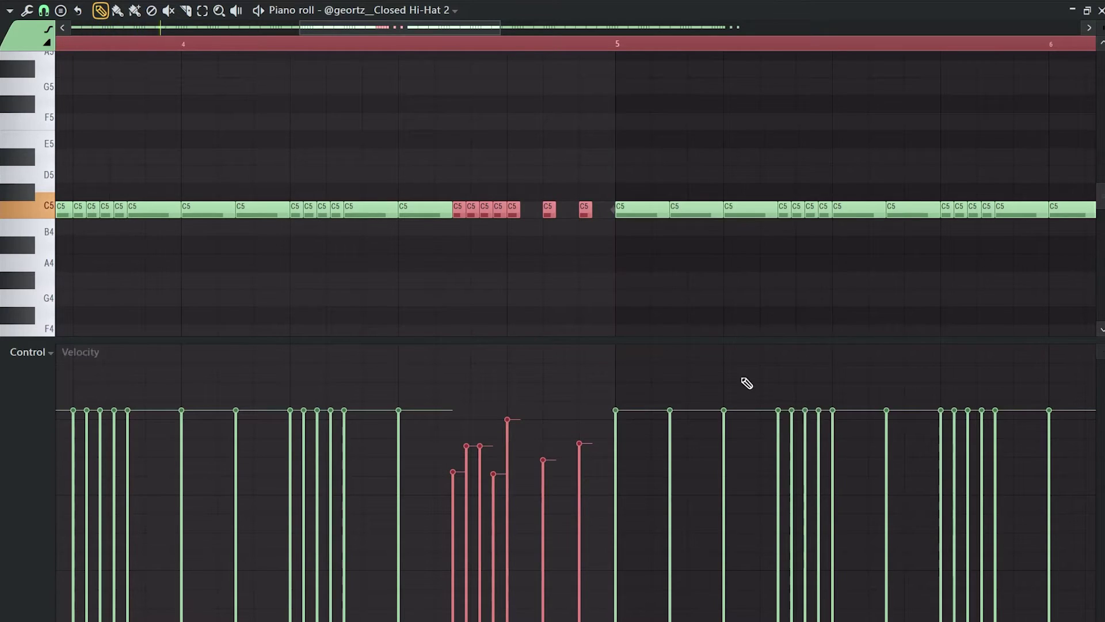
pyautogui.press('space')
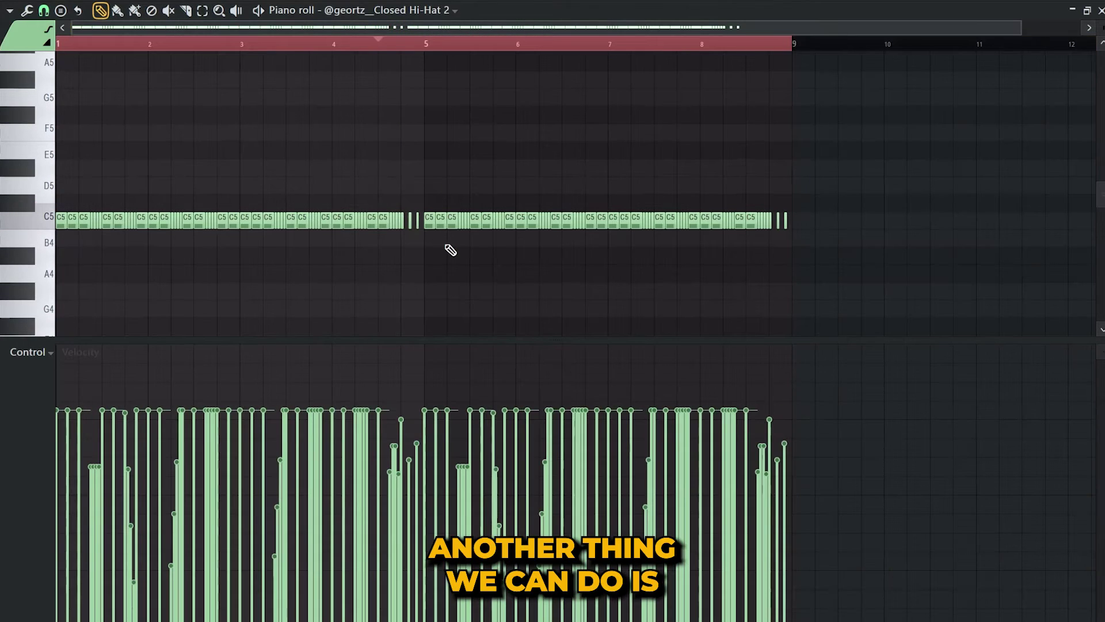
# Show the note panning and try drawing pan slopes by hand across bar 1's second roll and from mid bar 2 into bar 3.
pyautogui.click(45, 354)
pyautogui.click(55, 380)
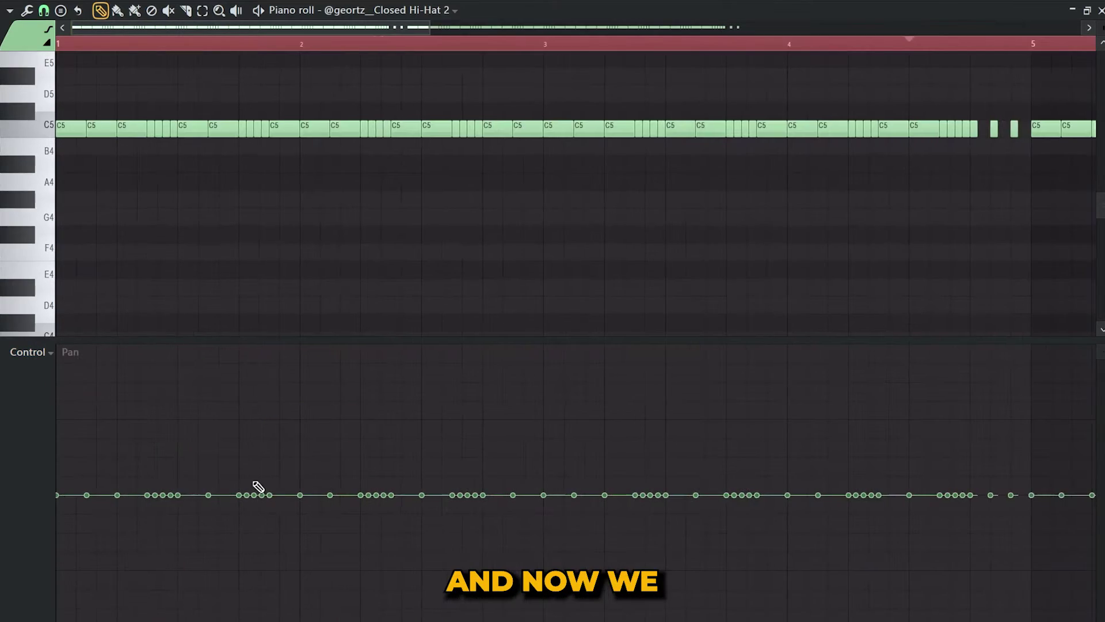
pyautogui.moveTo(239, 387); pyautogui.dragTo(261, 556)
pyautogui.moveTo(420, 403); pyautogui.dragTo(573, 473)
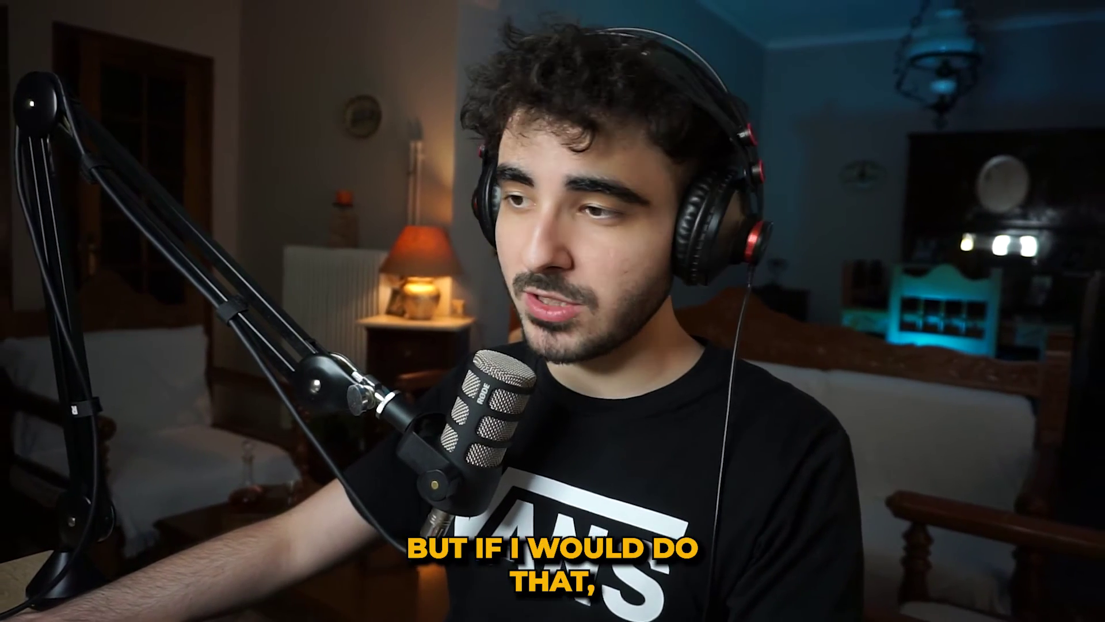
# Select all the hi-hat notes and randomize their panning slightly with Bipolar enabled, playing the pattern to judge the amount.
pyautogui.moveTo(52, 83); pyautogui.dragTo(994, 222)
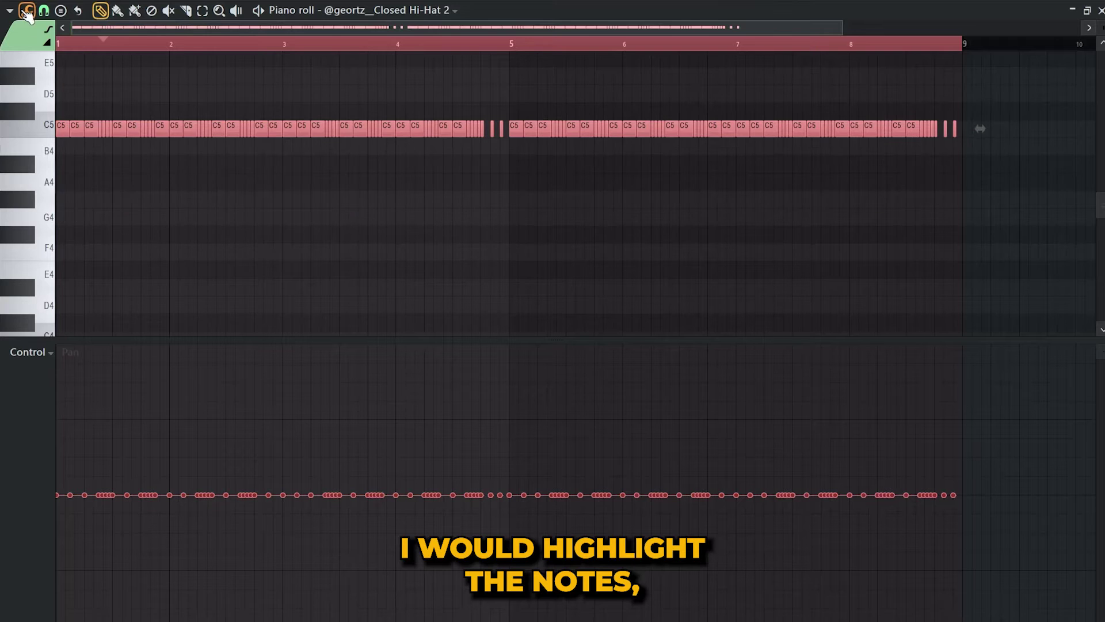
pyautogui.click(26, 11)
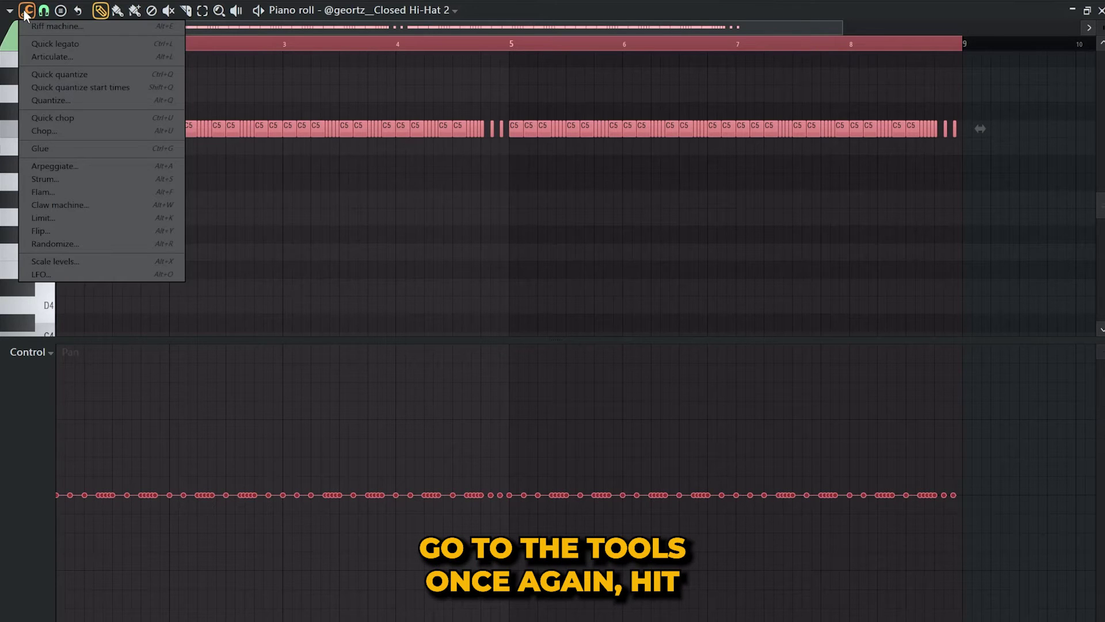
pyautogui.click(50, 244)
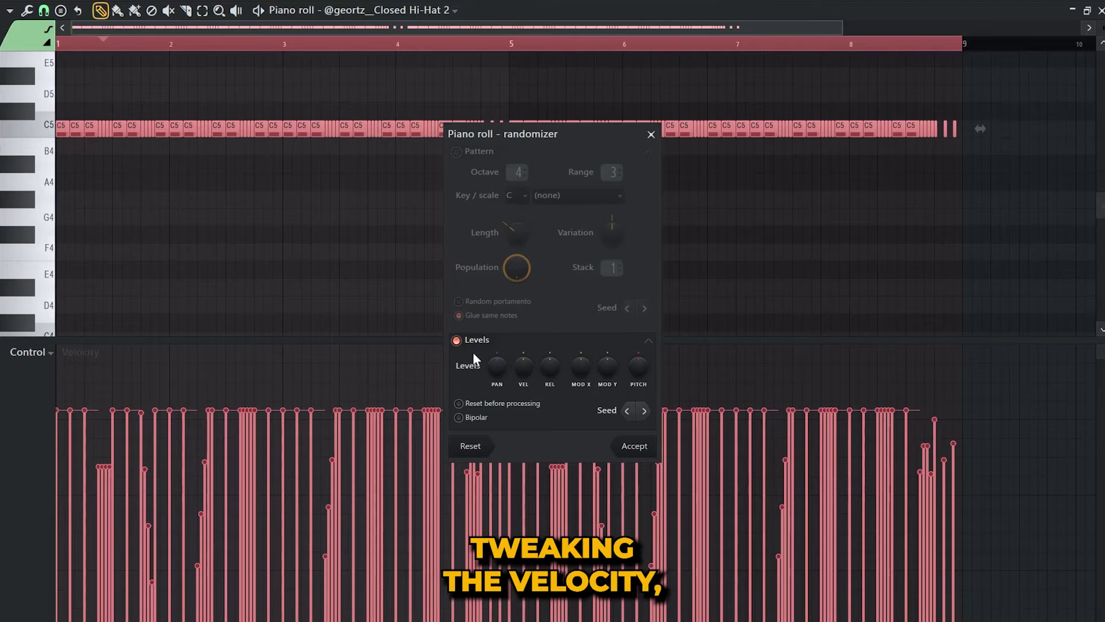
pyautogui.click(500, 366)
pyautogui.click(459, 417)
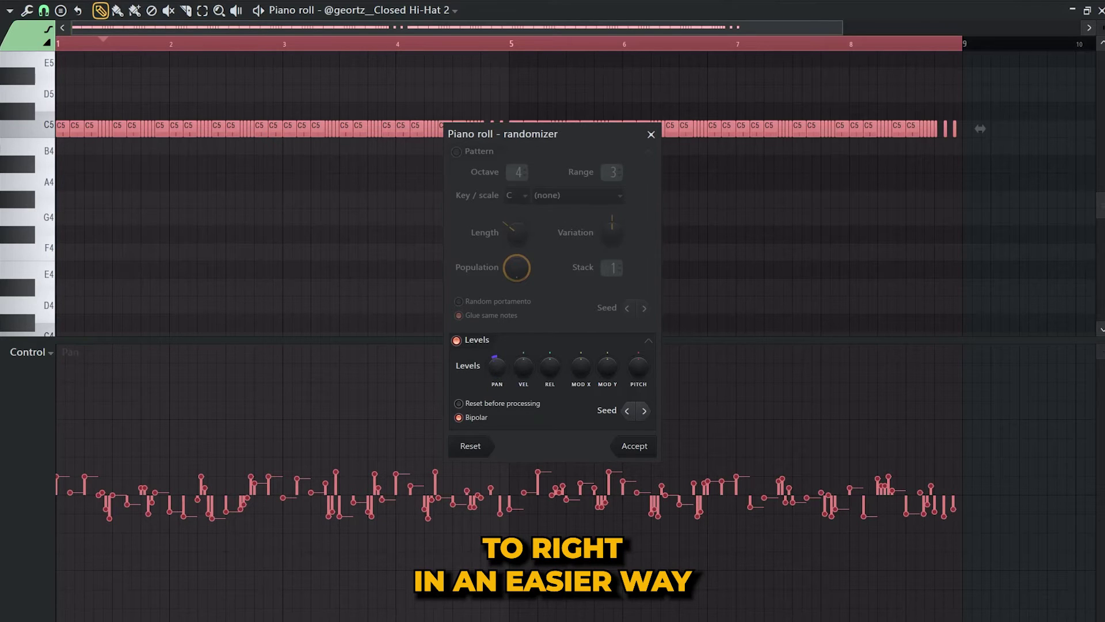
pyautogui.press('space')
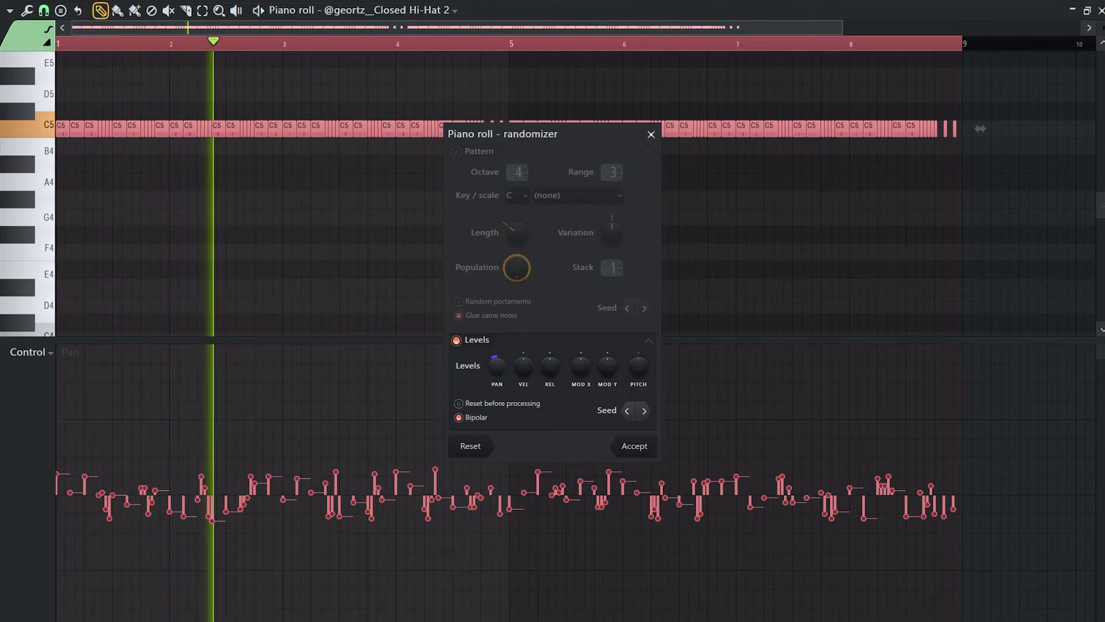
pyautogui.moveTo(497, 367)
pyautogui.mouseDown()
pyautogui.moveTo(497, 387)
pyautogui.moveTo(497, 374)
pyautogui.mouseUp()
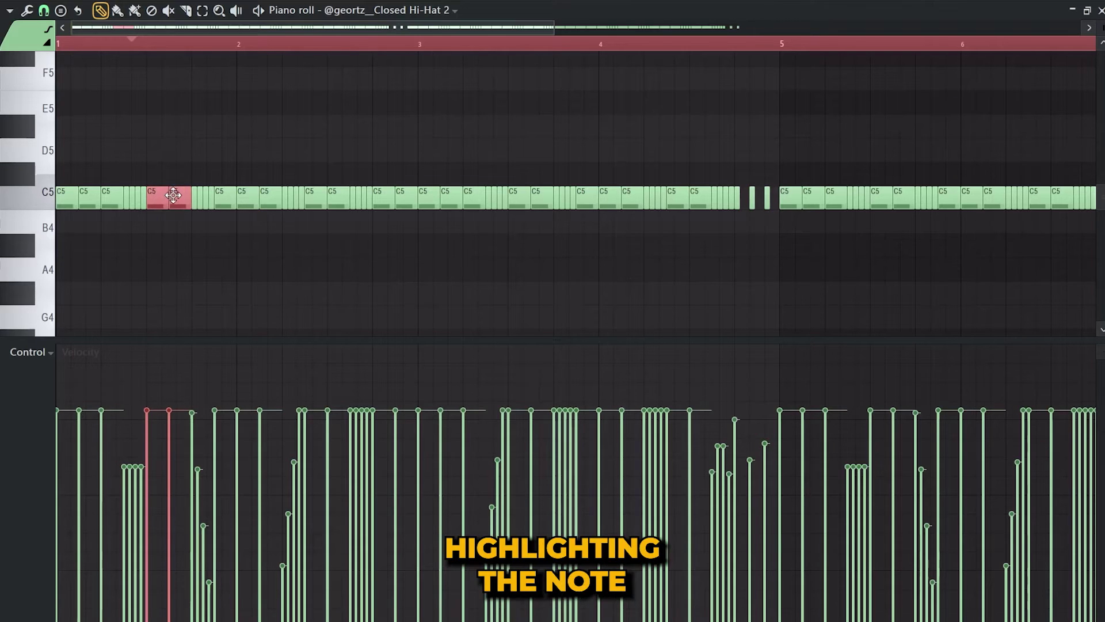
# Move the two notes after bar 1's first roll and the first roll of bar 2 down to G#4, and play the pattern.
pyautogui.moveTo(173, 195); pyautogui.dragTo(172, 240)
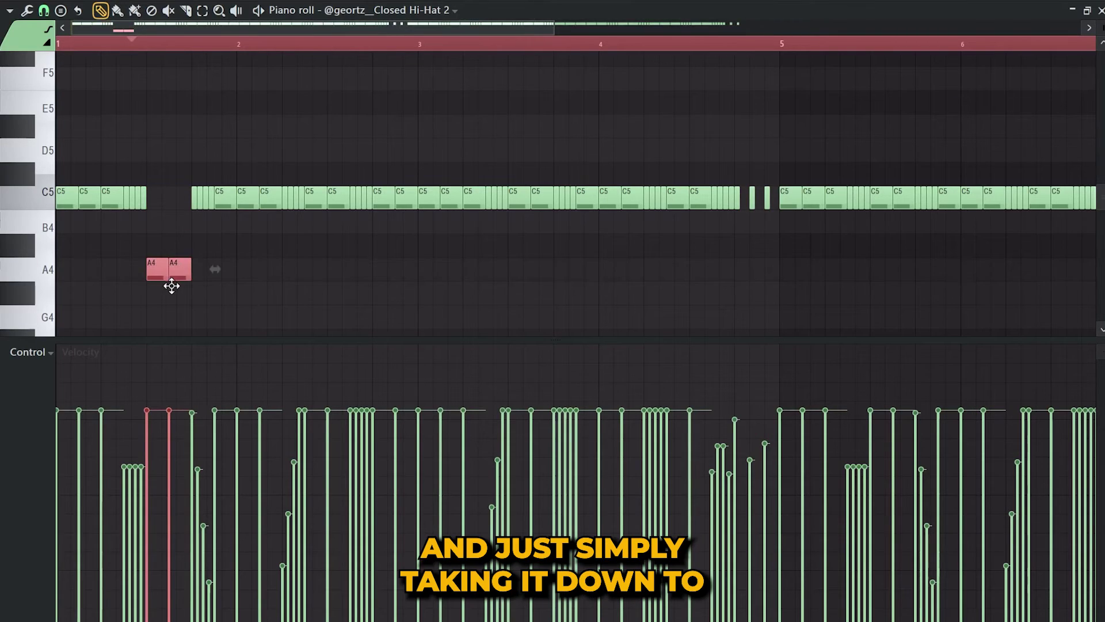
pyautogui.scroll(1, 183, 256)
pyautogui.scroll(-2, 198, 217)
pyautogui.press('space')
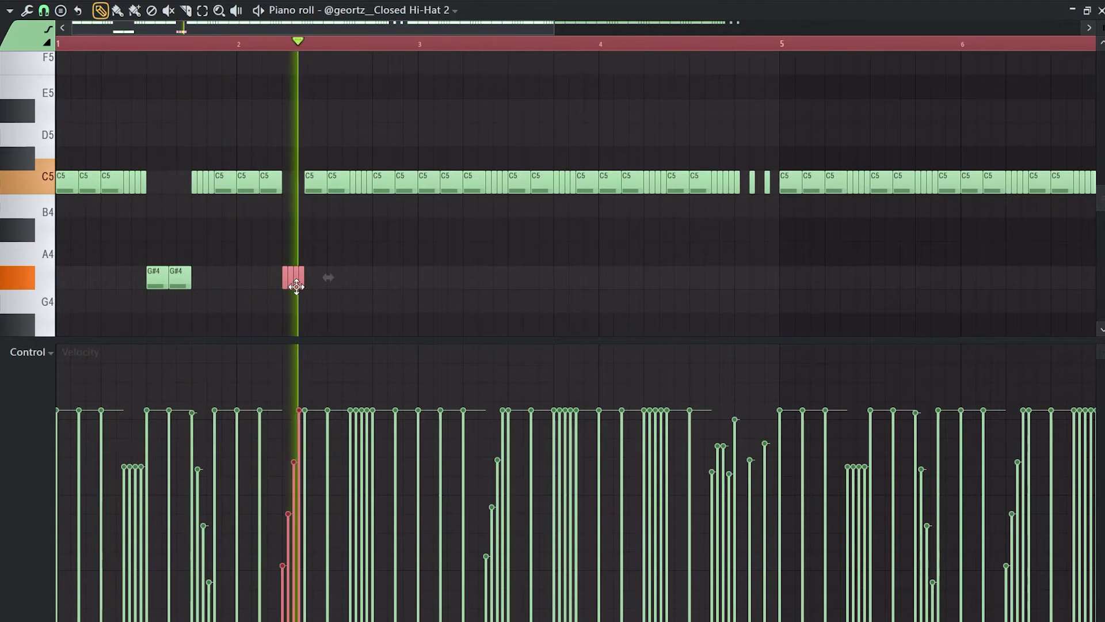
pyautogui.press('space')
pyautogui.scroll(-2, 293, 282)
pyautogui.moveTo(287, 210); pyautogui.dragTo(293, 293)
pyautogui.press('space')
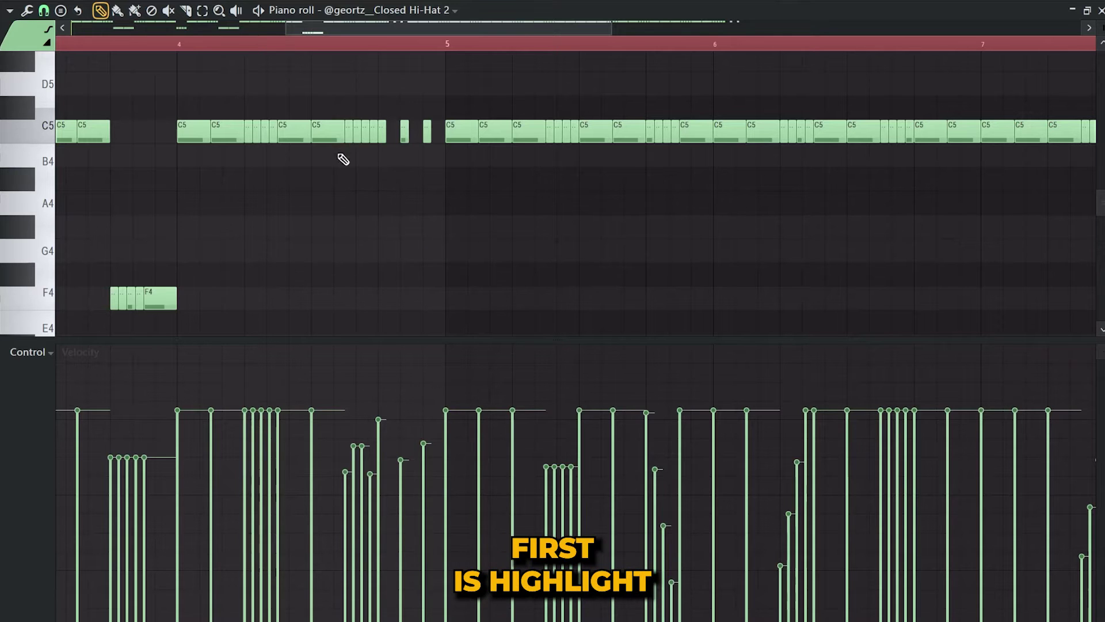
# Select bar 4's last long note, roll and triplet hits, and draw a descending fine pitch slope across them.
pyautogui.moveTo(325, 166); pyautogui.dragTo(386, 130)
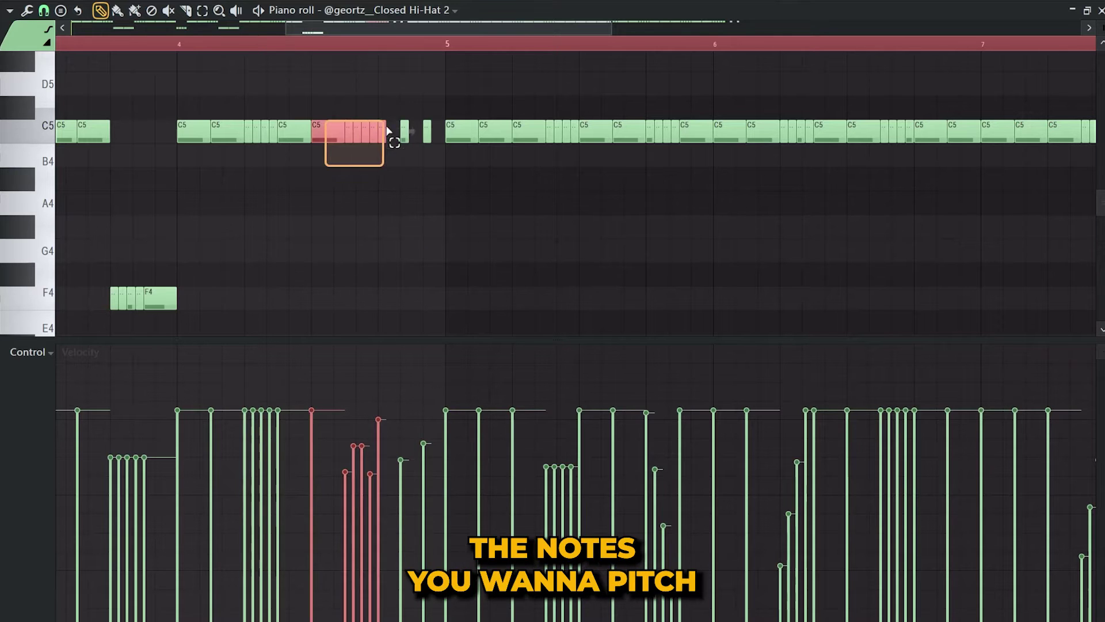
pyautogui.click(29, 352)
pyautogui.click(59, 442)
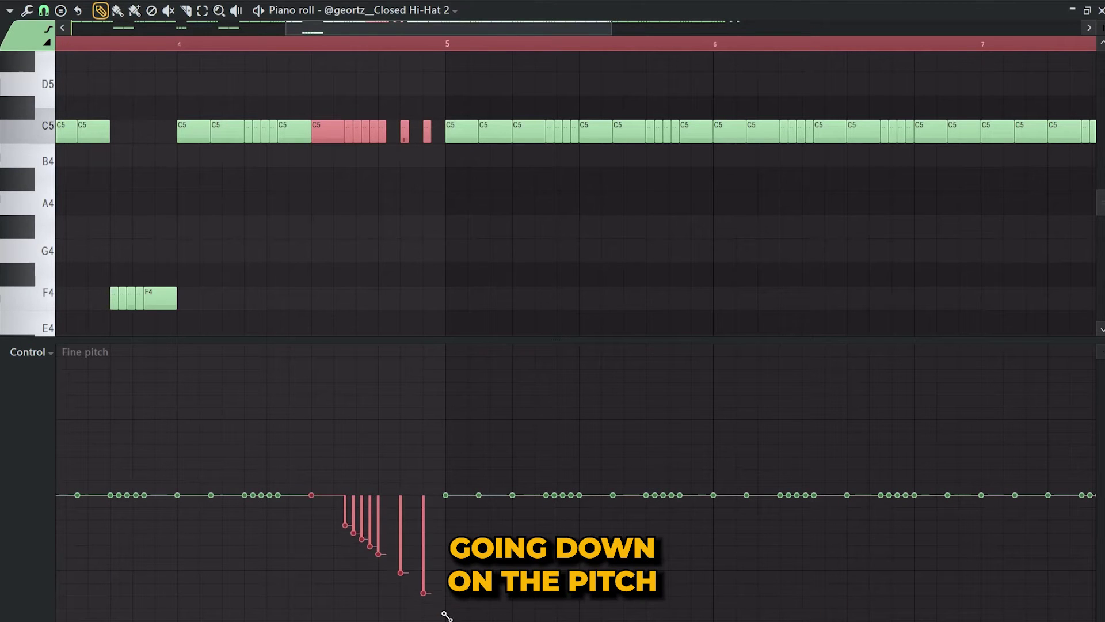
pyautogui.moveTo(446, 616); pyautogui.dragTo(444, 618)
pyautogui.press('space')
# Redraw the fine pitch slope over bar 4's closing notes more steeply downward and play the result.
pyautogui.press('space')
pyautogui.moveTo(429, 617); pyautogui.dragTo(428, 621)
pyautogui.press('space')
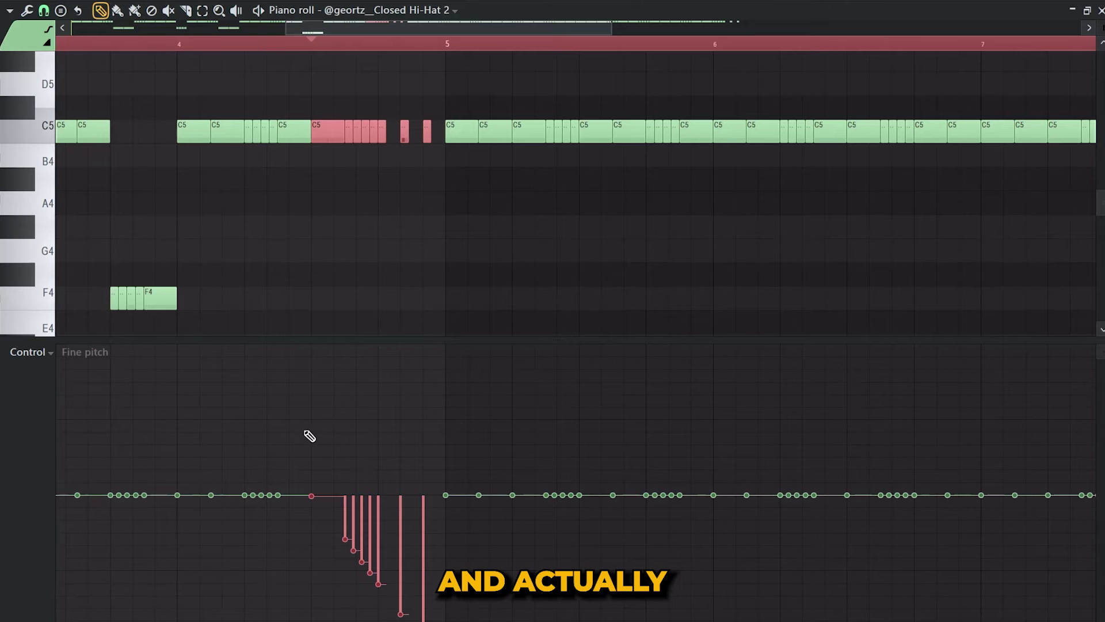
# Redraw the fine pitch slope over bar 4's closing notes to descend from raised to lowered pitch, and play the eight-bar pattern.
pyautogui.moveTo(346, 421); pyautogui.dragTo(435, 612)
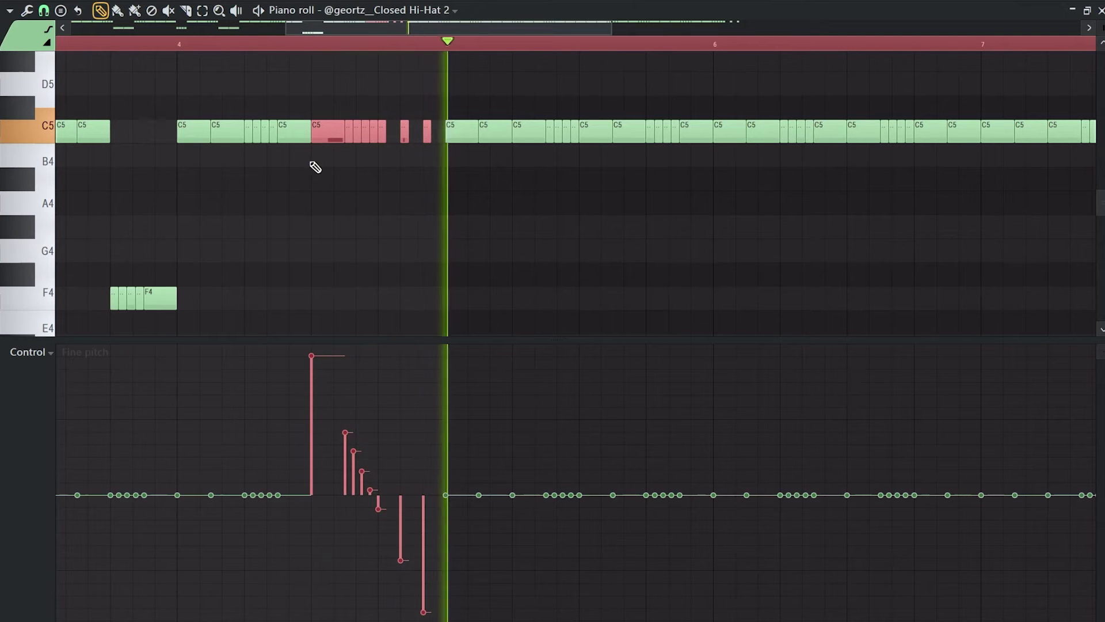
pyautogui.click(182, 48)
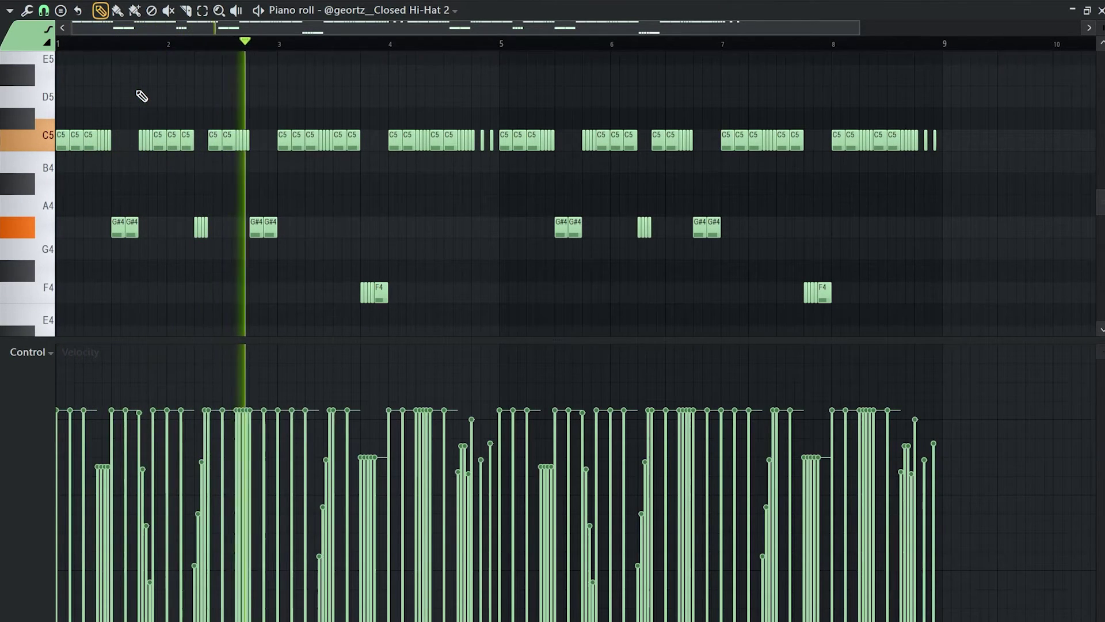
pyautogui.scroll(-3, 286, 182)
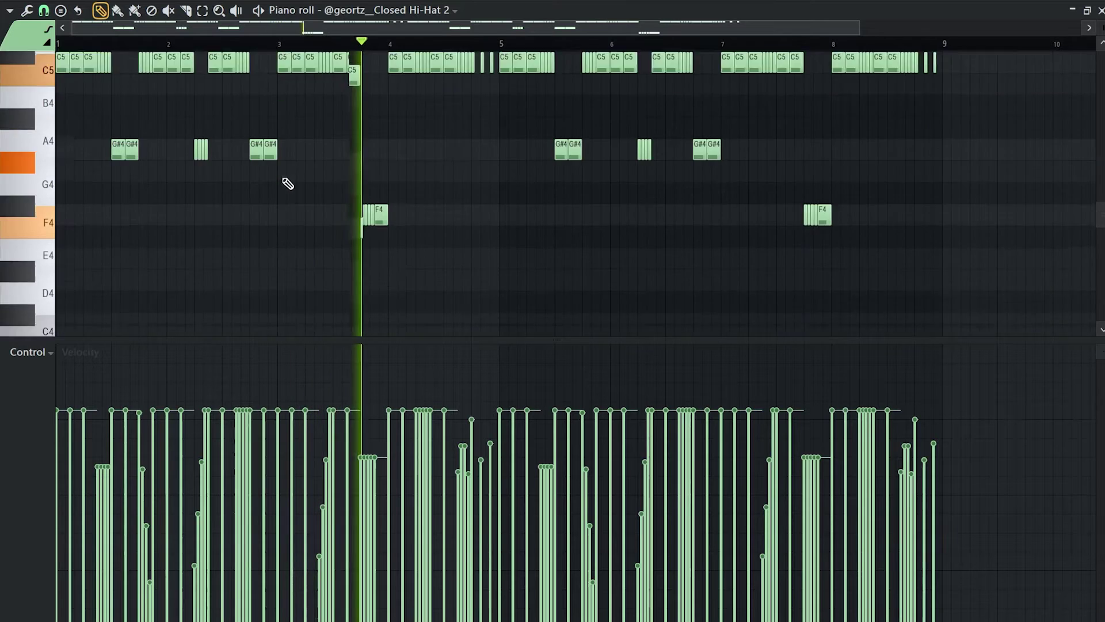
pyautogui.scroll(2, 493, 176)
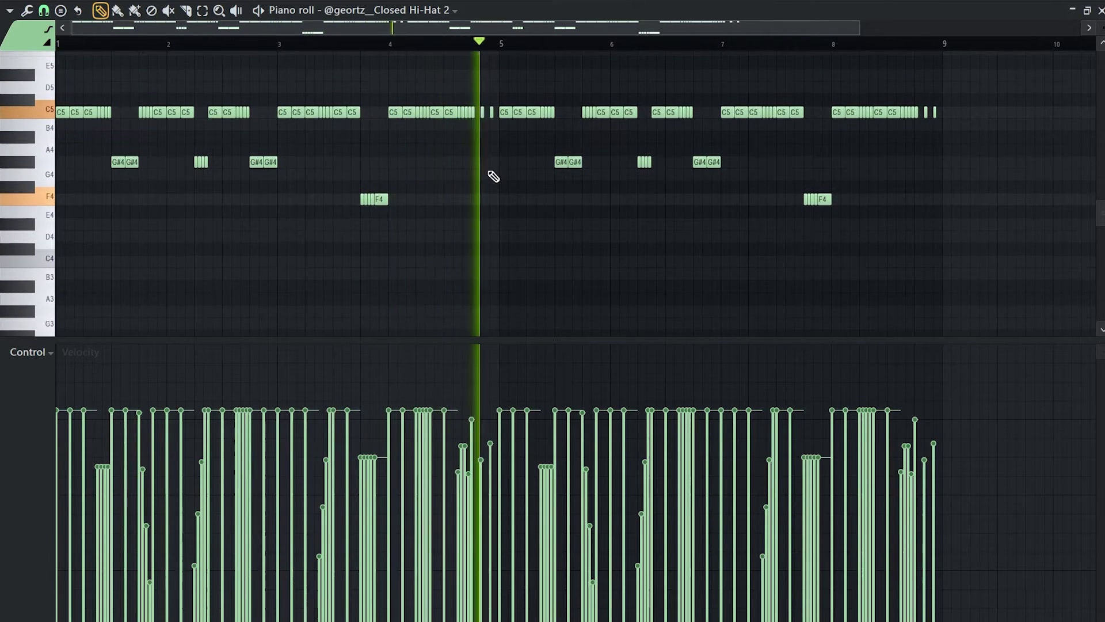
pyautogui.scroll(-1, 493, 176)
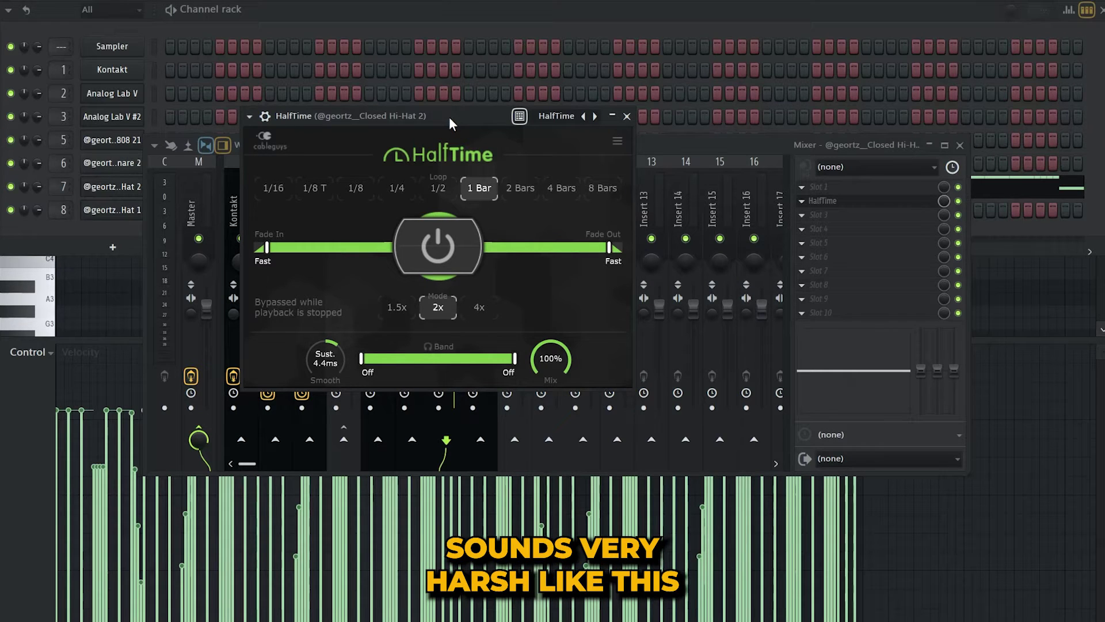
# Set HalfTime on the closed hi-hat to FX smoothing of 174 ms and an 18% mix, playing the pattern to judge it.
pyautogui.press('space')
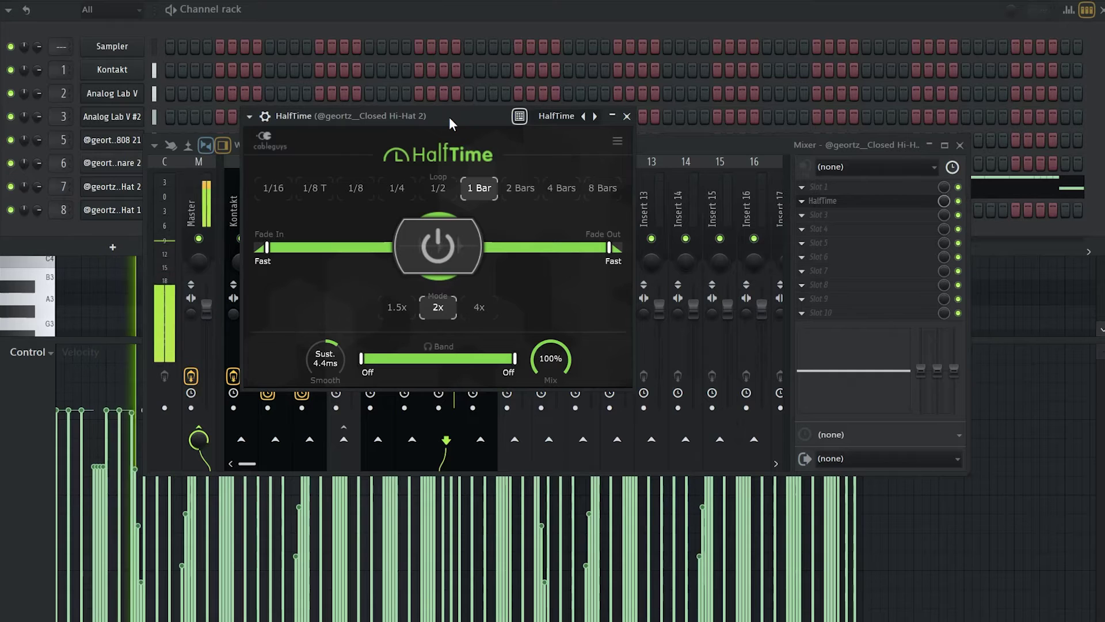
pyautogui.press('space')
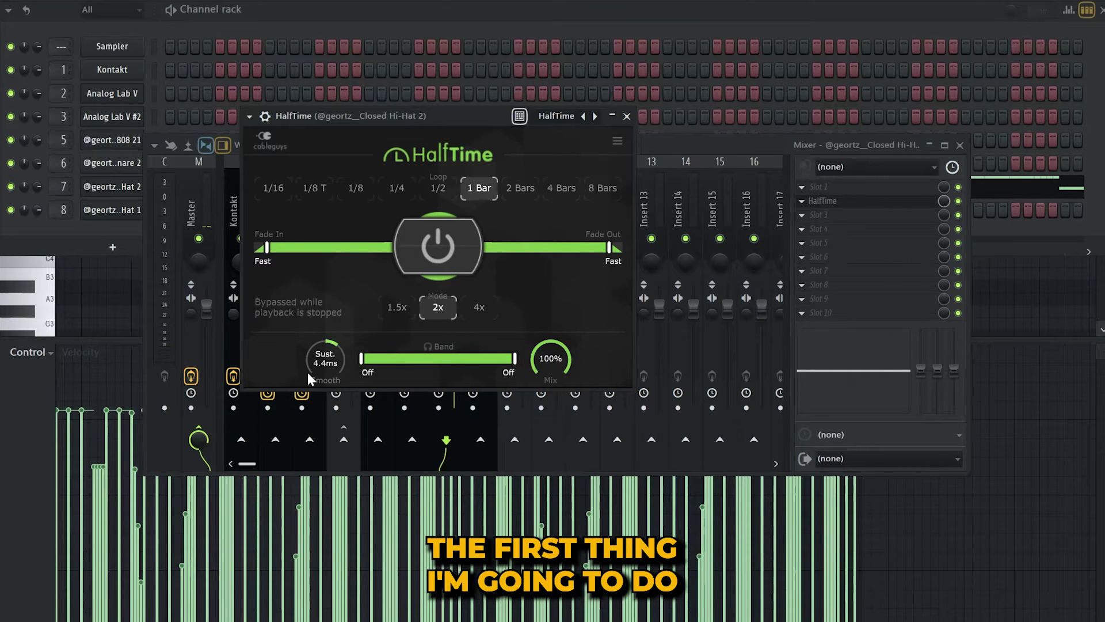
pyautogui.click(325, 357)
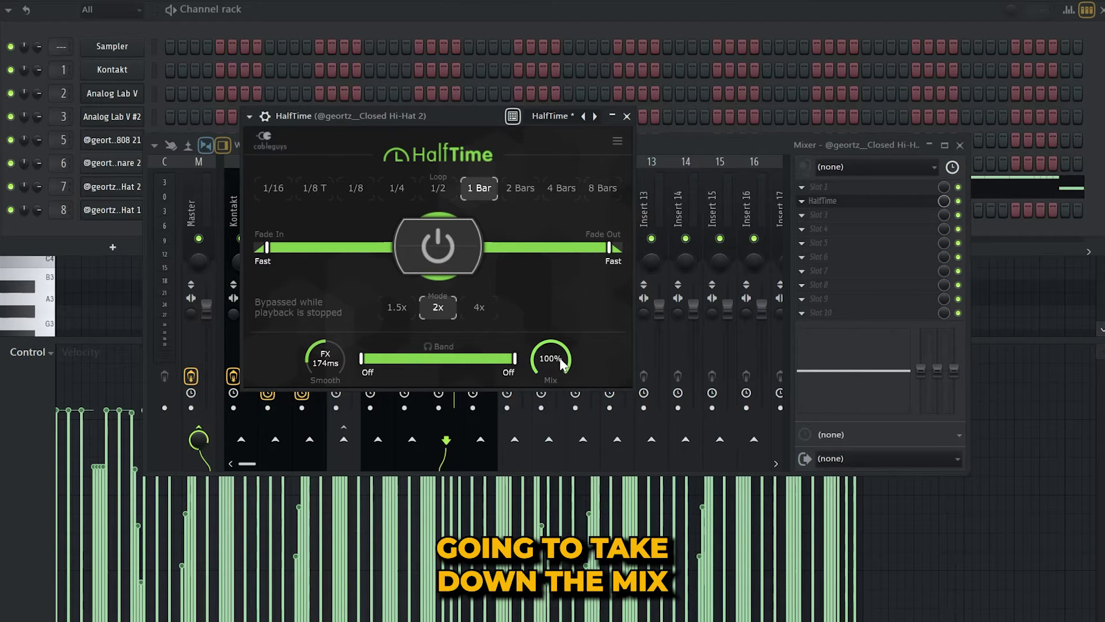
pyautogui.moveTo(567, 359); pyautogui.dragTo(567, 397)
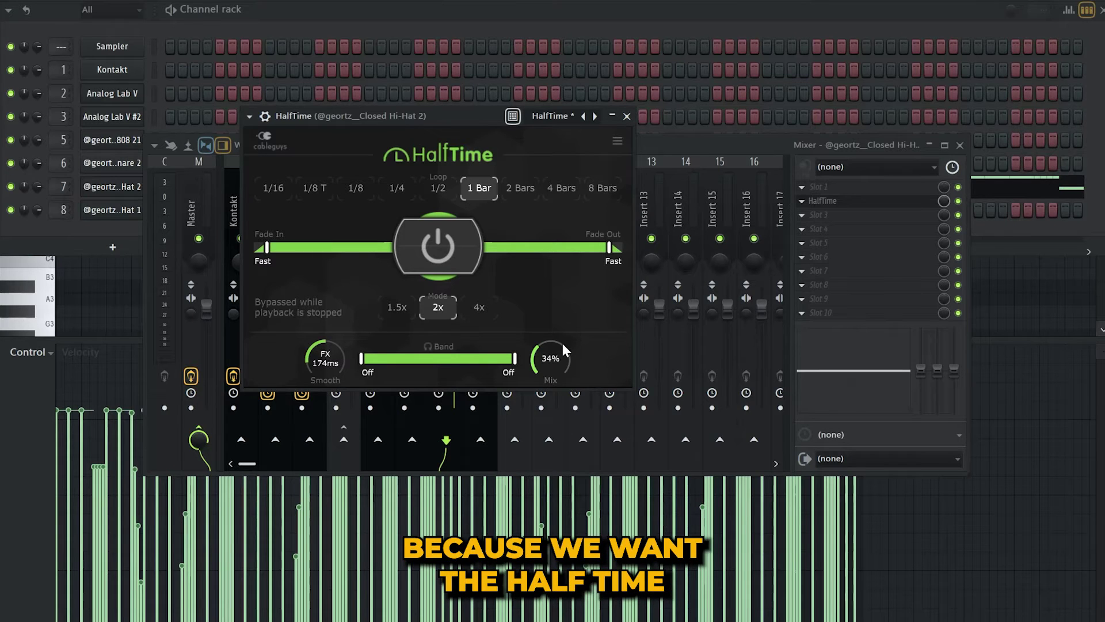
pyautogui.press('space')
pyautogui.moveTo(563, 344); pyautogui.dragTo(563, 361)
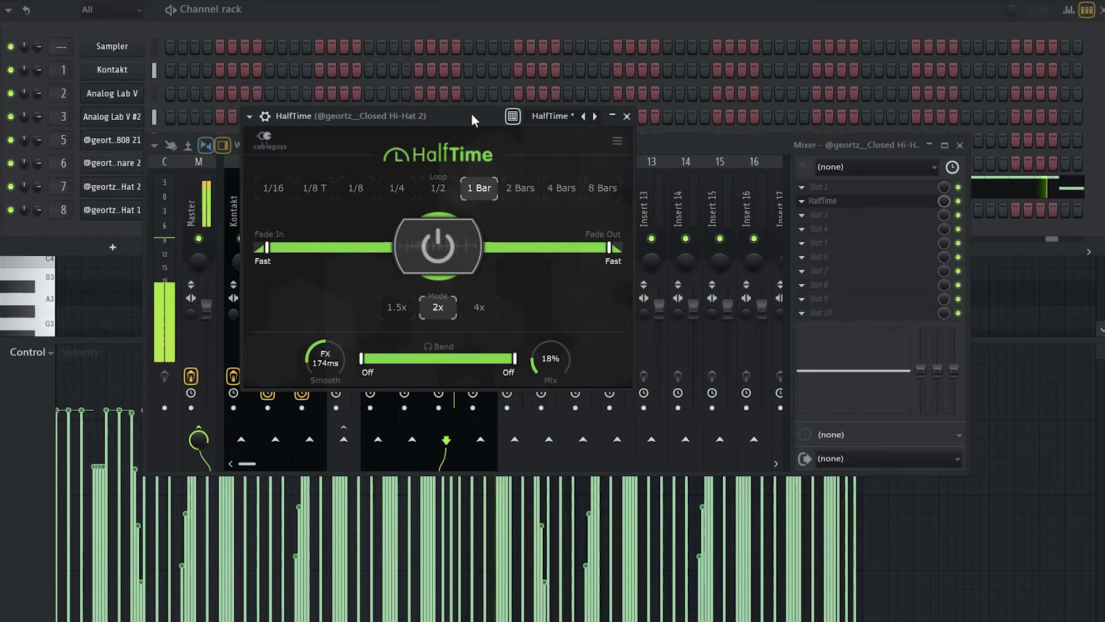
# Compare the closed hi-hat's sound with HalfTime bypassed and active during playback.
pyautogui.click(265, 115)
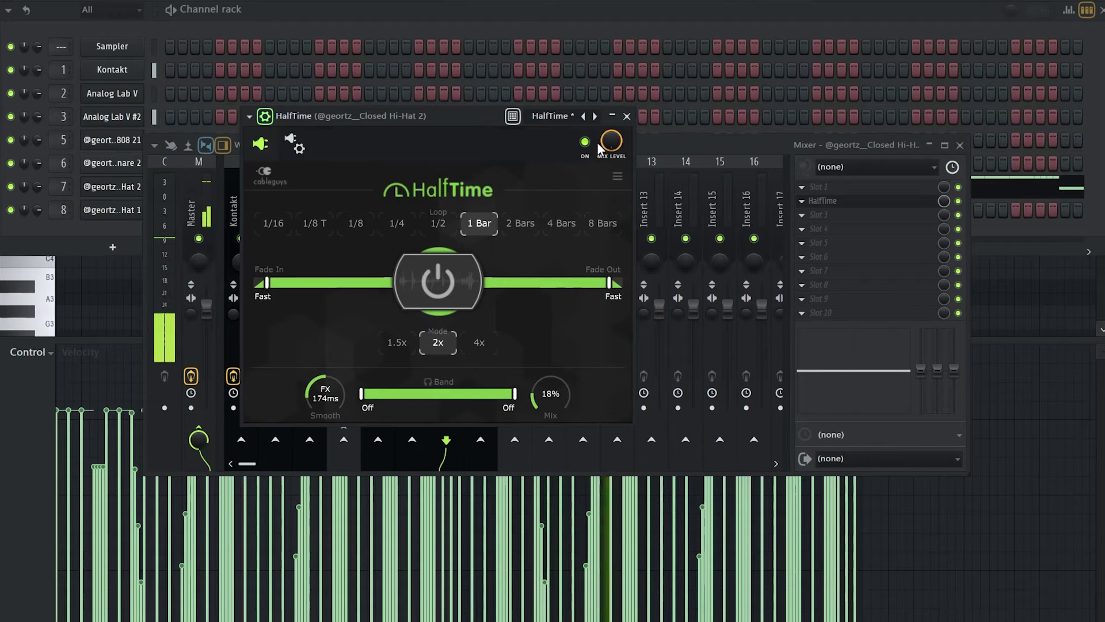
pyautogui.click(584, 142)
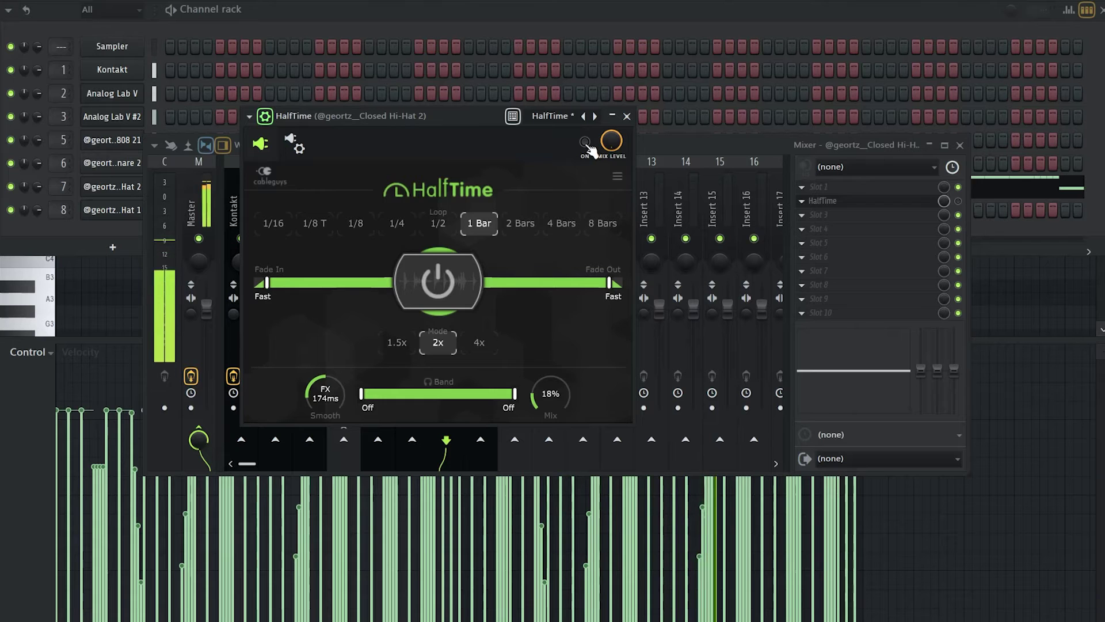
pyautogui.click(265, 116)
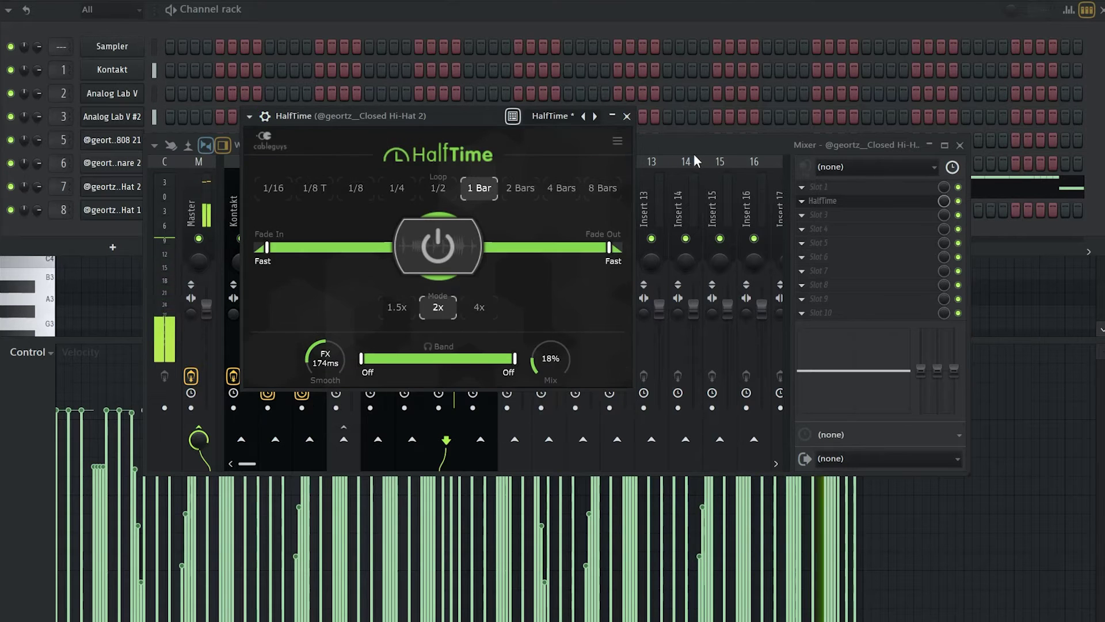
pyautogui.click(684, 152)
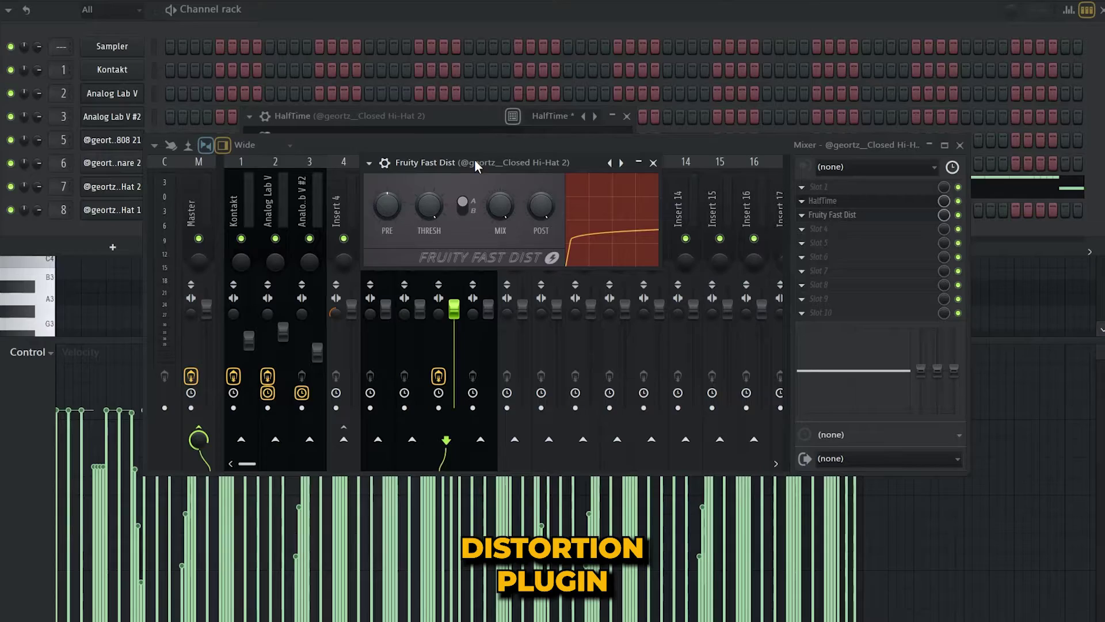
# Lower Fruity Fast Dist's overall mix level on the closed hi-hat to a subtle amount and close the plugin.
pyautogui.moveTo(474, 160); pyautogui.dragTo(472, 151)
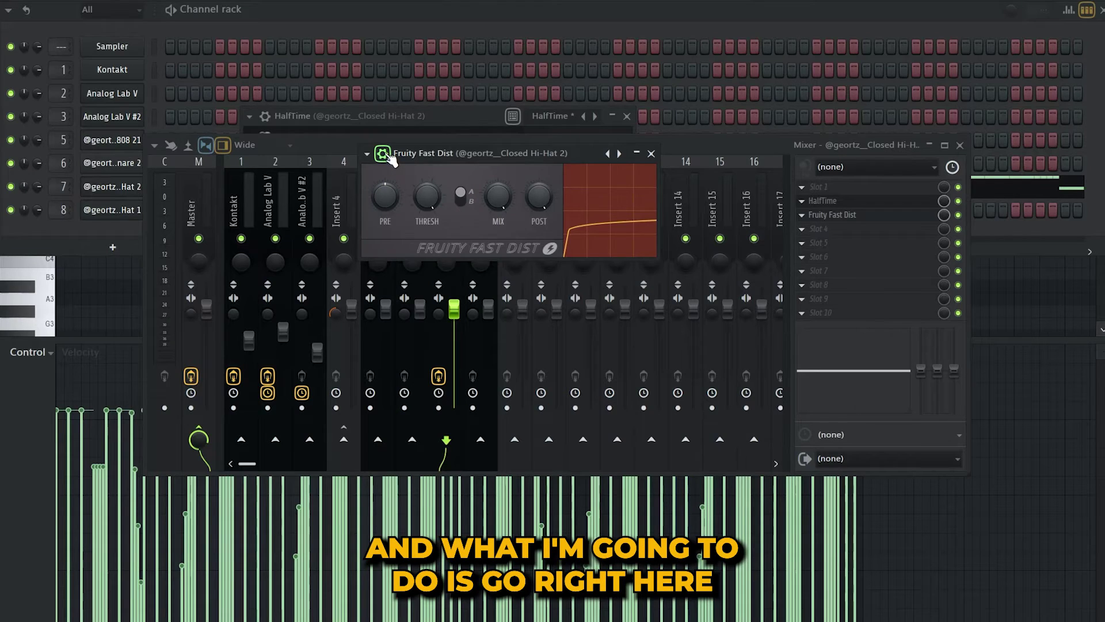
pyautogui.click(383, 154)
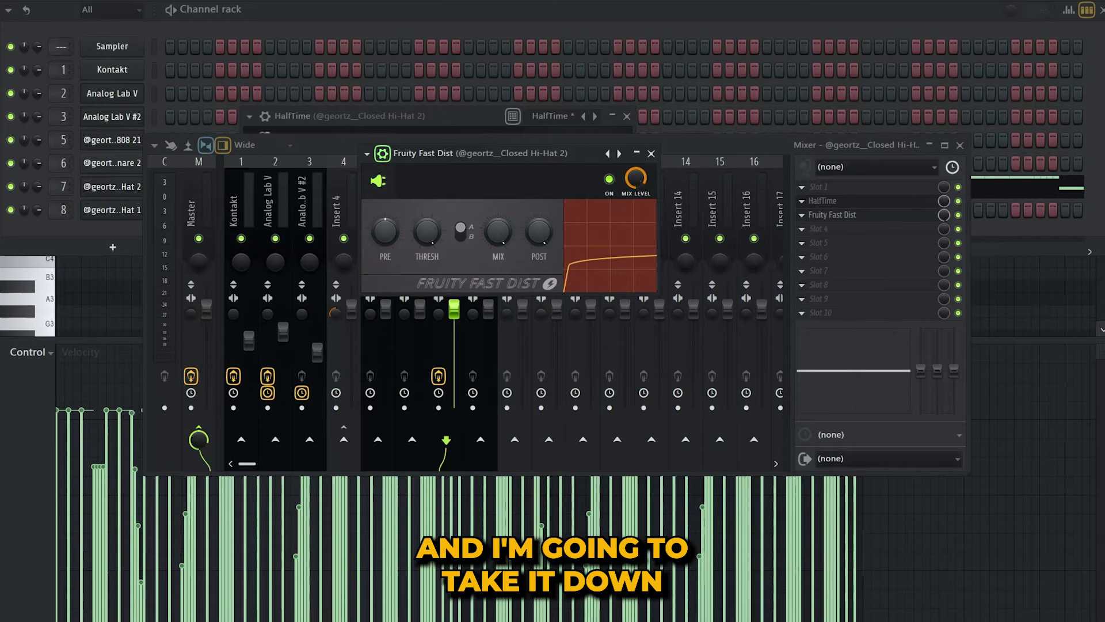
pyautogui.moveTo(635, 177); pyautogui.dragTo(636, 190)
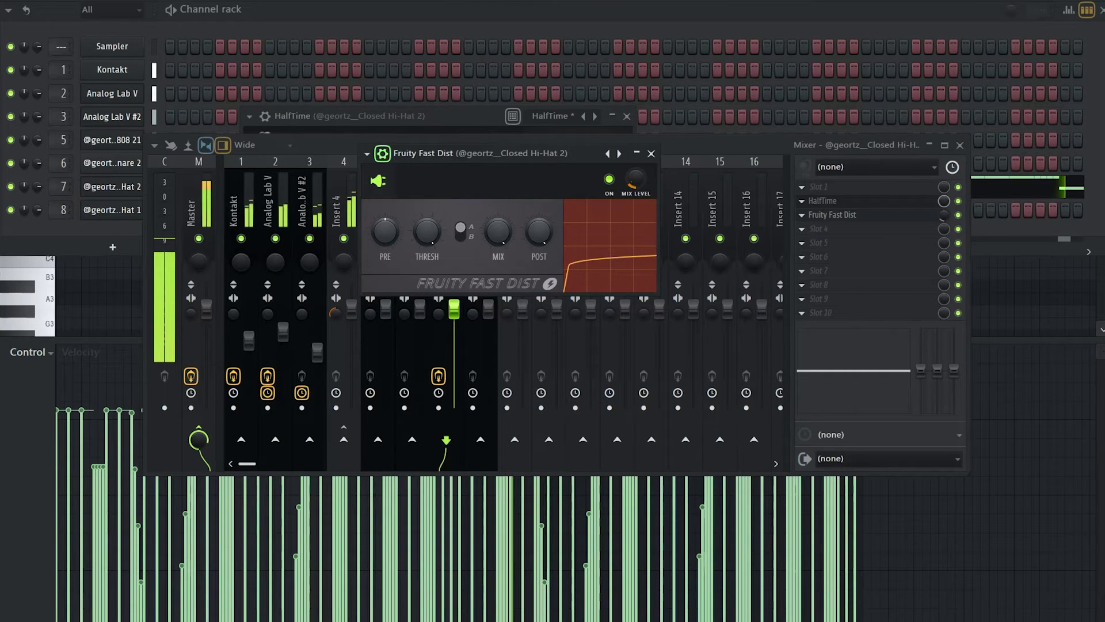
pyautogui.click(651, 153)
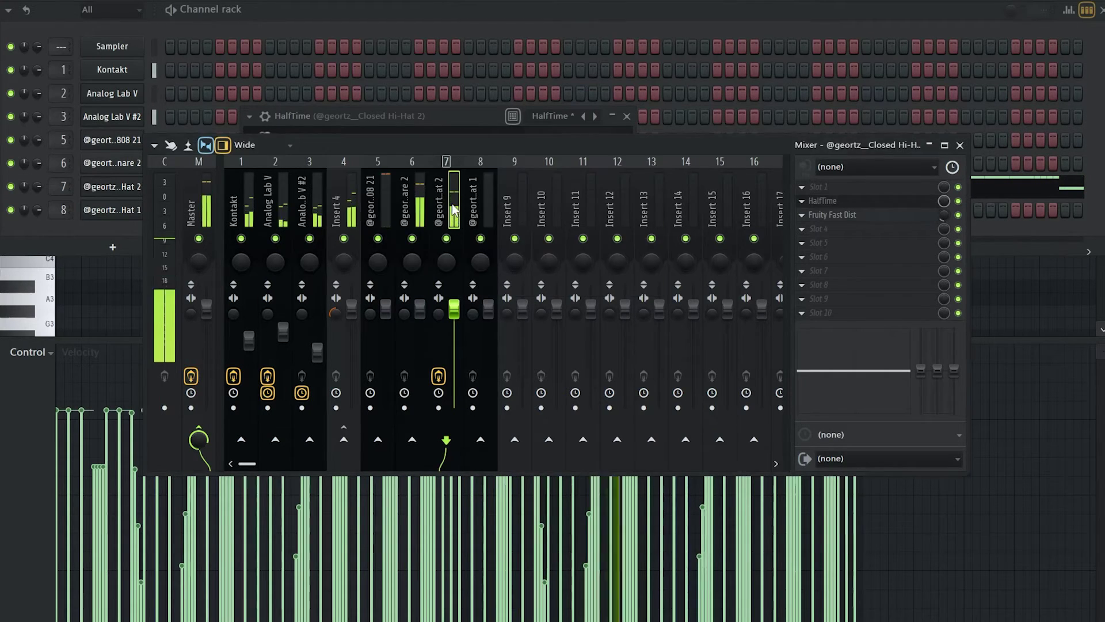
# Reduce Fruity Chorus's overall mix level on the closed hi-hat, play the result, and load Fruity Flanger in a free effect slot.
pyautogui.click(438, 376)
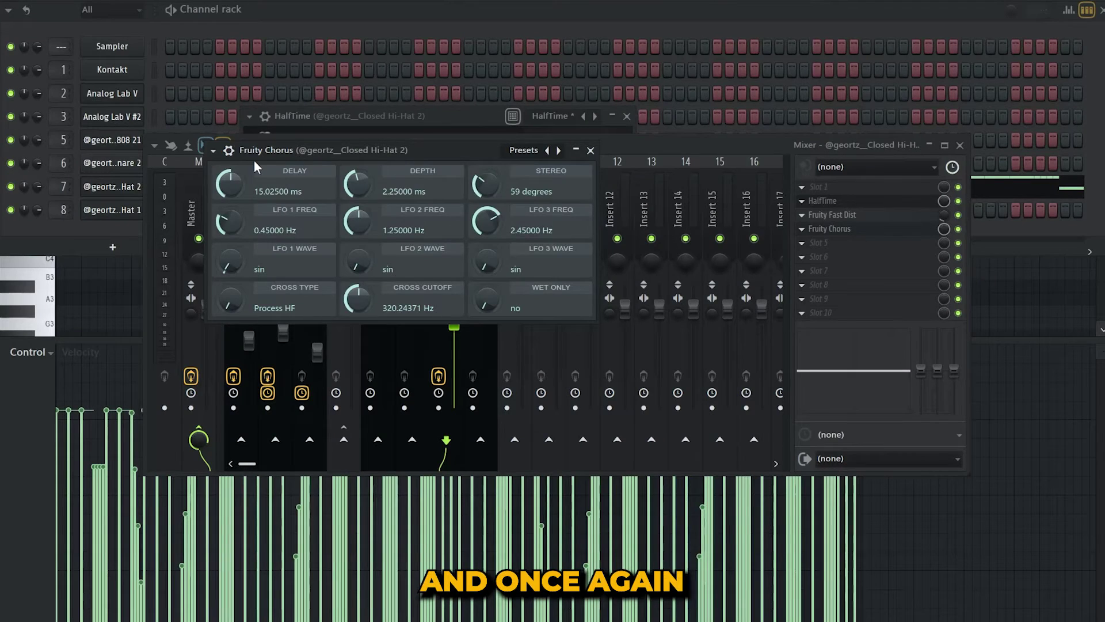
pyautogui.click(228, 150)
pyautogui.press('space')
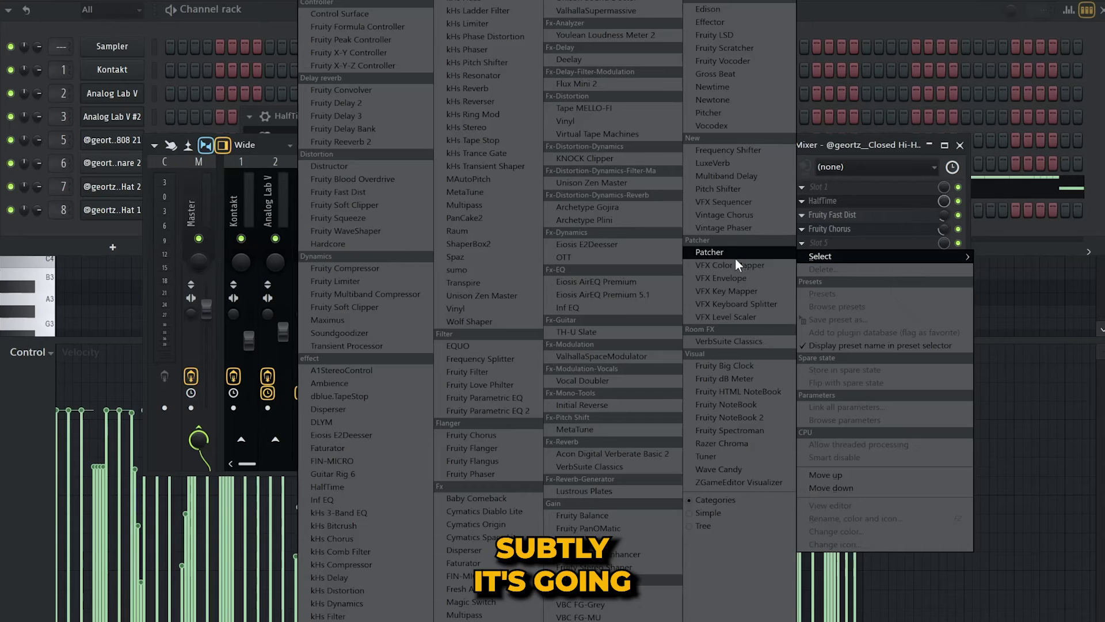
pyautogui.click(498, 448)
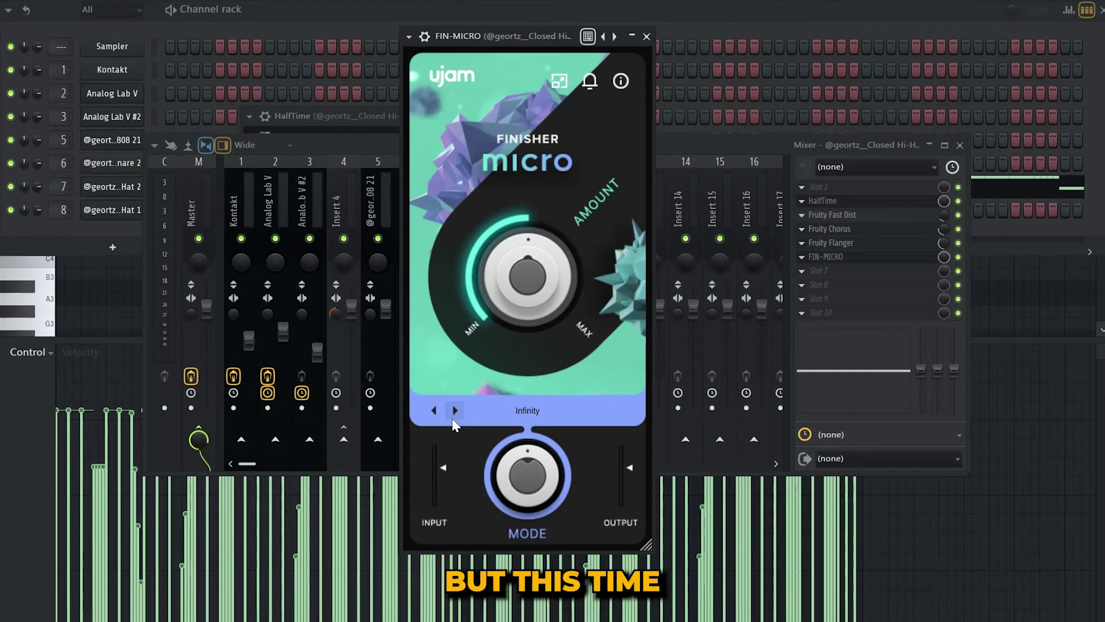
# Switch Finisher Micro on the closed hi-hat to the SpaceGrinder mode and lower its Amount during playback.
pyautogui.click(454, 408)
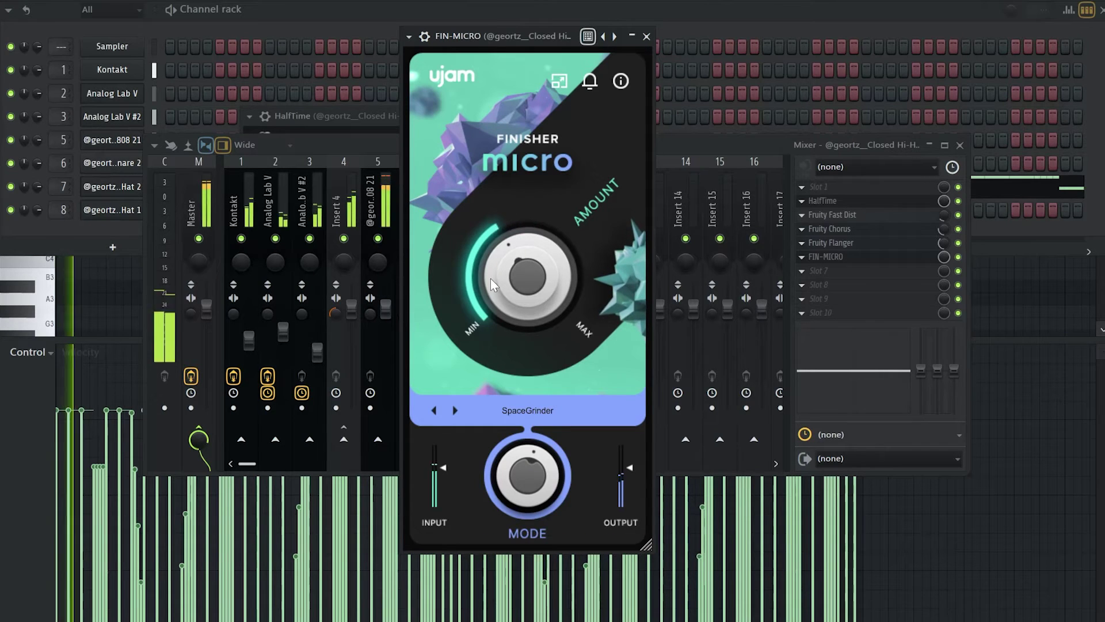
pyautogui.moveTo(490, 278); pyautogui.dragTo(443, 309)
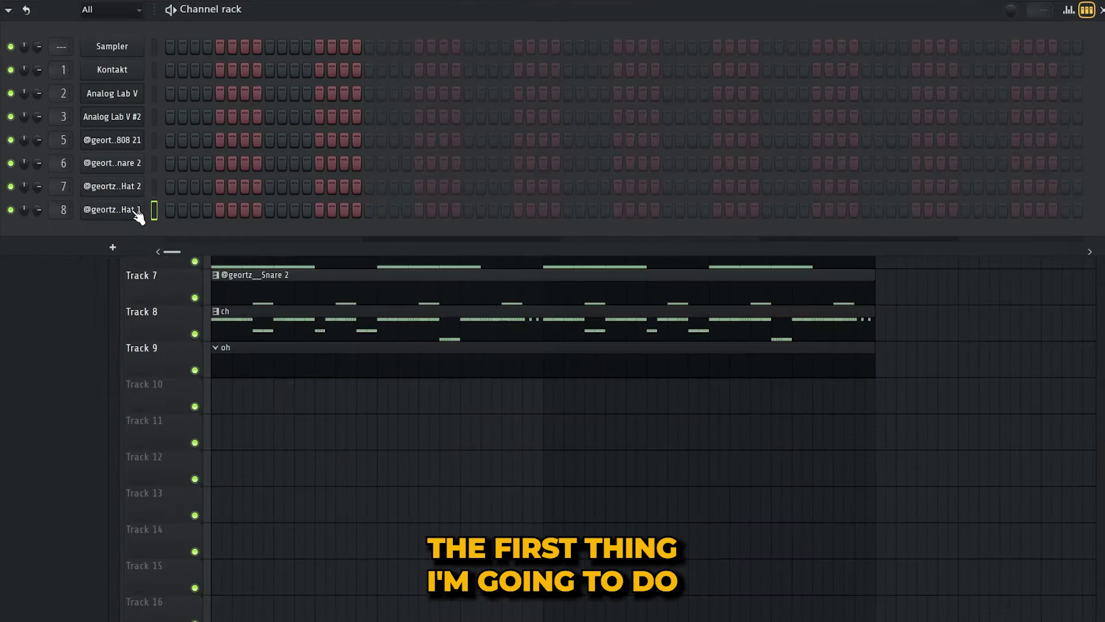
# Enable the volume envelope of Open Hi-Hat 1 with maximum hold and zero attack, decay, sustain and release.
pyautogui.click(132, 209)
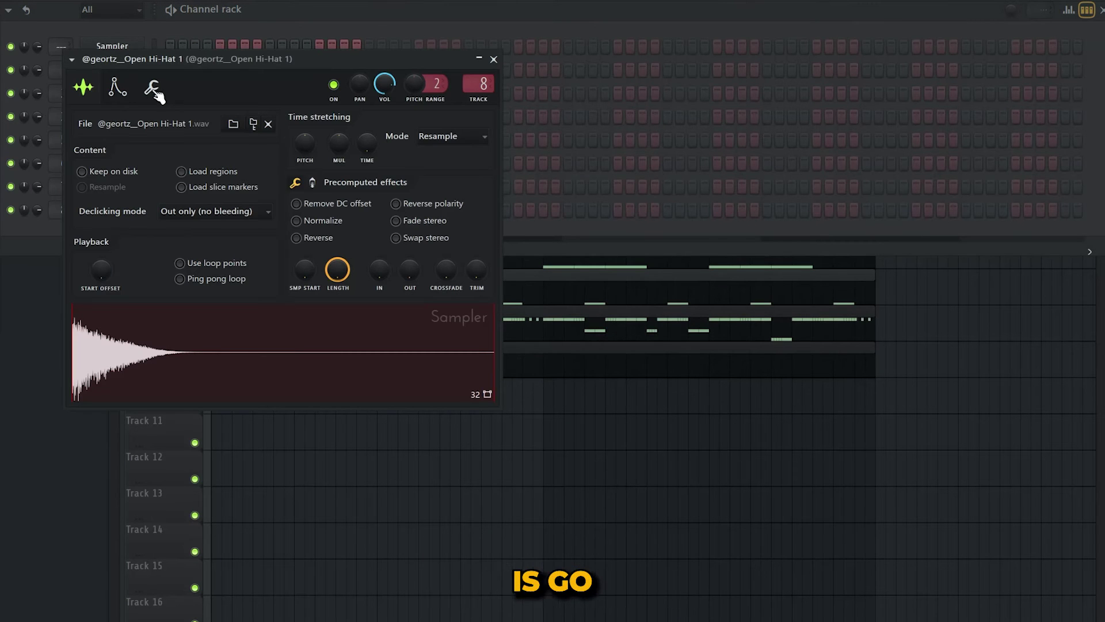
pyautogui.moveTo(163, 65); pyautogui.dragTo(211, 72)
pyautogui.click(180, 99)
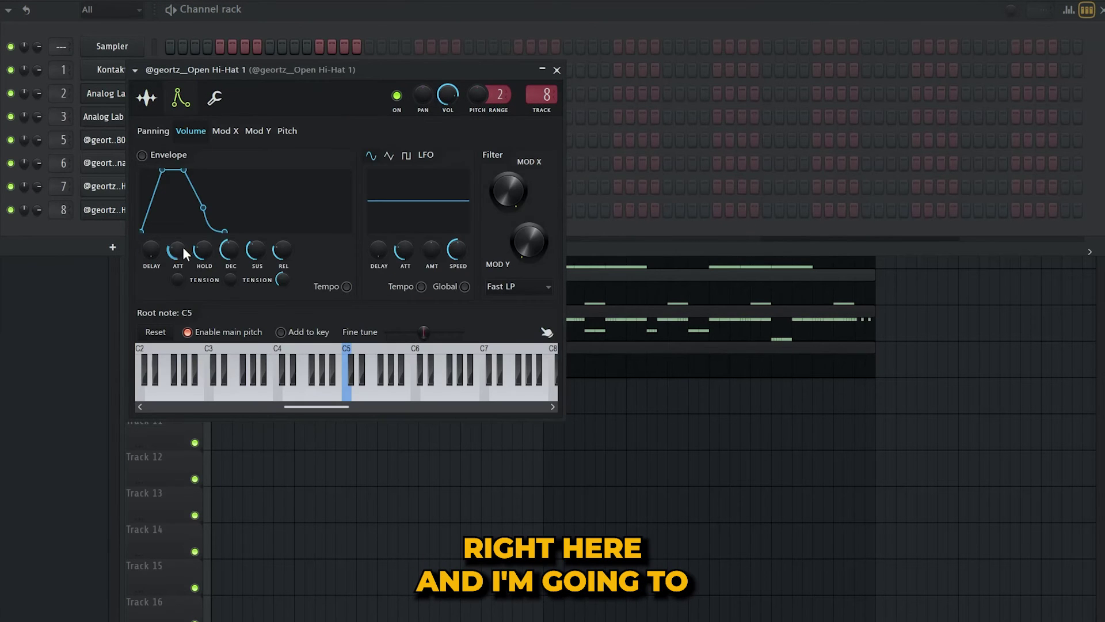
pyautogui.moveTo(185, 254); pyautogui.dragTo(201, 255)
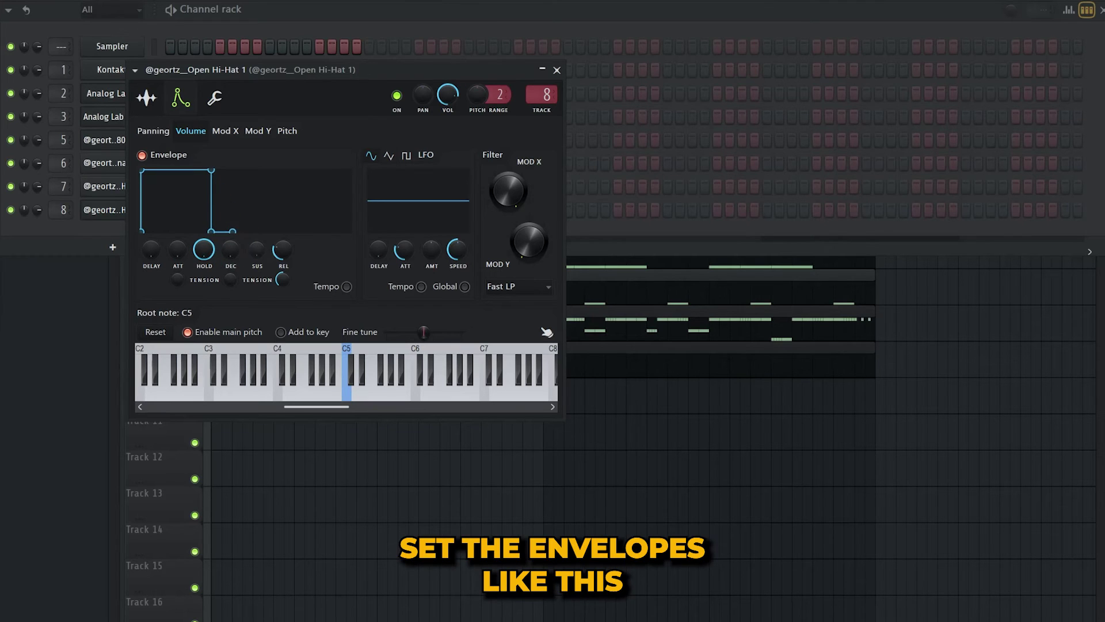
pyautogui.moveTo(282, 250); pyautogui.dragTo(283, 277)
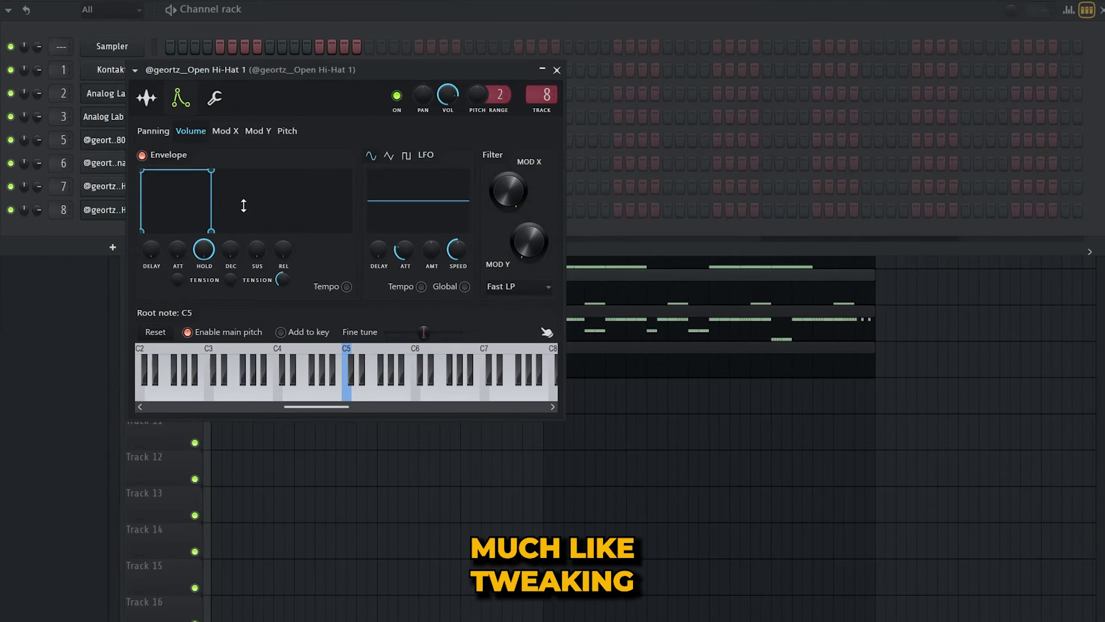
pyautogui.click(367, 396)
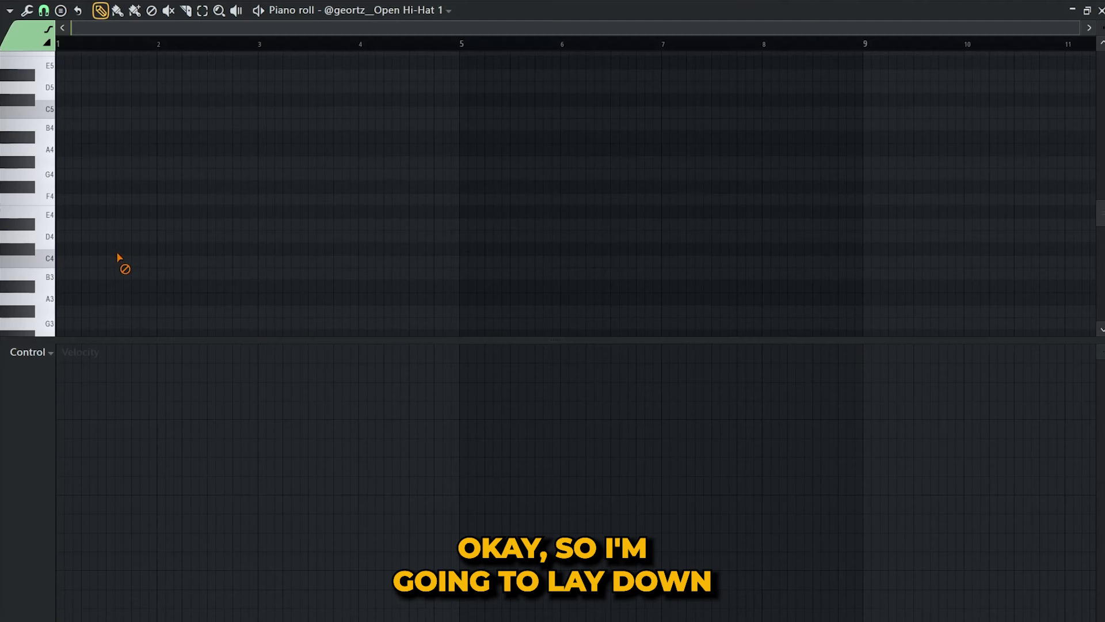
# Place a C5 open hi-hat note at the start of bar 1 and lengthen it to about three eighths of a bar.
pyautogui.scroll(2, 106, 155)
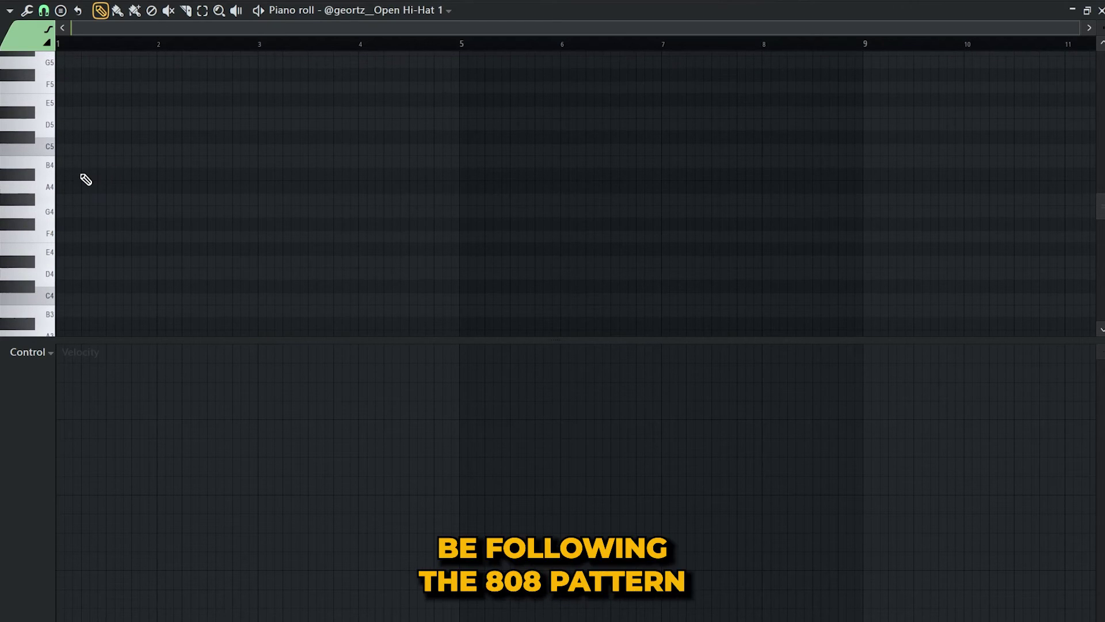
pyautogui.moveTo(63, 151); pyautogui.dragTo(6, 156)
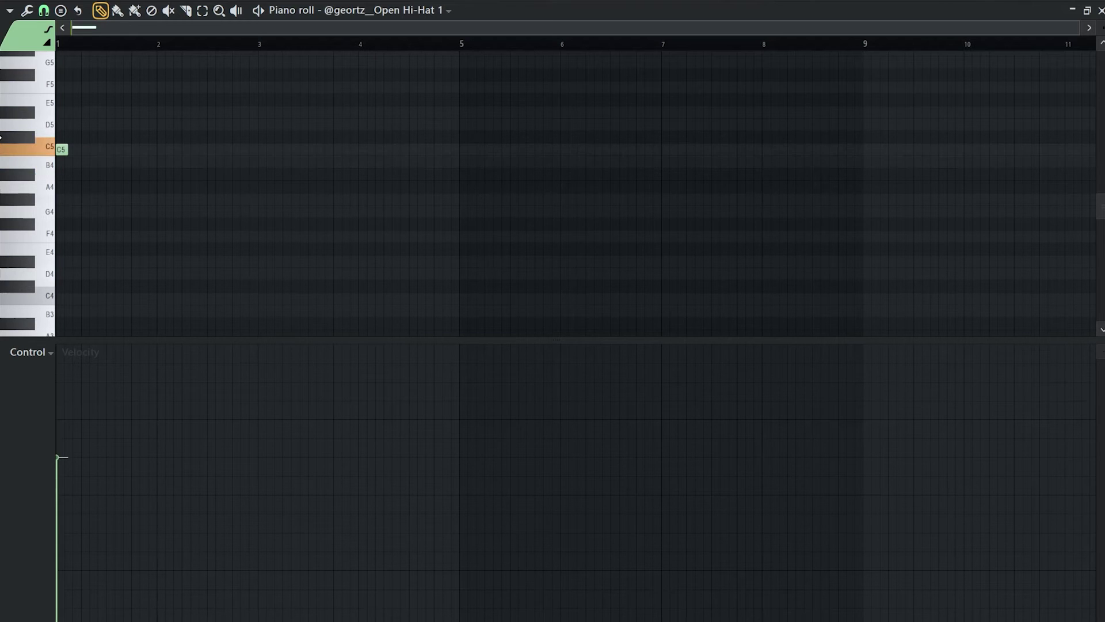
pyautogui.press('space')
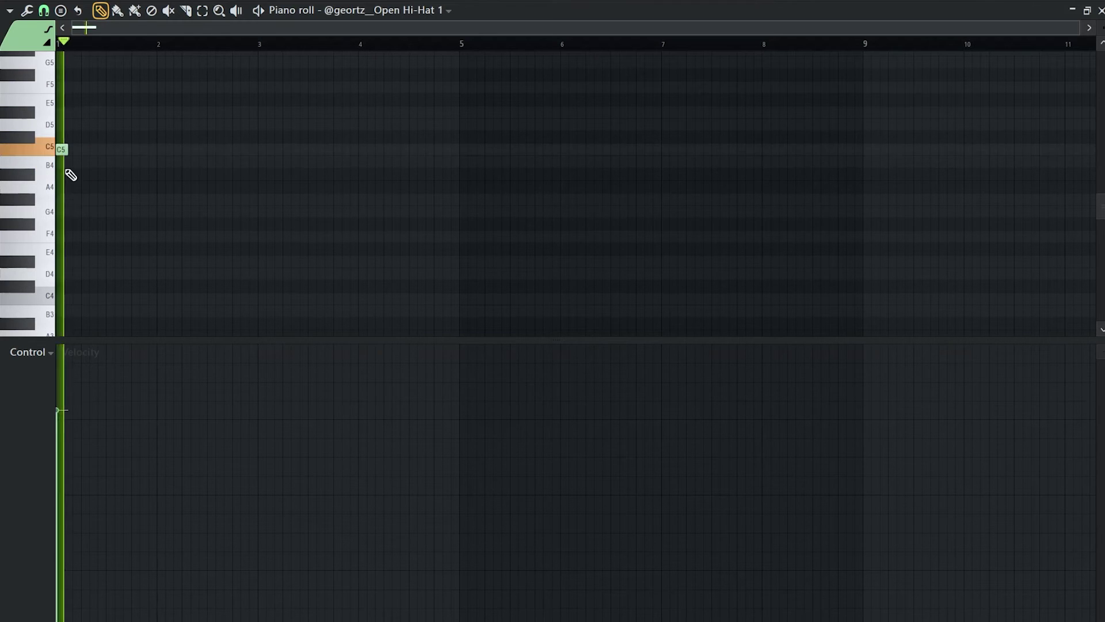
pyautogui.press('space')
pyautogui.moveTo(67, 152); pyautogui.dragTo(89, 158)
pyautogui.press('space')
pyautogui.press('space')
pyautogui.press('space')
pyautogui.scroll(5, 103, 151)
pyautogui.press('space')
# Add two more C5 open hi-hat notes of the same length directly after the first one.
pyautogui.click(44, 10)
pyautogui.click(71, 45)
pyautogui.scroll(-2, 230, 164)
pyautogui.press('space')
pyautogui.click(156, 161)
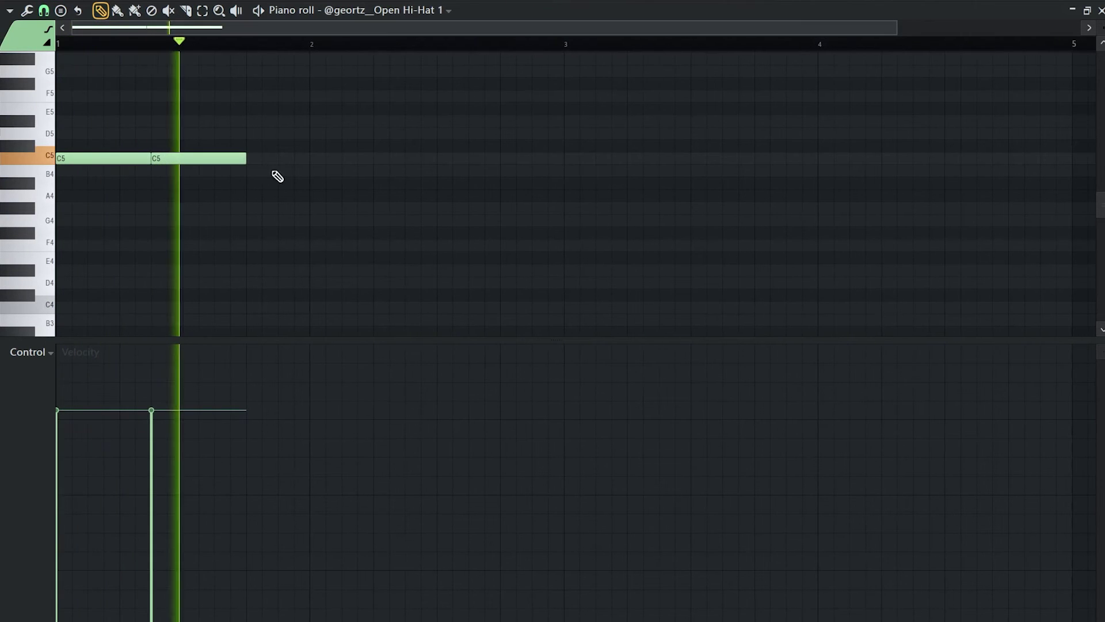
pyautogui.click(250, 161)
pyautogui.scroll(-2, 252, 169)
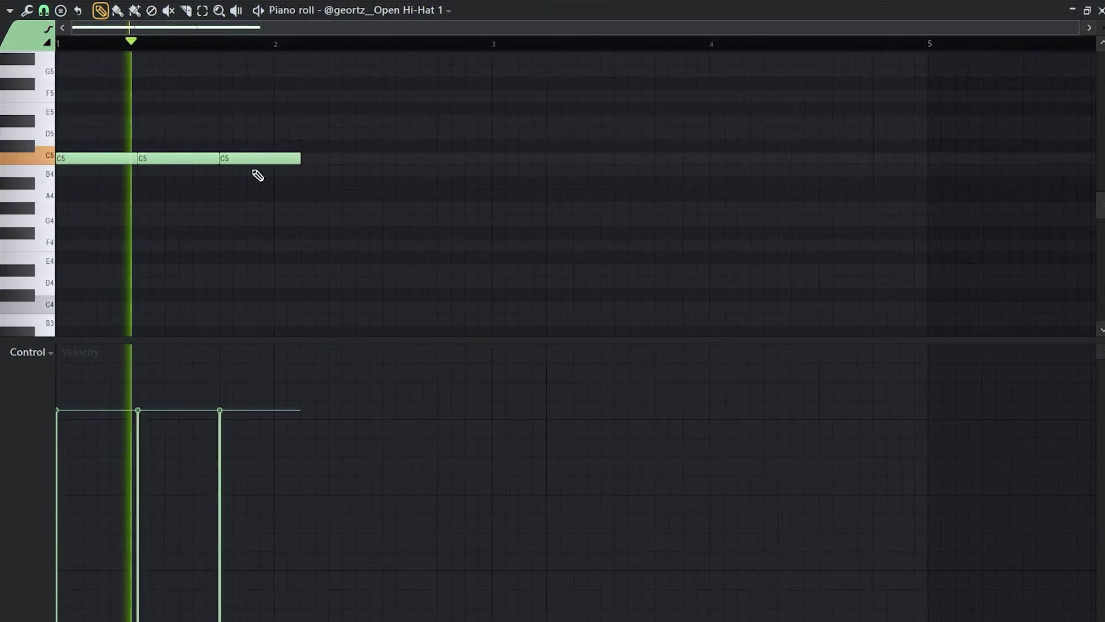
# Duplicate the three-note open hi-hat group to start at bars 3, 5 and 7, and listen to the pattern.
pyautogui.hotkey('ctrl', 'a')
pyautogui.keyDown('shift'); pyautogui.moveTo(81, 160); pyautogui.dragTo(425, 158); pyautogui.keyUp('shift')
pyautogui.scroll(-2, 431, 217)
pyautogui.keyDown('ctrl'); pyautogui.moveTo(609, 104); pyautogui.dragTo(591, 158); pyautogui.keyUp('ctrl')
pyautogui.click(599, 244)
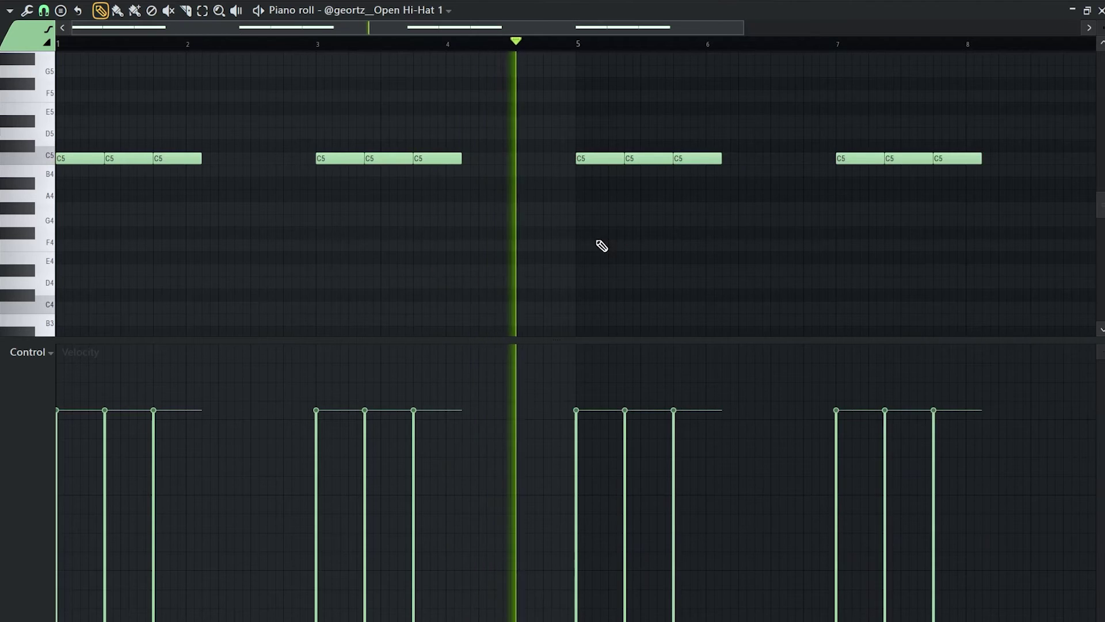
pyautogui.scroll(-2, 367, 235)
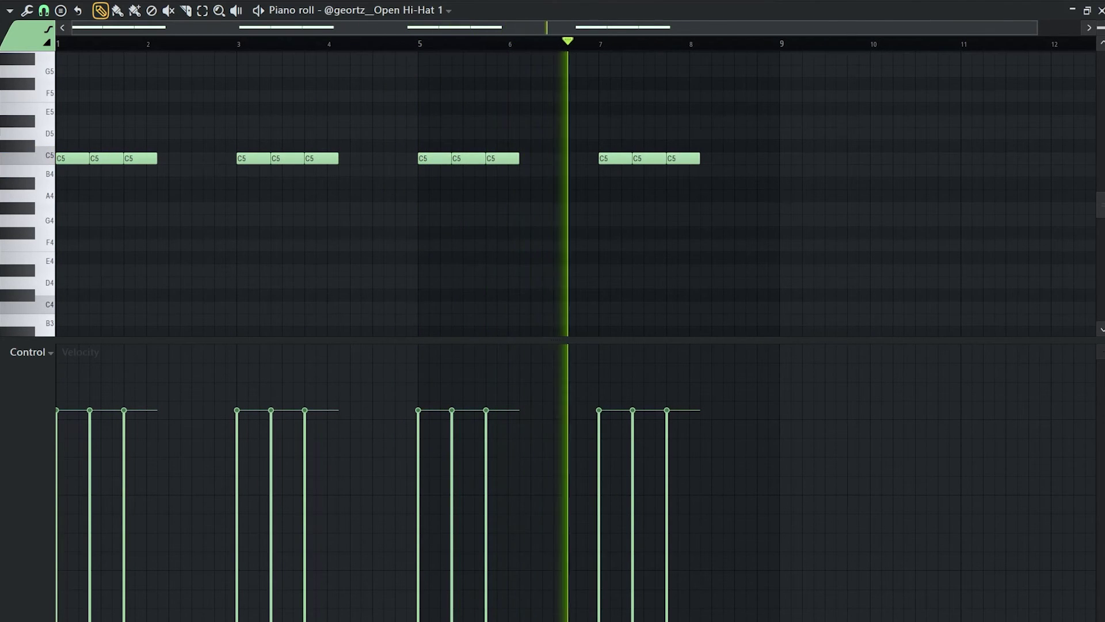
# Place two very short open hi-hat notes on G4, starting a quarter of the way into bar 2, and listen.
pyautogui.scroll(2, 764, 212)
pyautogui.scroll(1, 690, 209)
pyautogui.scroll(-3, 537, 184)
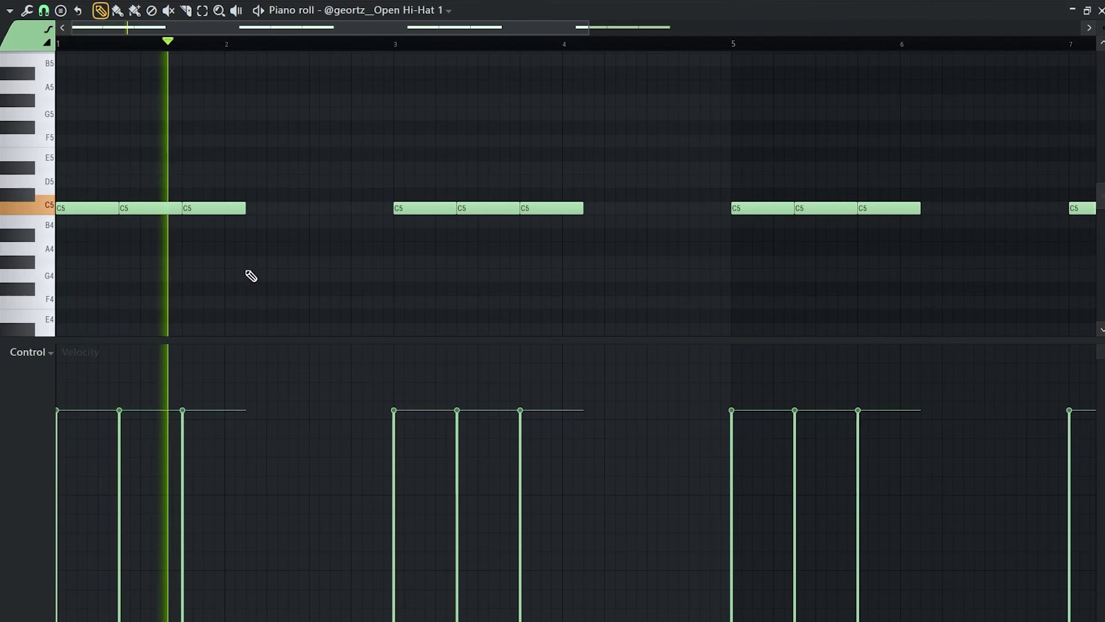
pyautogui.press('space')
pyautogui.scroll(3, 268, 277)
pyautogui.click(271, 277)
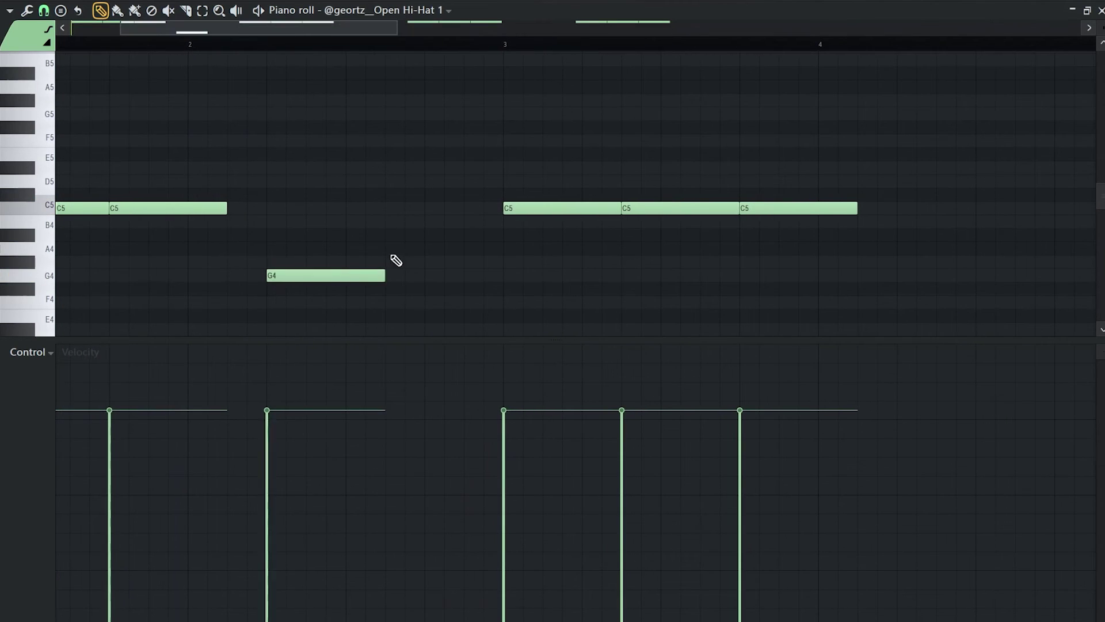
pyautogui.scroll(3, 291, 285)
pyautogui.click(291, 278)
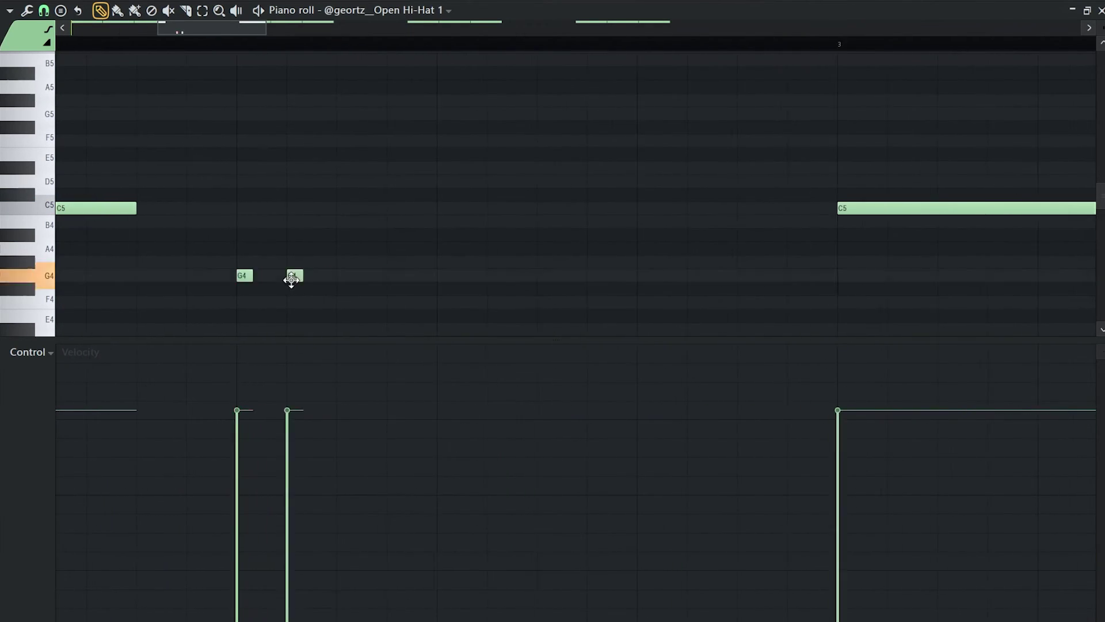
pyautogui.scroll(-5, 247, 227)
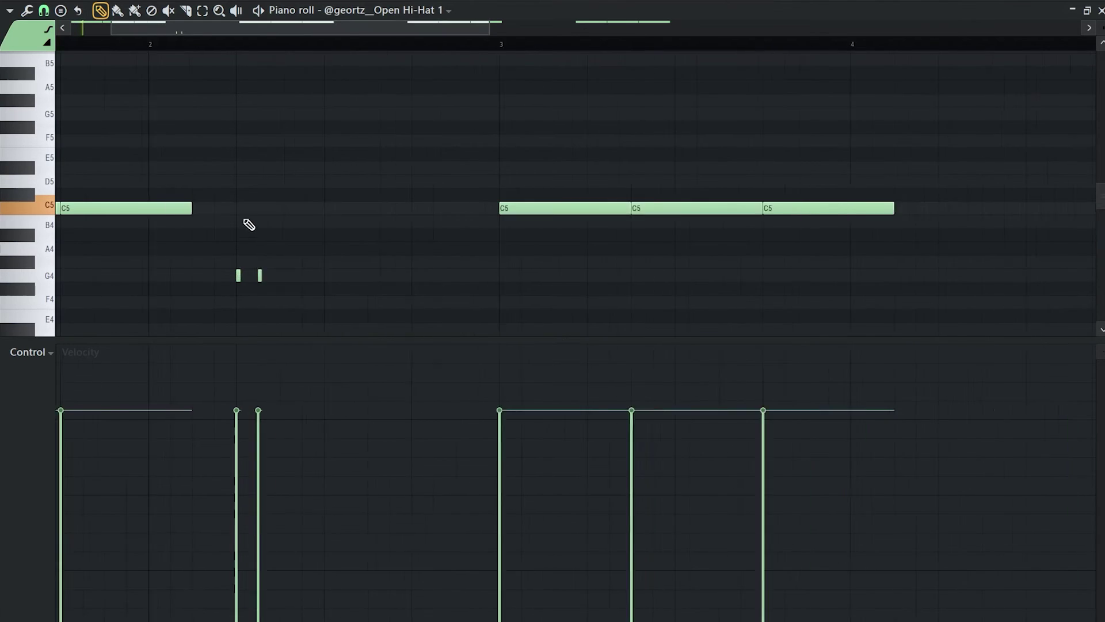
pyautogui.press('space')
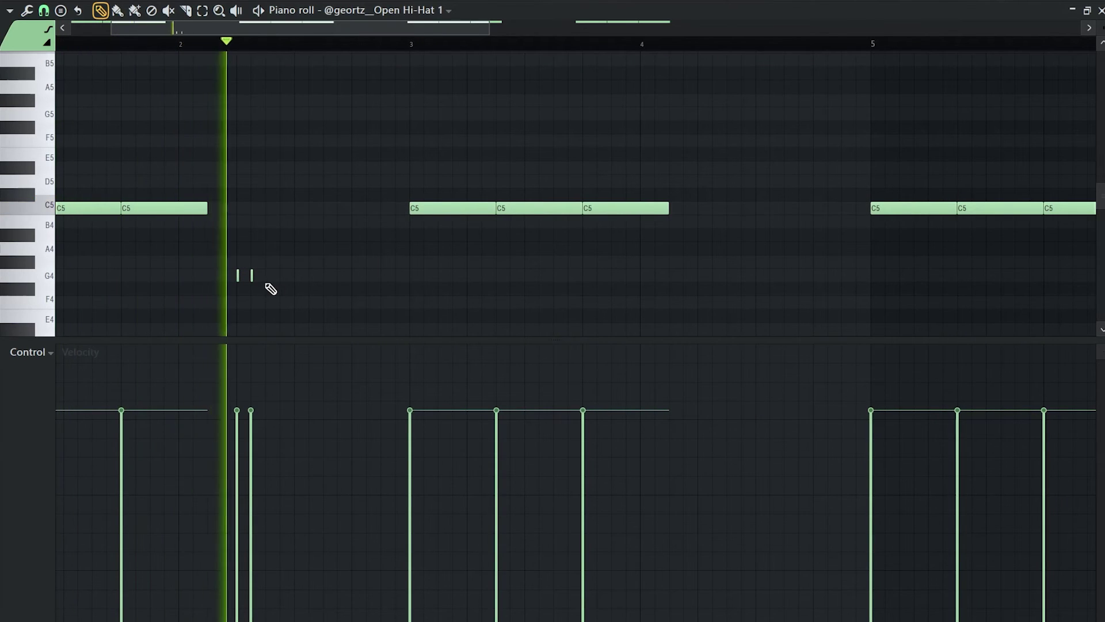
# Lengthen the two short G4 notes slightly and add an F4 note about a tenth of a bar long after them.
pyautogui.scroll(3, 284, 271)
pyautogui.press('space')
pyautogui.moveTo(269, 257); pyautogui.dragTo(190, 306)
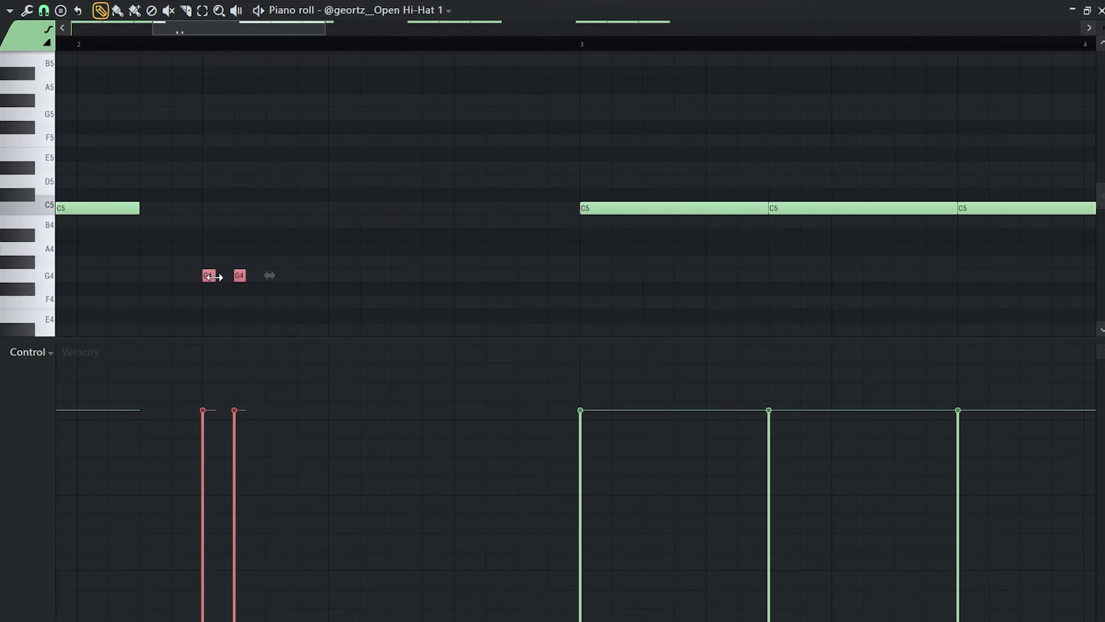
pyautogui.click(294, 264)
pyautogui.click(299, 262)
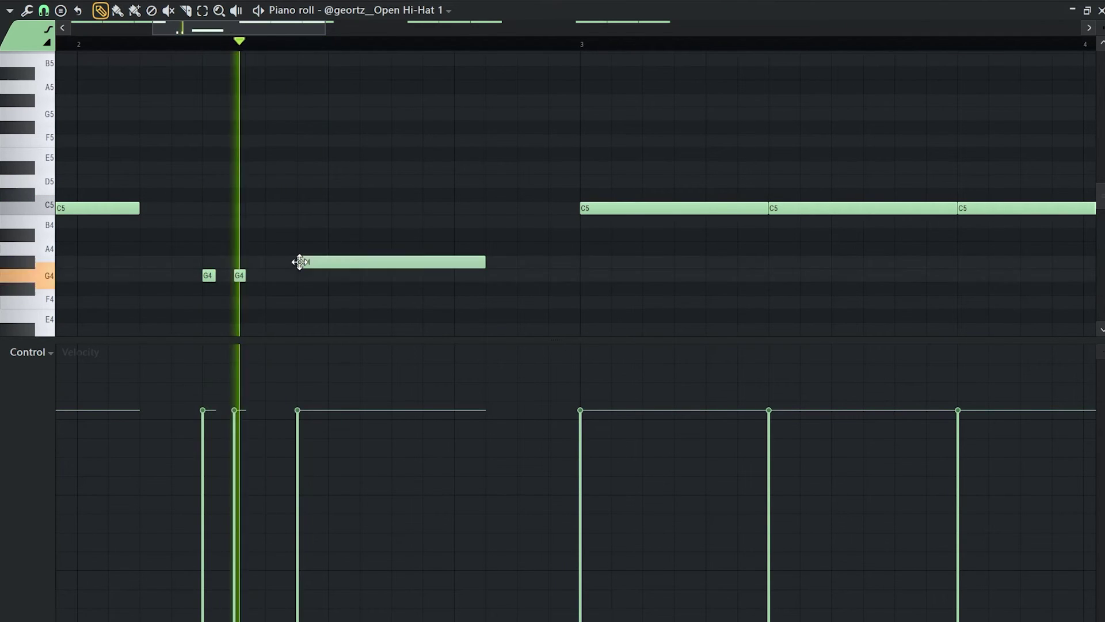
pyautogui.moveTo(326, 262); pyautogui.dragTo(293, 303)
pyautogui.scroll(-3, 297, 262)
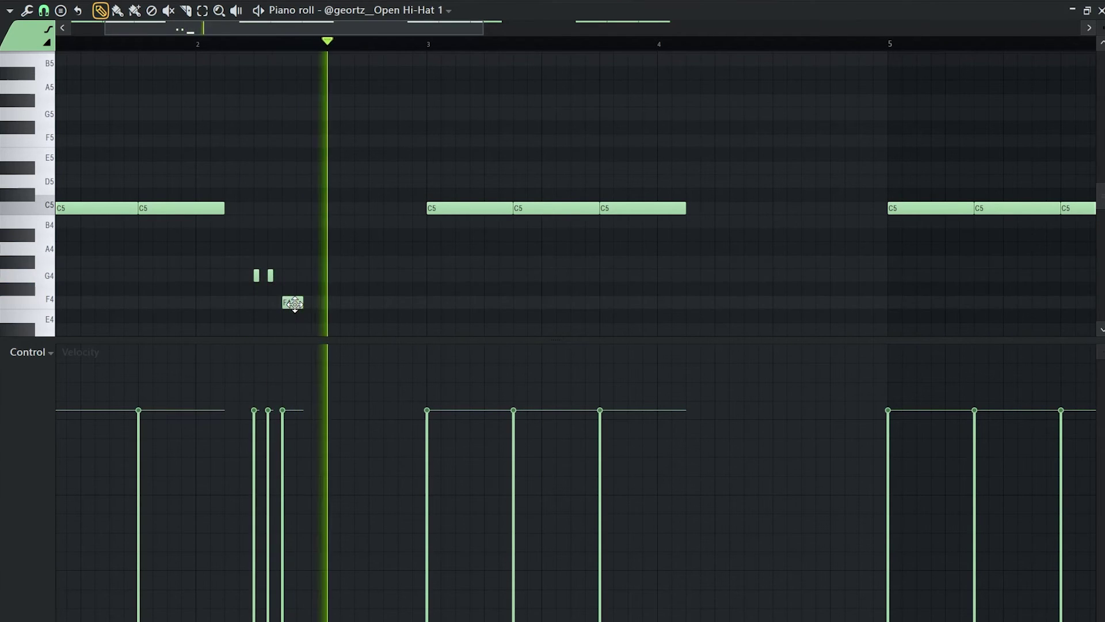
# Add an F4 roll of two very short notes and one longer note past the middle of bar 2, plus another F4 near its end.
pyautogui.click(338, 303)
pyautogui.scroll(3, 340, 304)
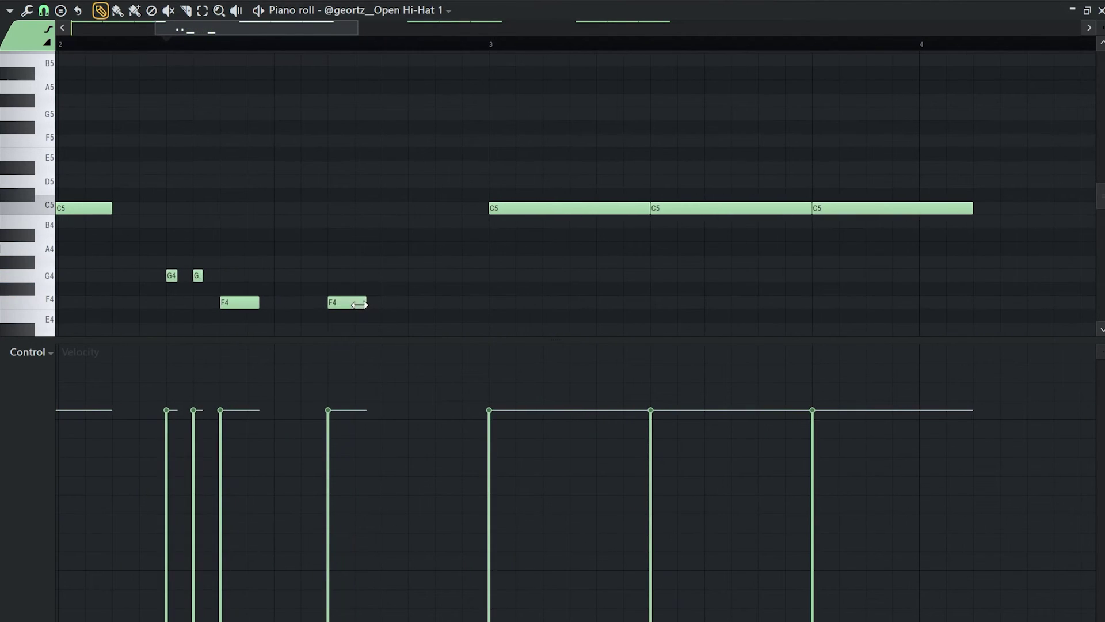
pyautogui.moveTo(365, 302); pyautogui.dragTo(379, 302)
pyautogui.press('space')
pyautogui.click(436, 301)
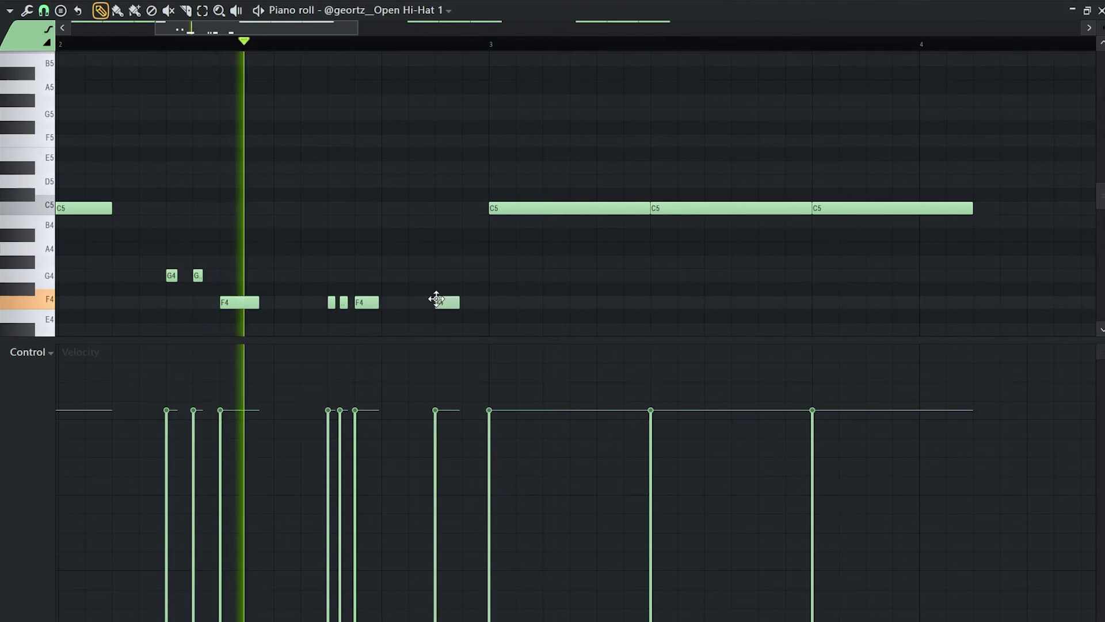
# Extend the last F4 note of bar 2 almost to the start of bar 3 and play the fill.
pyautogui.scroll(-2, 435, 298)
pyautogui.press('space')
pyautogui.moveTo(453, 273); pyautogui.dragTo(446, 242)
pyautogui.moveTo(445, 242); pyautogui.dragTo(440, 286)
pyautogui.click(444, 270)
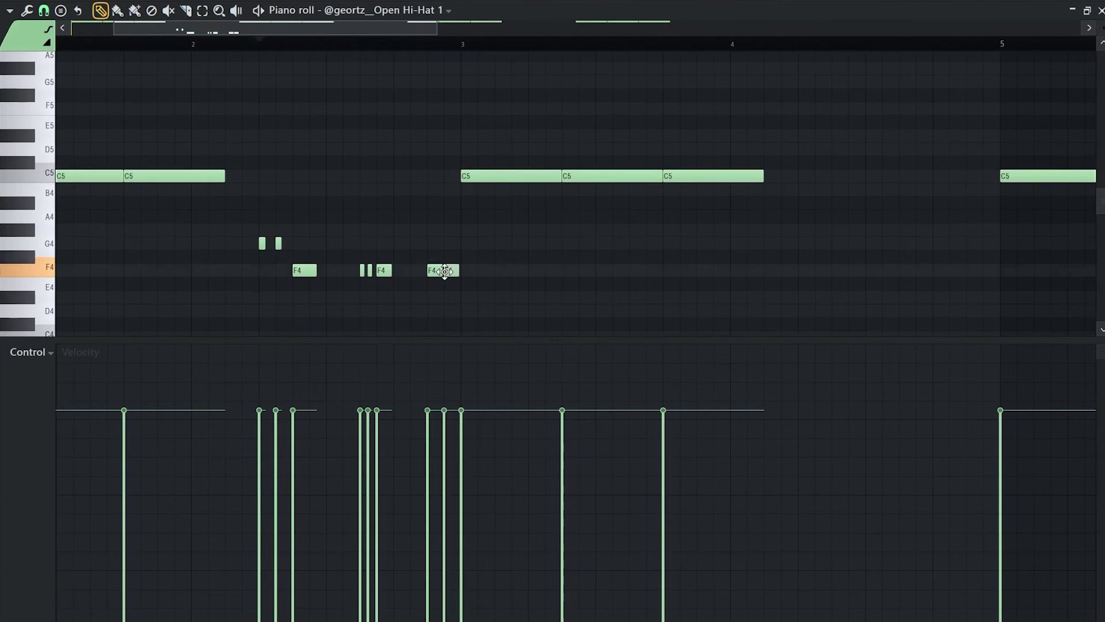
pyautogui.keyDown('ctrl'); pyautogui.click(458, 287); pyautogui.keyUp('ctrl')
pyautogui.press('space')
pyautogui.scroll(-3, 429, 286)
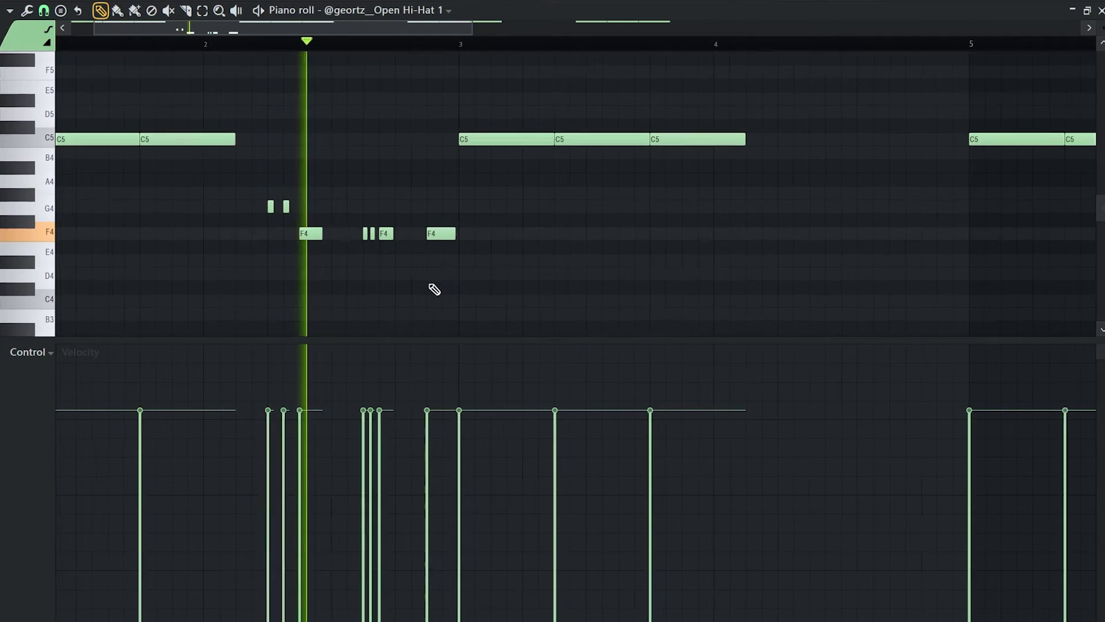
pyautogui.press('space')
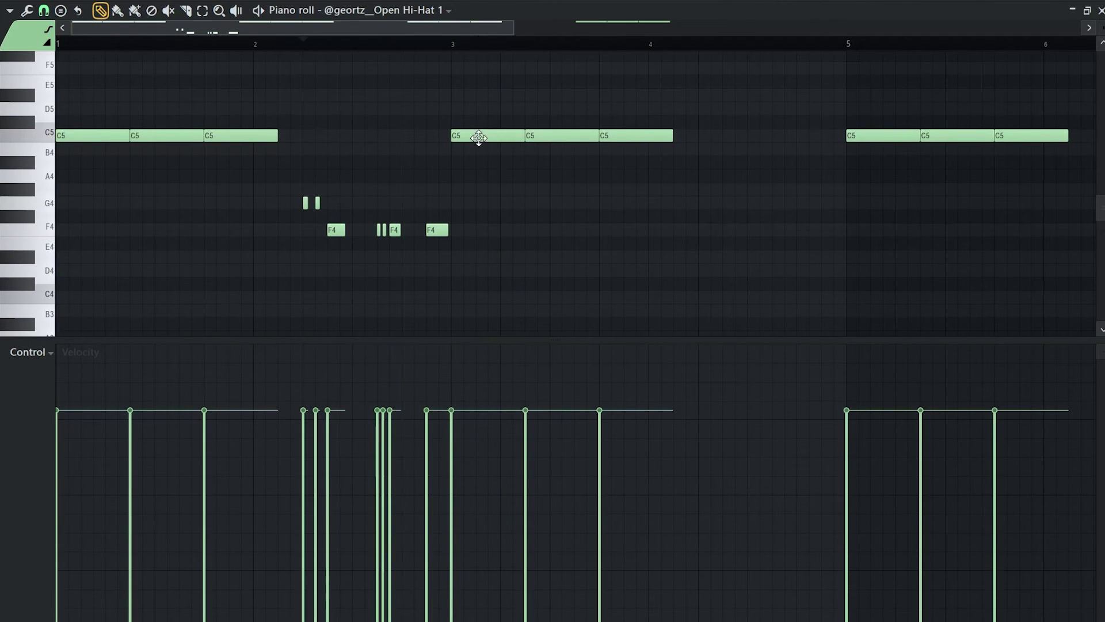
# Replace the C5 notes at bar 3 with a copy of all notes from bars 1 and 2, filling bars 3 and 4.
pyautogui.scroll(-3, 415, 167)
pyautogui.rightClick(316, 137)
pyautogui.rightClick(389, 137)
pyautogui.rightClick(438, 138)
pyautogui.moveTo(328, 88); pyautogui.dragTo(57, 221)
pyautogui.moveTo(70, 139); pyautogui.dragTo(331, 165)
pyautogui.press('space')
pyautogui.keyDown('ctrl'); pyautogui.click(500, 248); pyautogui.keyUp('ctrl')
# Delete the F4 roll and the final F4 note in bar 4 and place one D#4 note where the roll started.
pyautogui.scroll(3, 501, 249)
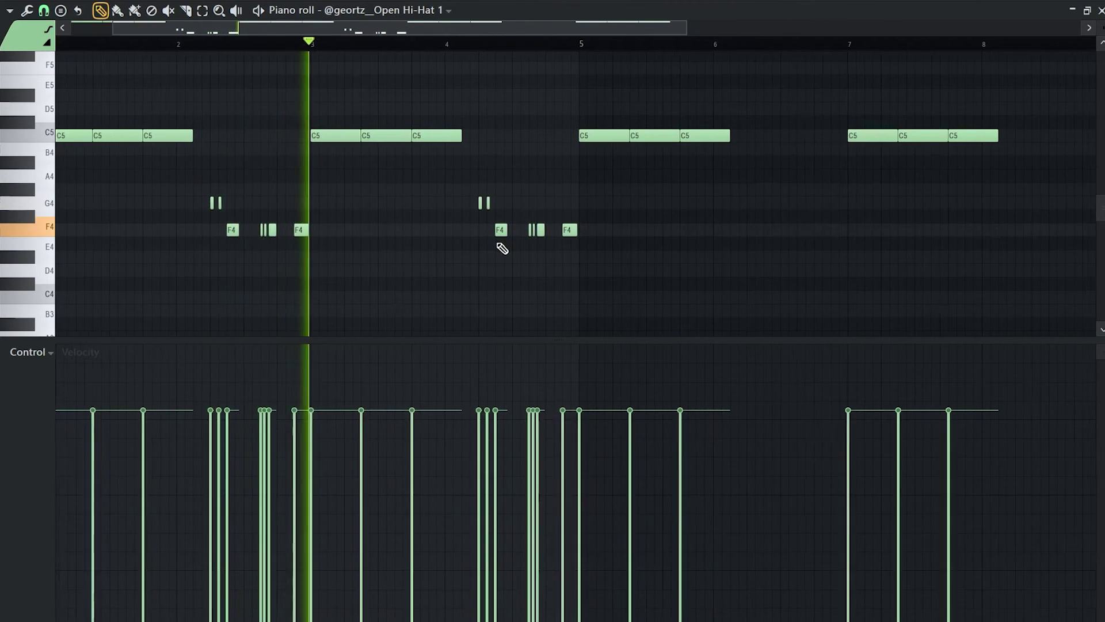
pyautogui.moveTo(511, 250); pyautogui.dragTo(315, 230)
pyautogui.scroll(-3, 316, 230)
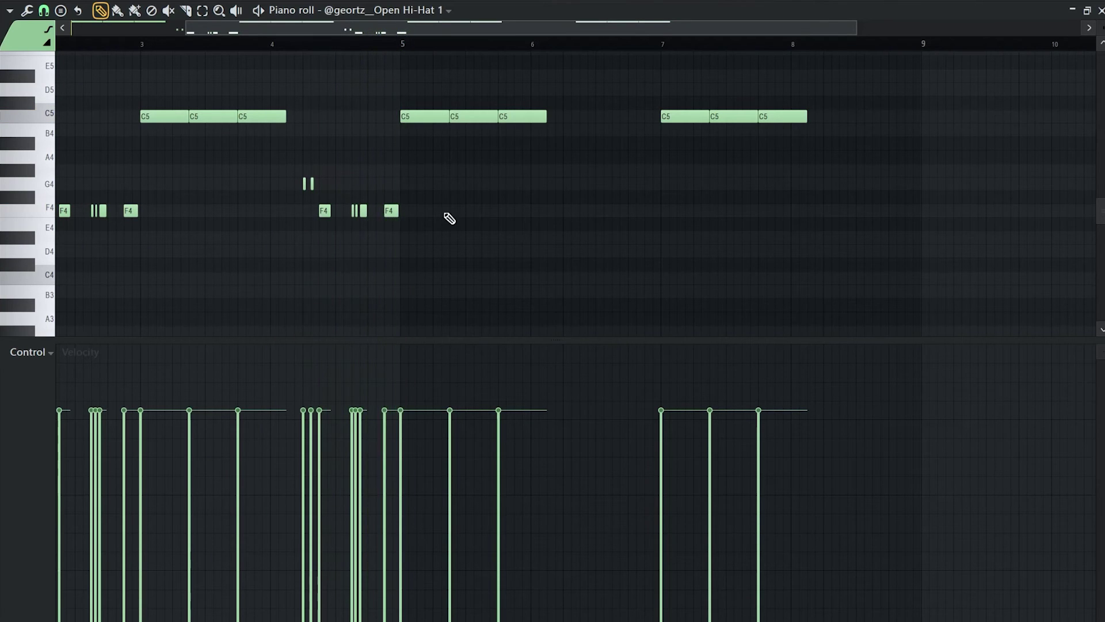
pyautogui.rightClick(389, 212)
pyautogui.scroll(2, 286, 45)
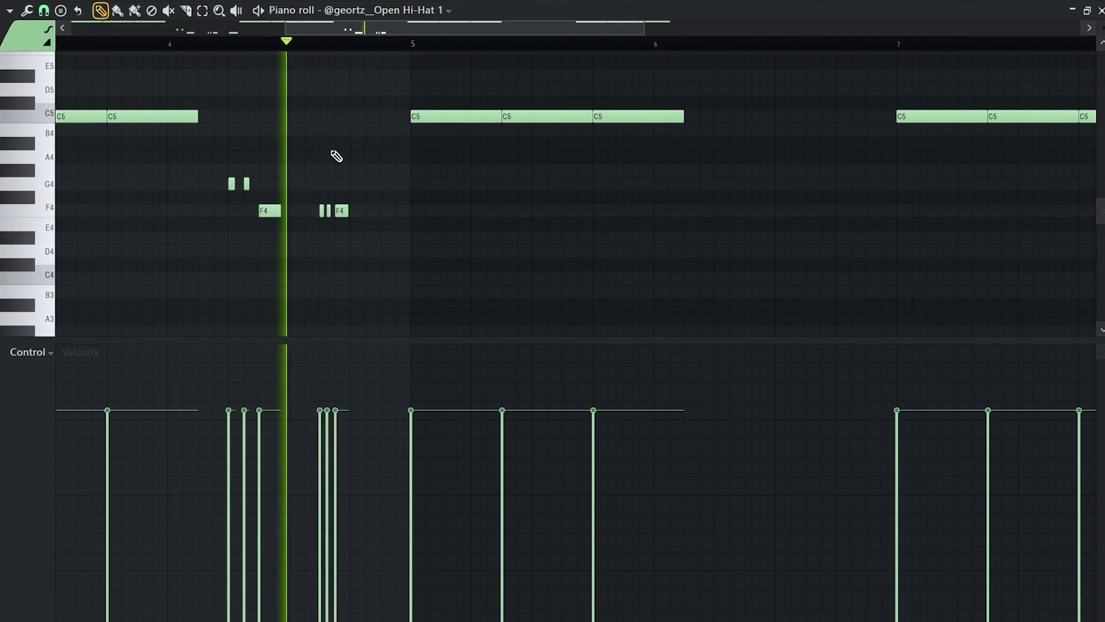
pyautogui.rightClick(344, 211)
pyautogui.rightClick(325, 211)
pyautogui.click(330, 239)
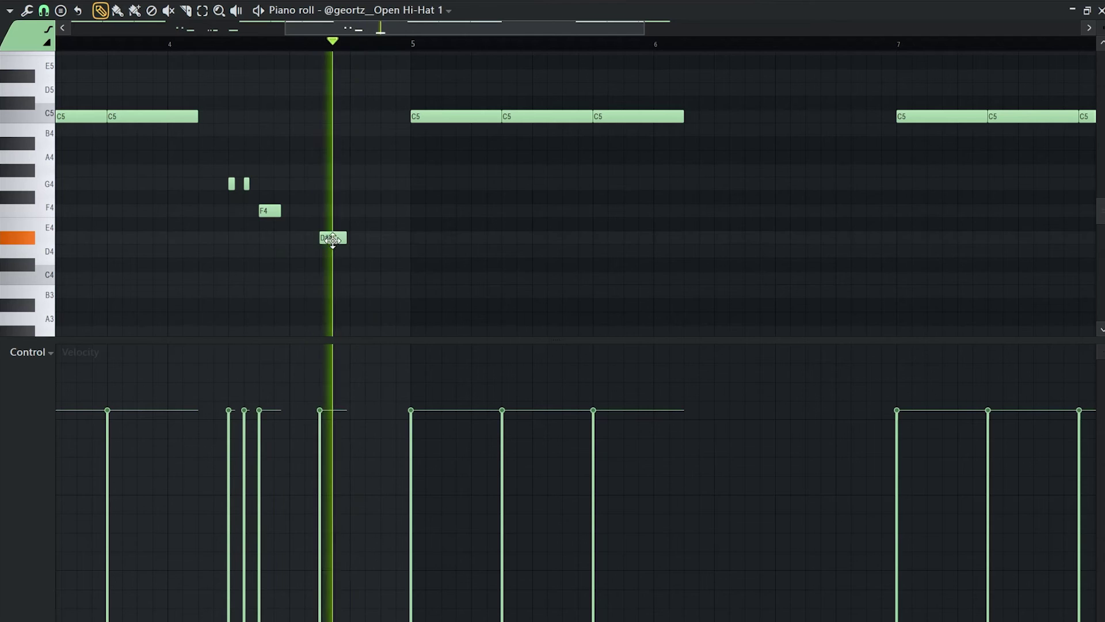
# With snapping at 1/3 beat, add three short D4 notes after the D#4 in bar 4 and lower the middle one's velocity.
pyautogui.scroll(2, 345, 222)
pyautogui.scroll(1, 201, 98)
pyautogui.click(44, 14)
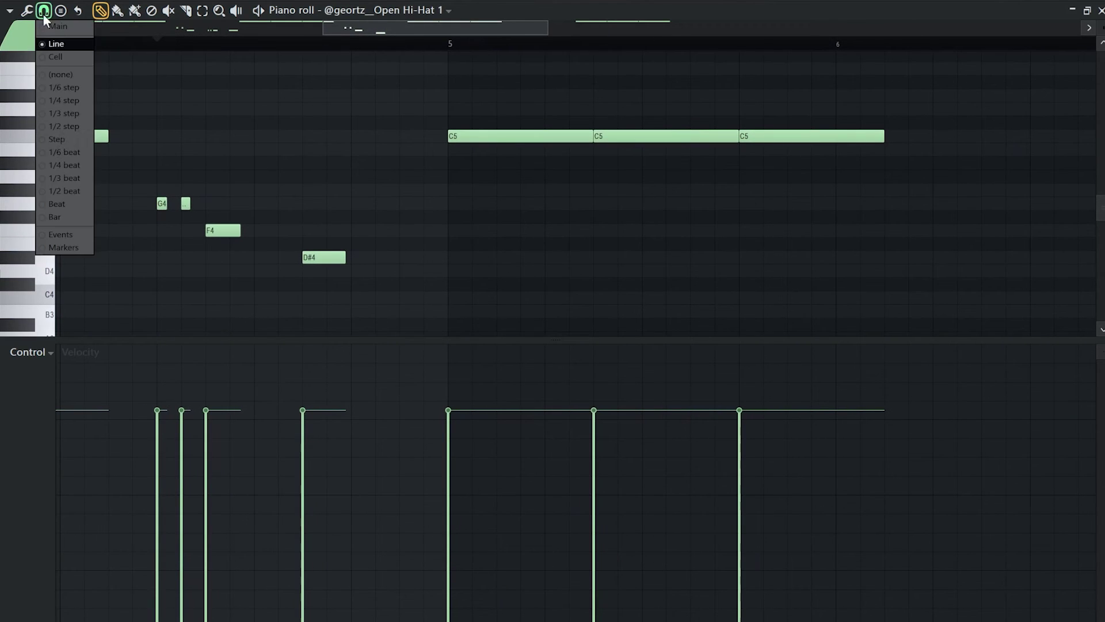
pyautogui.click(67, 179)
pyautogui.scroll(2, 328, 247)
pyautogui.click(382, 271)
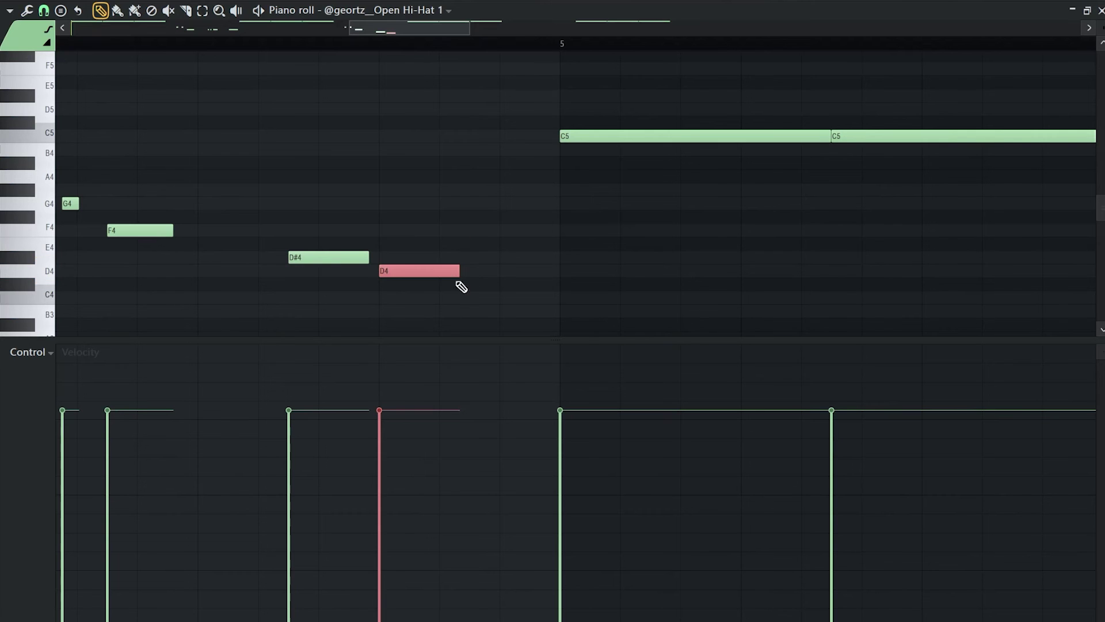
pyautogui.click(444, 273)
pyautogui.press('space')
pyautogui.click(456, 446)
pyautogui.scroll(-5, 407, 239)
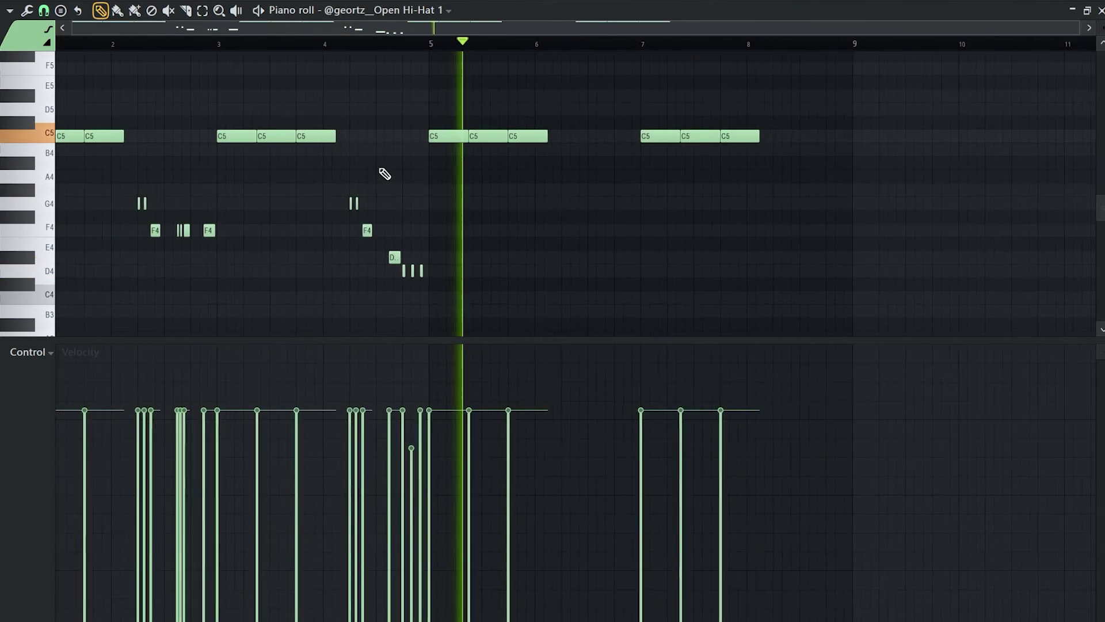
# Delete the C5 open hi-hat notes in bars 5 to 8.
pyautogui.press('space')
pyautogui.scroll(-1, 384, 167)
pyautogui.rightClick(403, 136)
pyautogui.rightClick(645, 139)
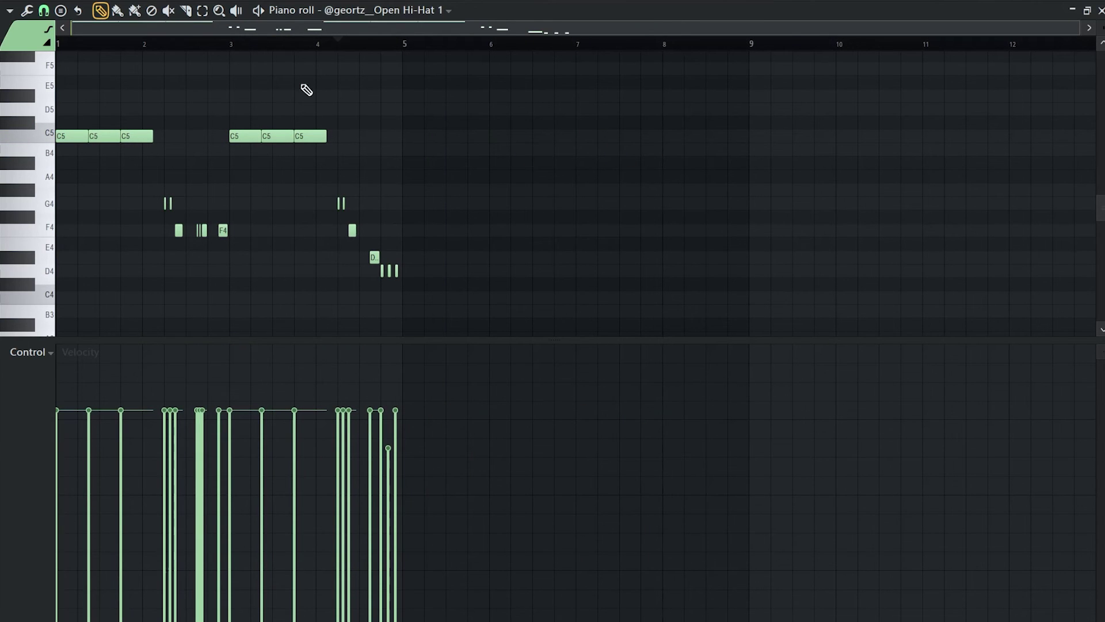
# Duplicate the open hi-hat notes of bars 1 to 4 into bars 5 to 8.
pyautogui.click(48, 11)
pyautogui.moveTo(404, 46); pyautogui.dragTo(58, 46)
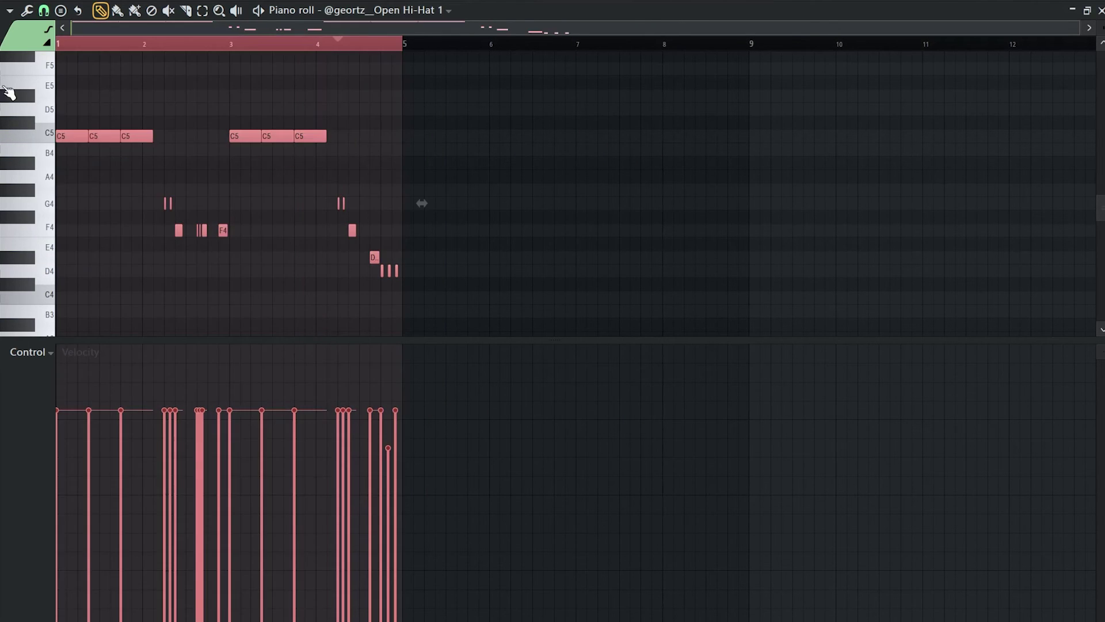
pyautogui.hotkey('ctrl', 'b')
pyautogui.hotkey('ctrl', 'a')
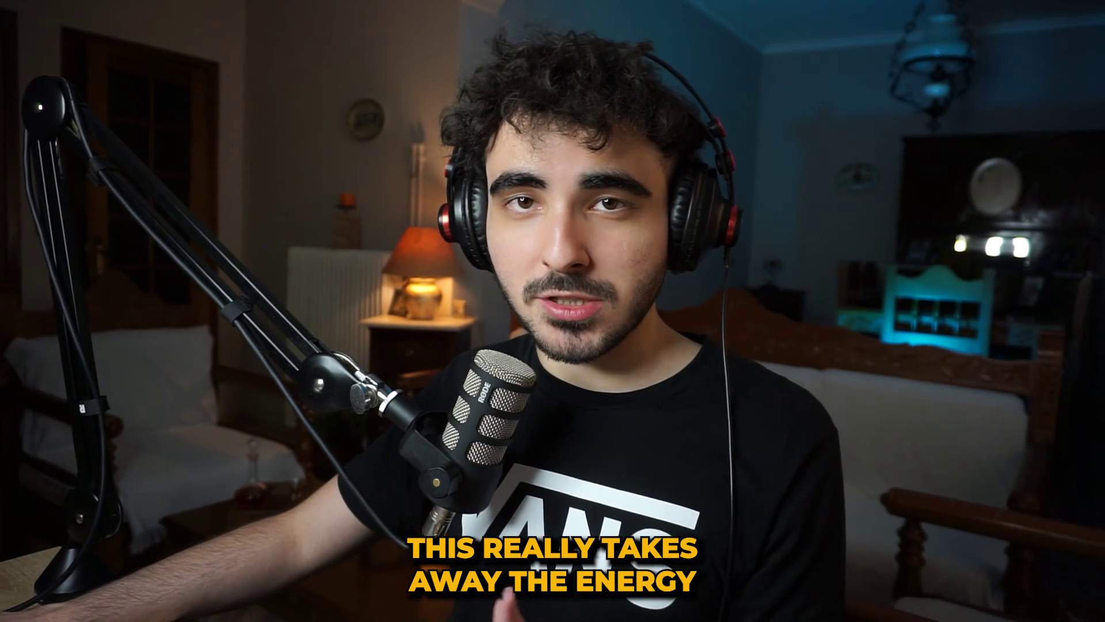
# Delete all G4 and F4 notes across the eight bars, keeping the C5, D#4 and D4 notes.
pyautogui.moveTo(800, 171); pyautogui.dragTo(114, 232)
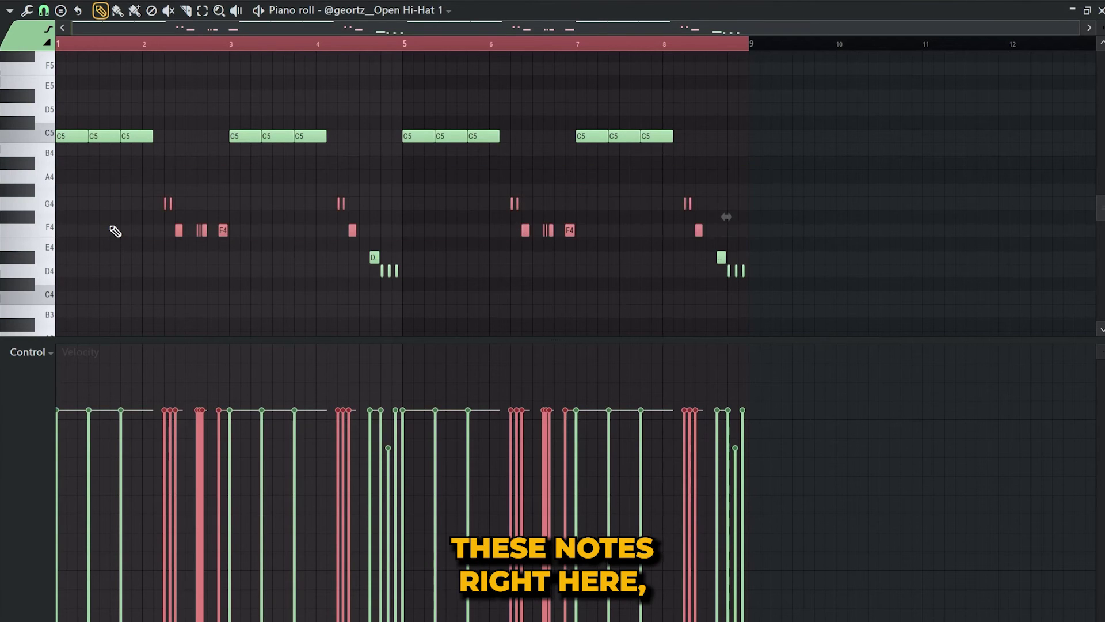
pyautogui.press('Delete')
pyautogui.moveTo(414, 225); pyautogui.dragTo(331, 299)
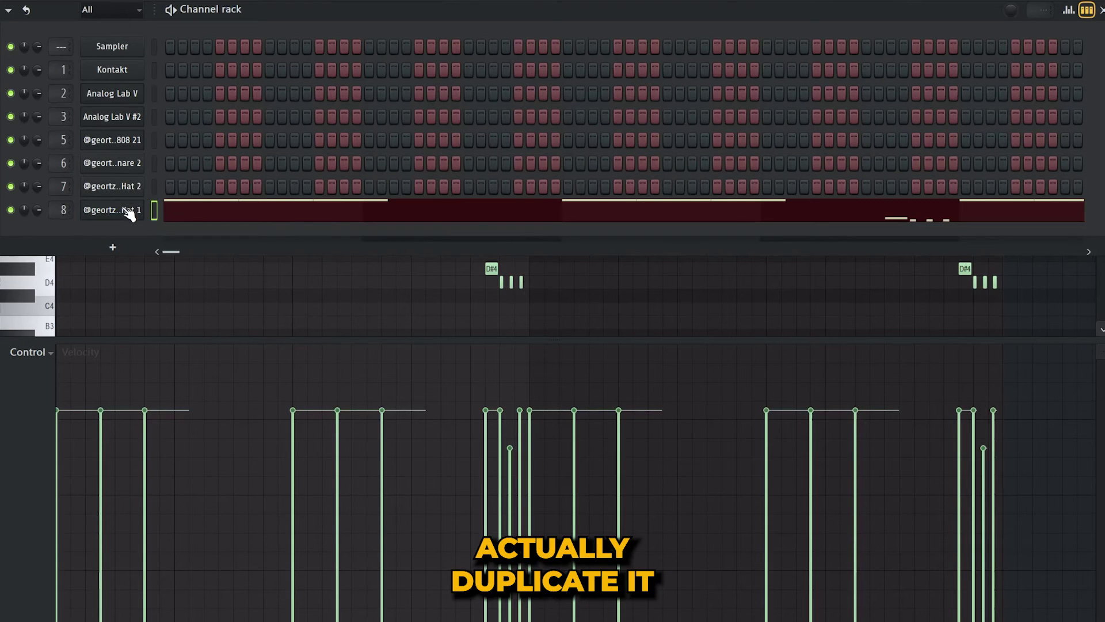
# Clone the Open Hi-Hat 1 channel, reverse the clone's sample and raise its start offset.
pyautogui.rightClick(124, 209)
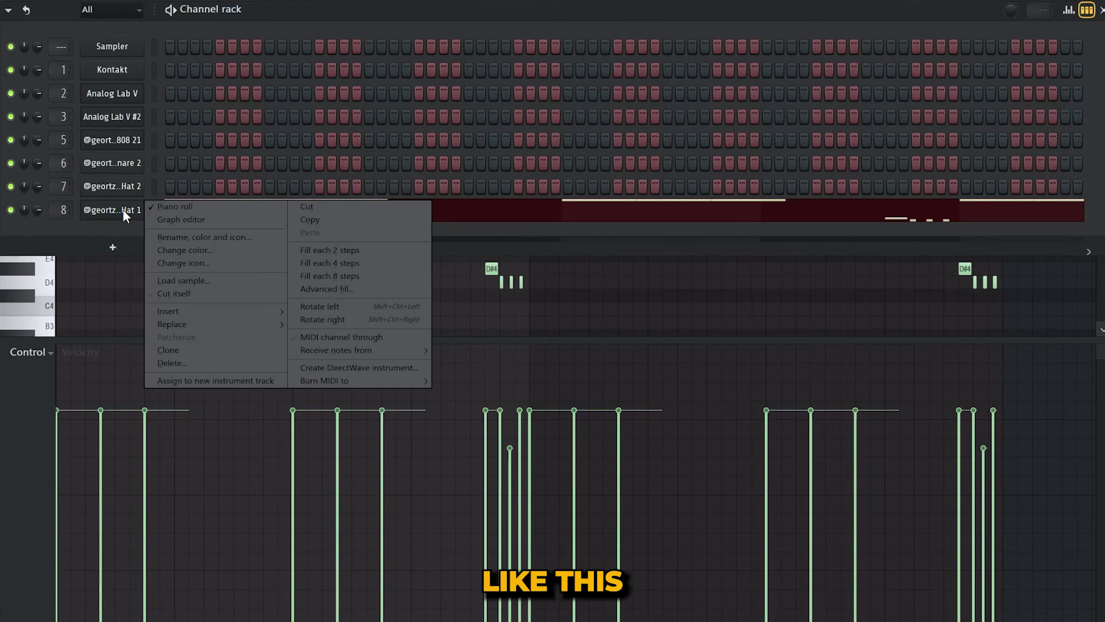
pyautogui.click(188, 348)
pyautogui.click(127, 236)
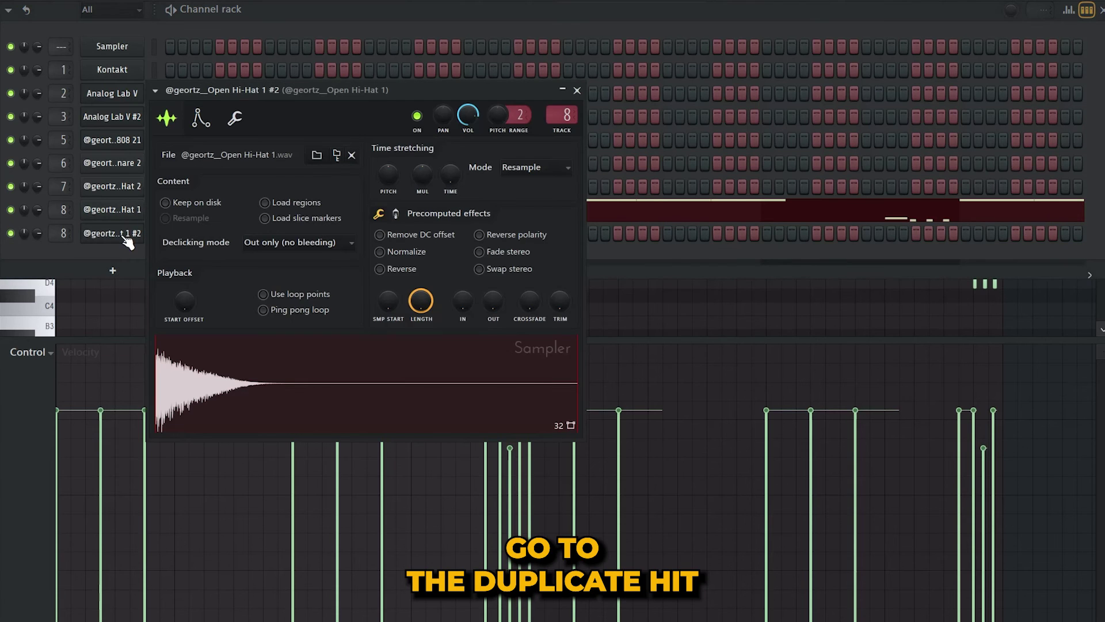
pyautogui.click(380, 268)
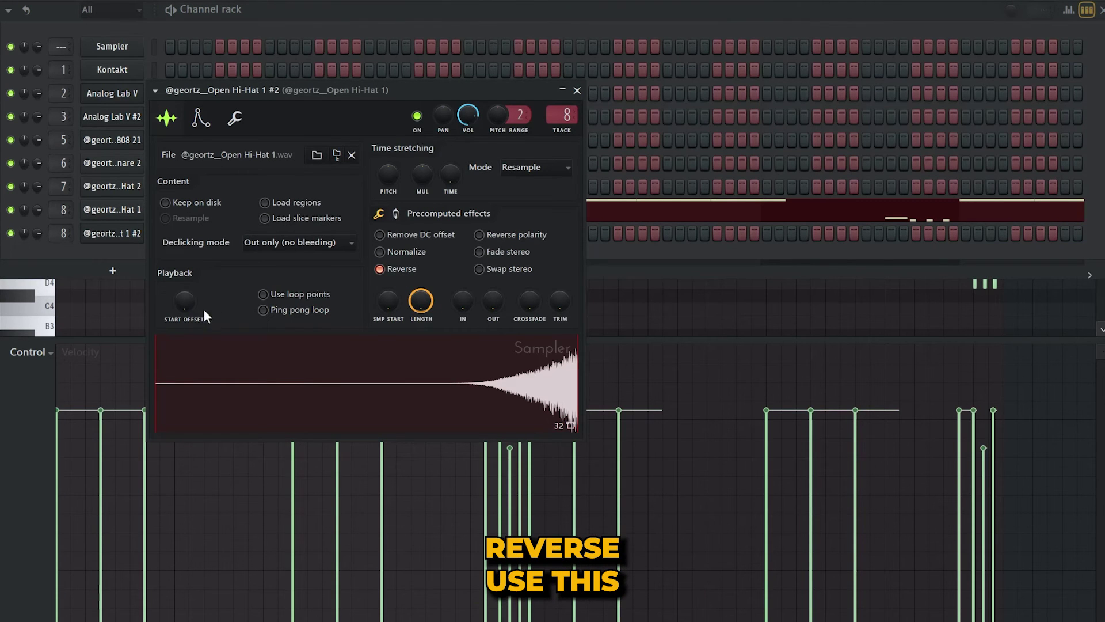
pyautogui.moveTo(195, 303); pyautogui.dragTo(195, 260)
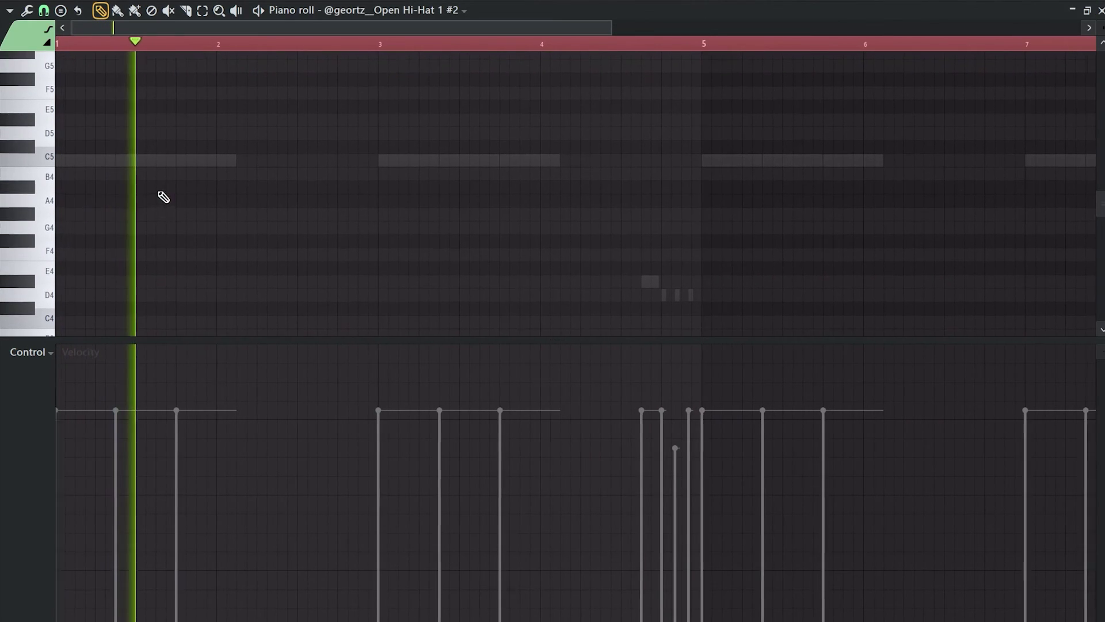
# Add quarter-bar C5 notes for the reversed open hi-hat on the second beat of bars 2, 4, 6 and 8.
pyautogui.click(262, 162)
pyautogui.moveTo(266, 163); pyautogui.dragTo(306, 167)
pyautogui.scroll(3, 291, 166)
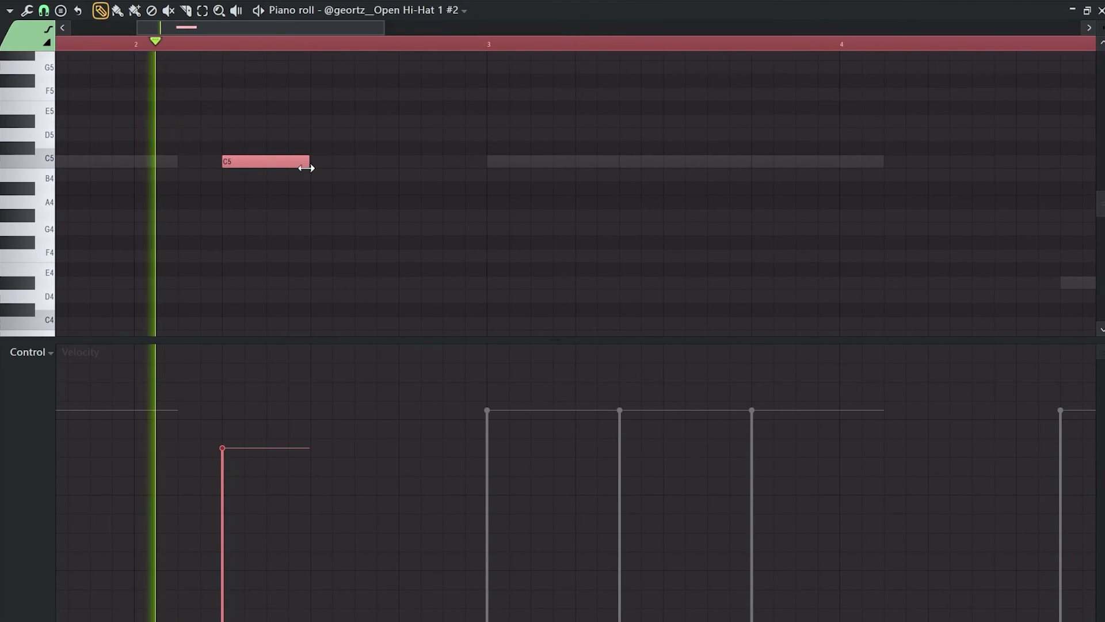
pyautogui.scroll(2, 311, 171)
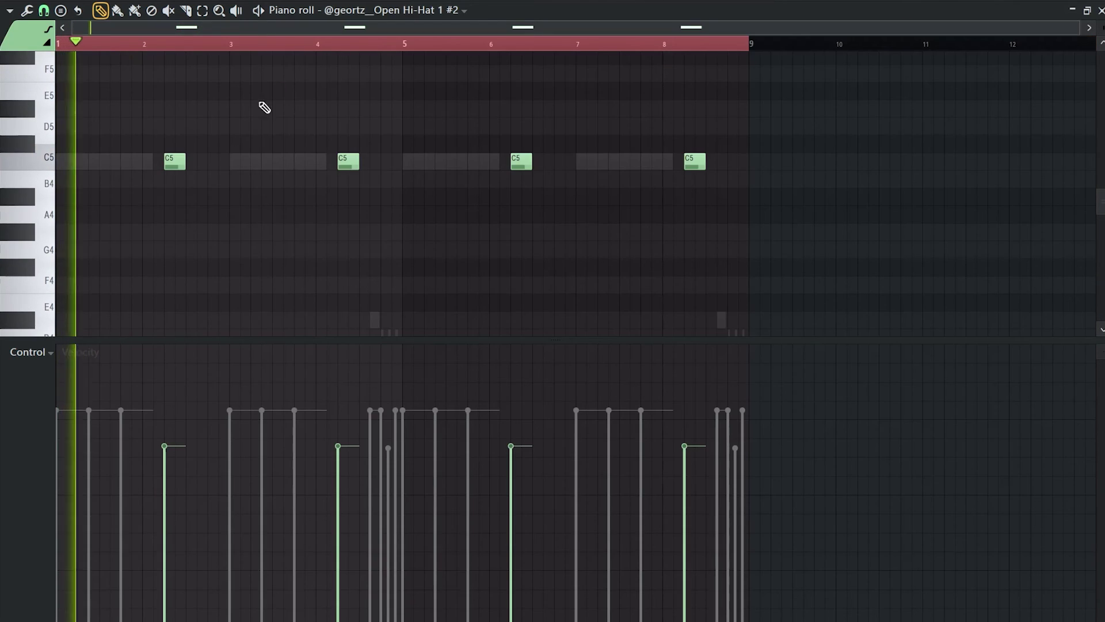
pyautogui.scroll(-1, 256, 107)
pyautogui.moveTo(252, 126); pyautogui.dragTo(257, 144)
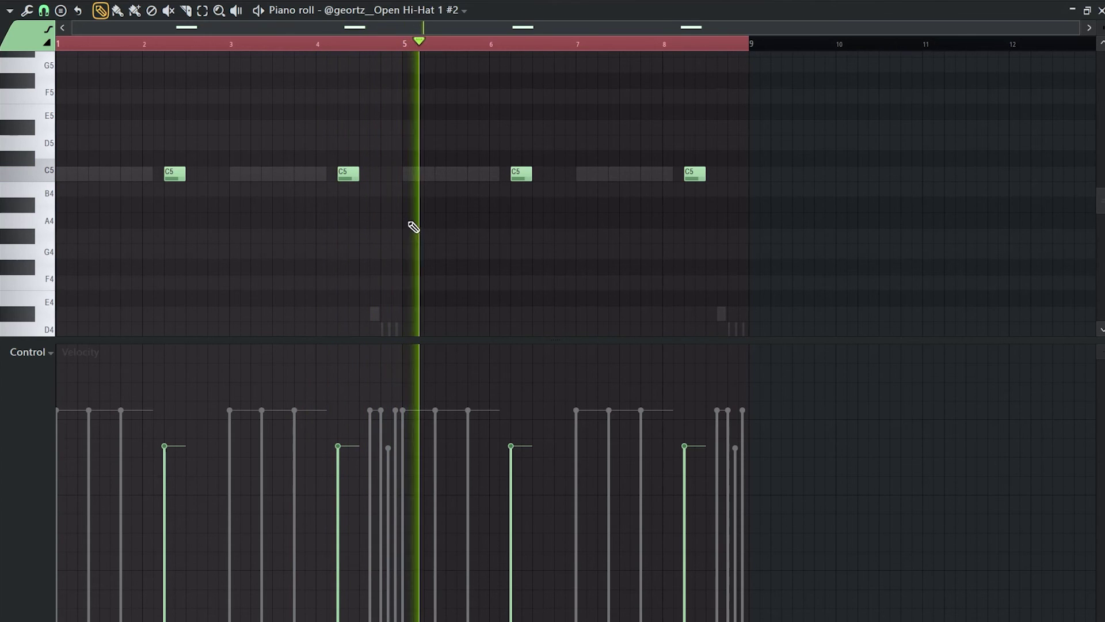
# Lower the open hi-hat's volume slightly on mixer track 8 and return to the playlist to hear the full arrangement.
pyautogui.click(795, 0)
pyautogui.click(817, 0)
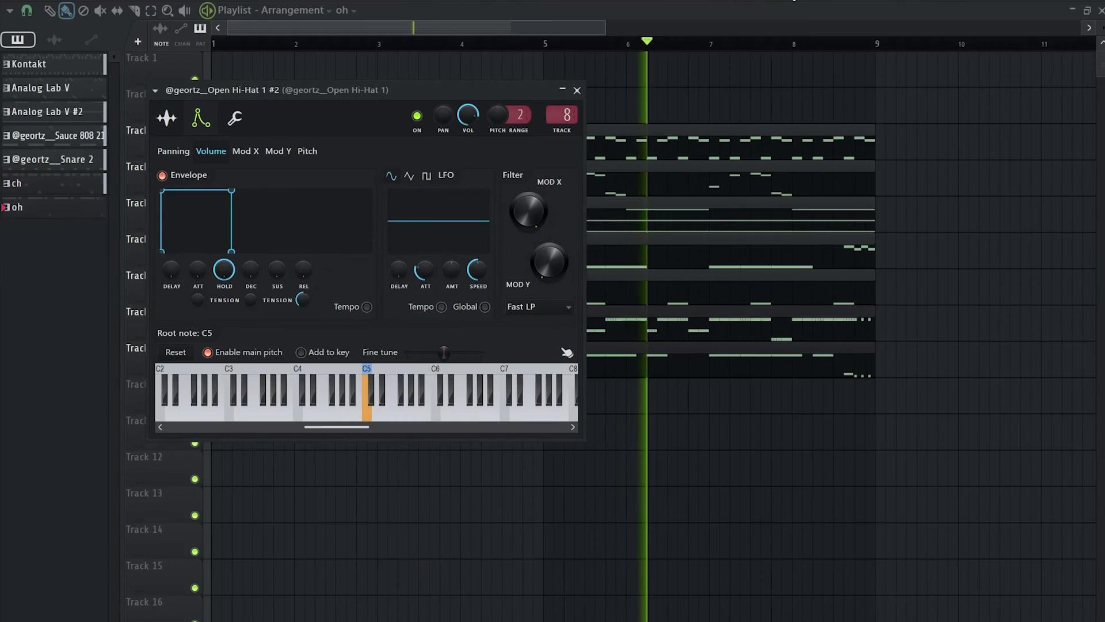
pyautogui.press('F9')
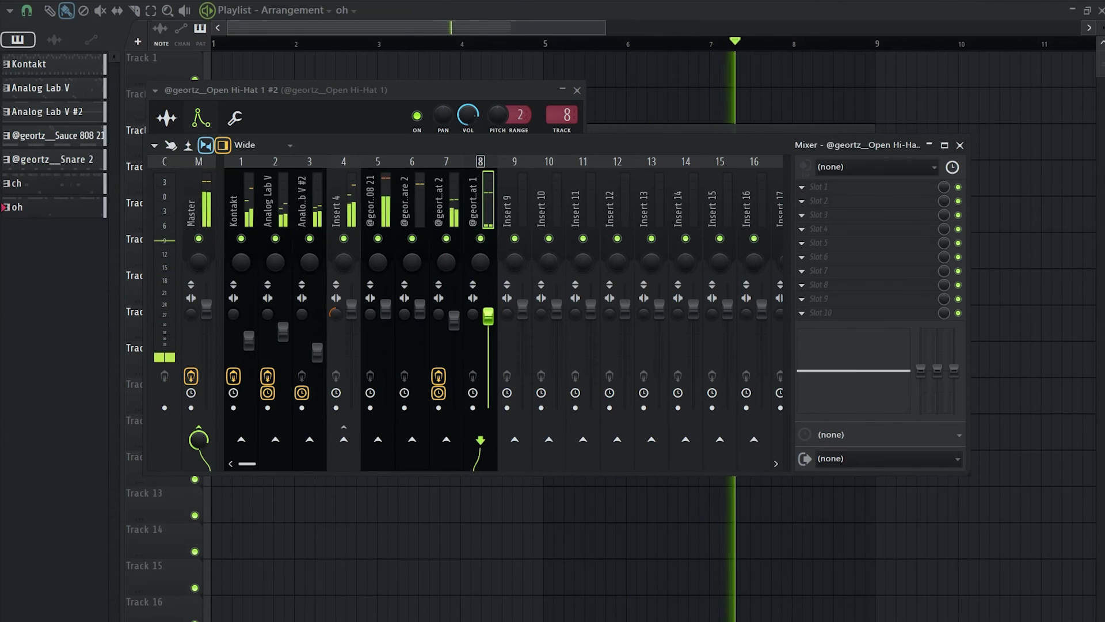
pyautogui.moveTo(488, 327); pyautogui.dragTo(454, 317)
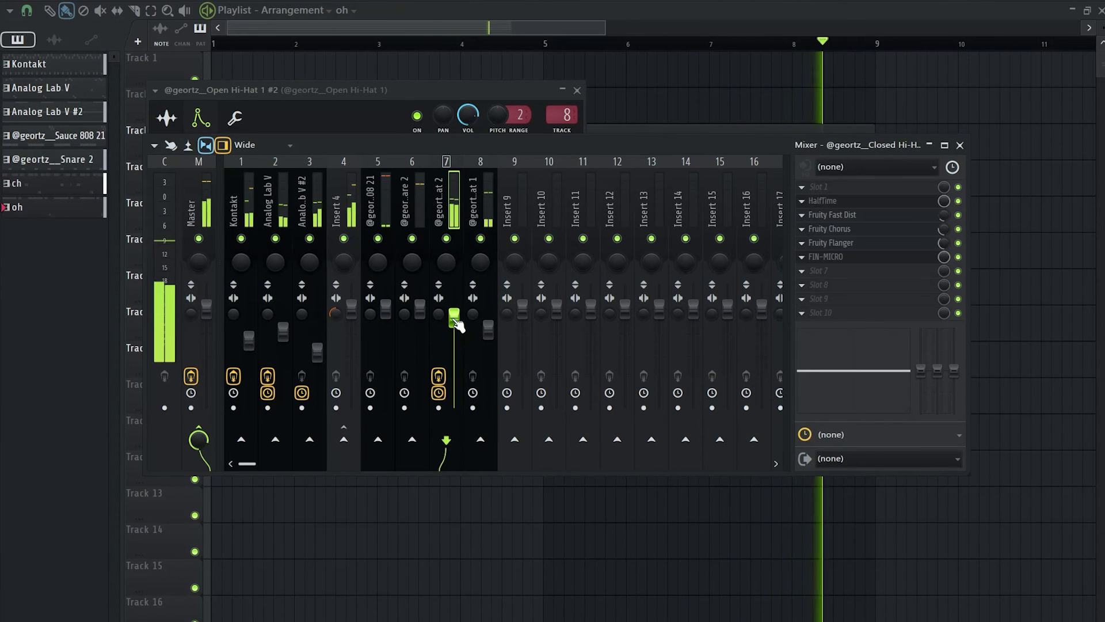
pyautogui.click(488, 330)
pyautogui.rightClick(647, 80)
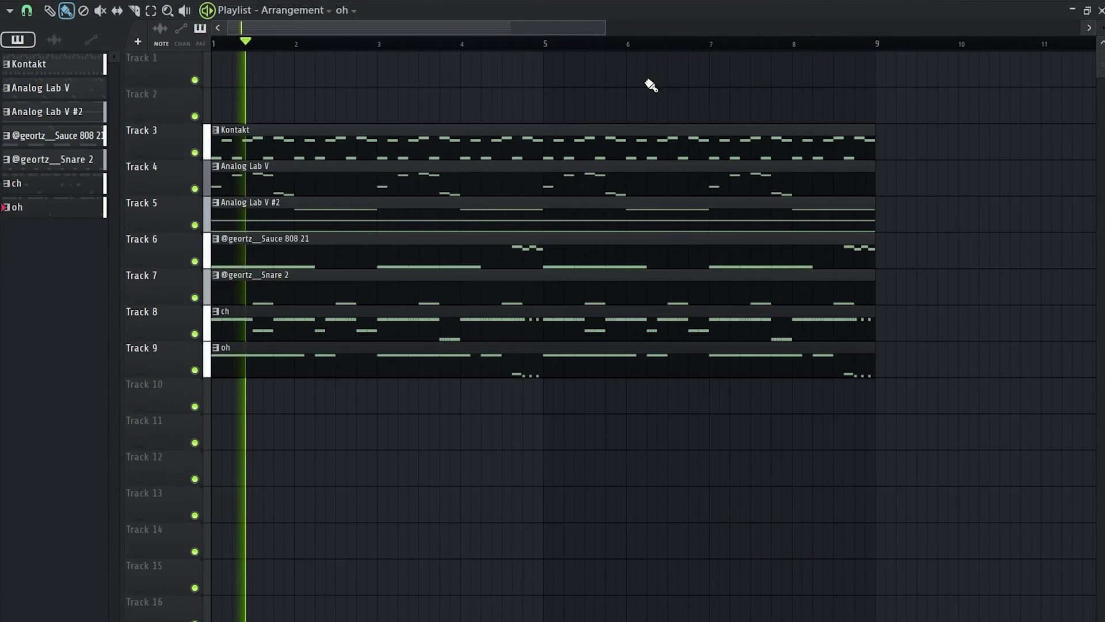
pyautogui.scroll(-2, 365, 82)
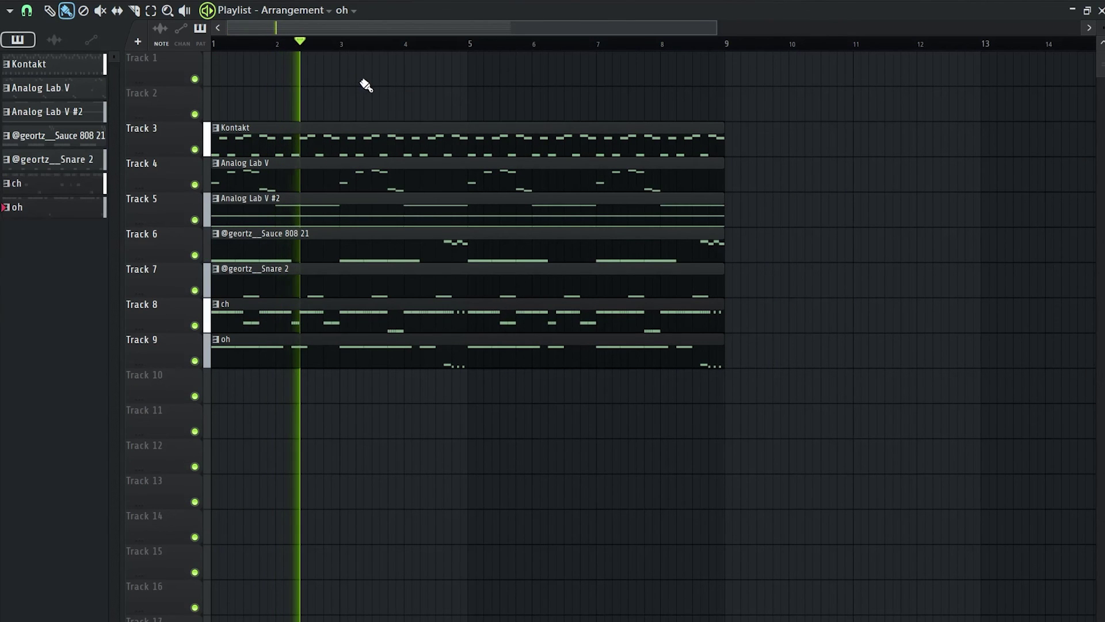